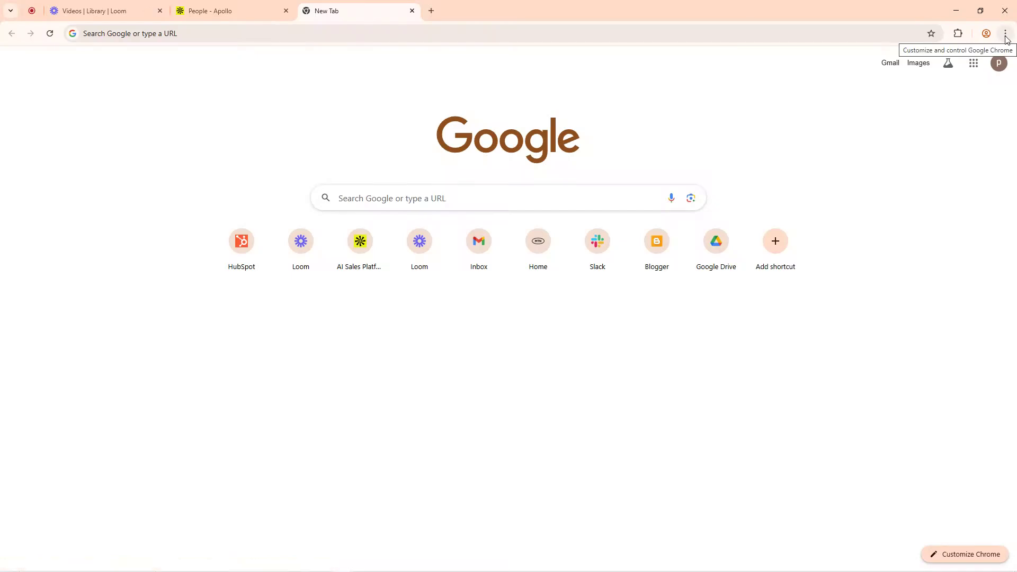
{"action": "left_click", "coordinate": [1005, 35]}
{"action": "left_click", "coordinate": [711, 112]}
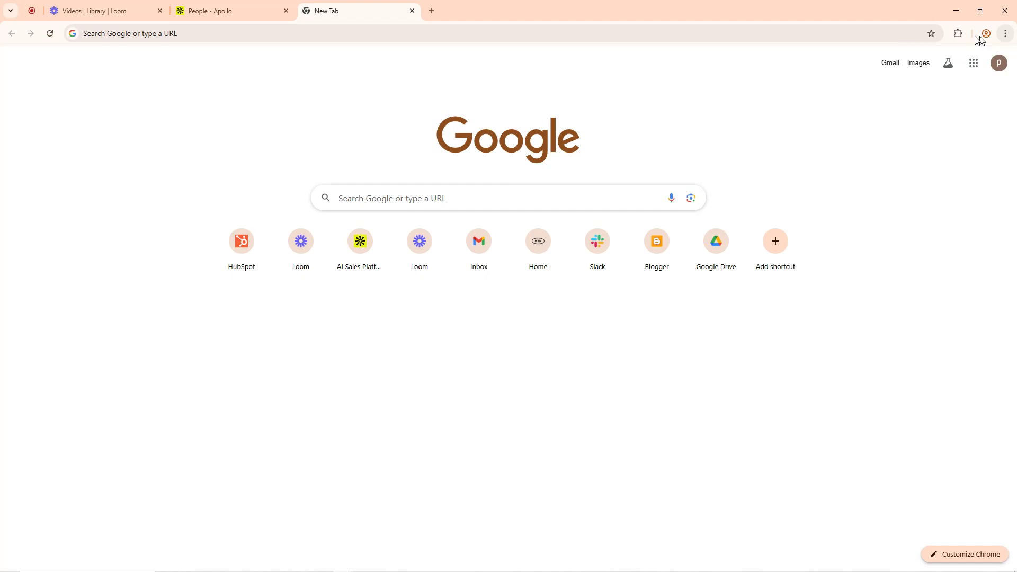
{"action": "mouse_move", "coordinate": [439, 565]}
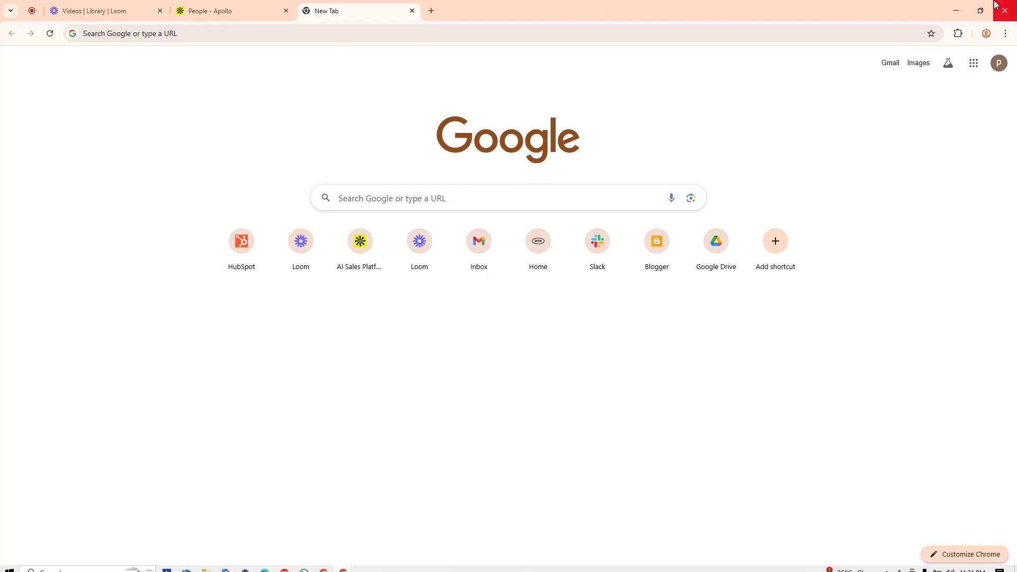
{"action": "left_click", "coordinate": [956, 11]}
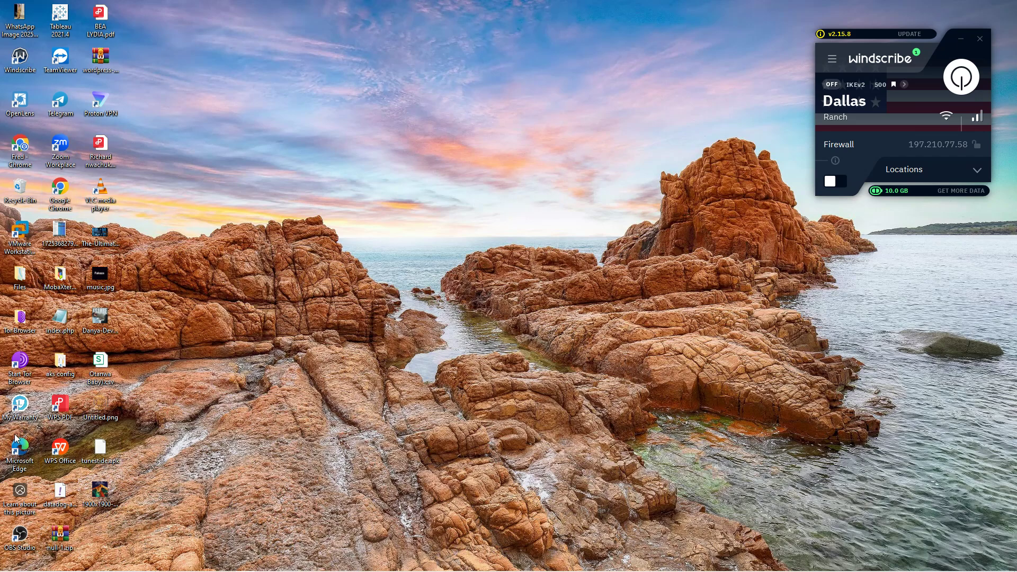
{"action": "mouse_move", "coordinate": [286, 548]}
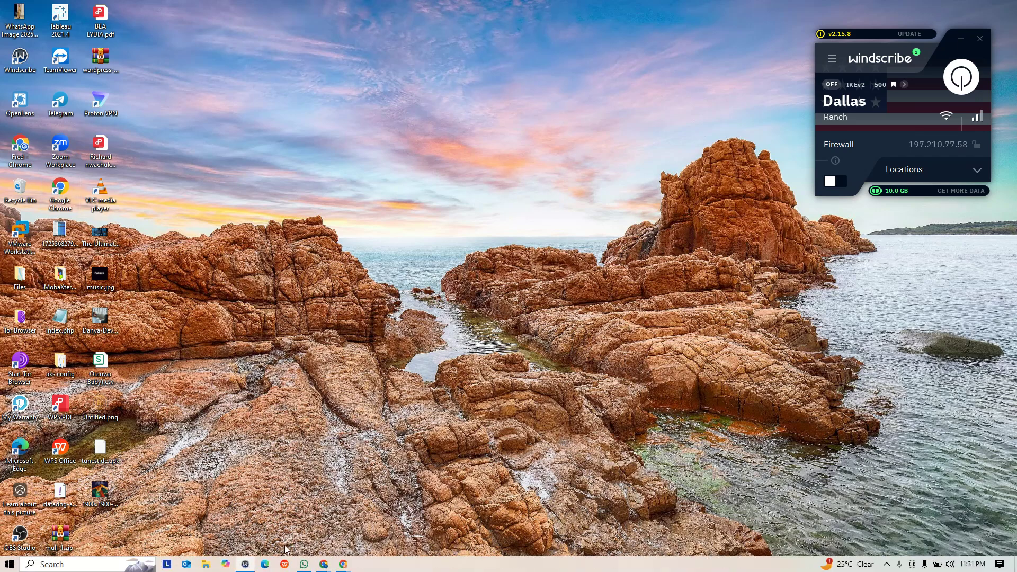
{"action": "mouse_move", "coordinate": [343, 564]}
{"action": "left_click", "coordinate": [302, 527]}
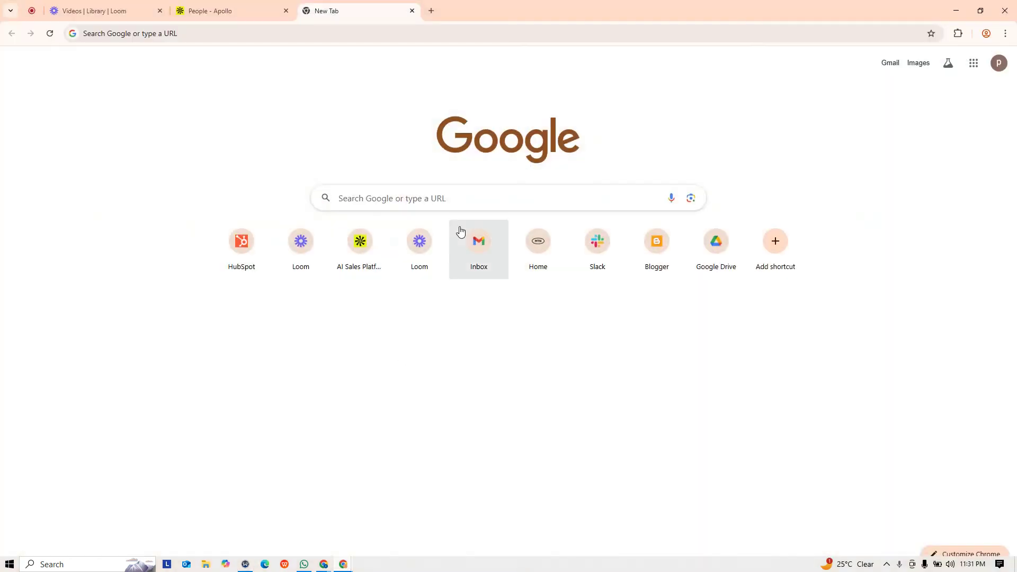
{"action": "left_click", "coordinate": [1006, 33]}
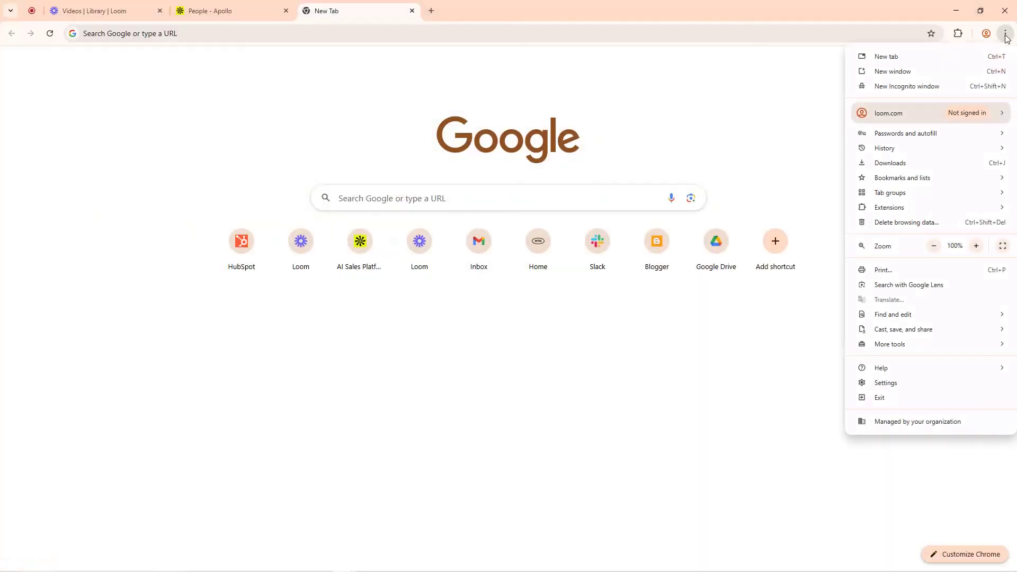
{"action": "left_click", "coordinate": [1006, 35]}
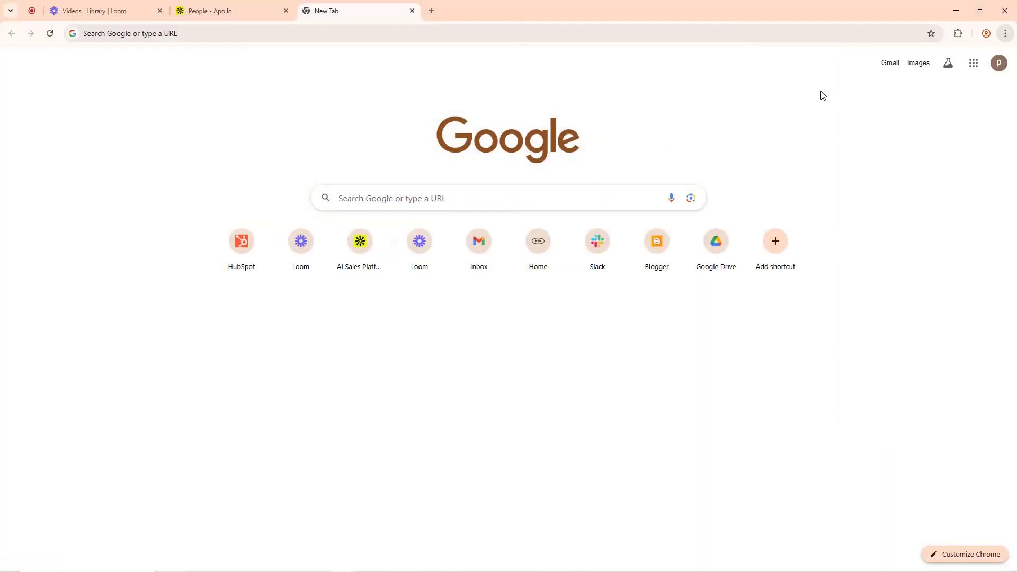
Open the Chrome Web Store from the browser's extension options.
{"action": "left_click", "coordinate": [1006, 34]}
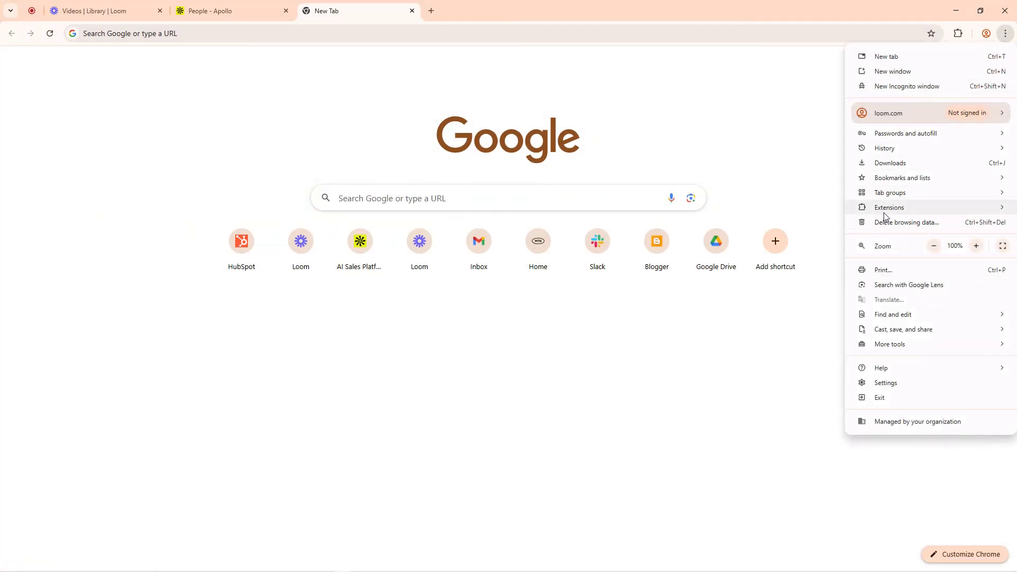
{"action": "mouse_move", "coordinate": [860, 212]}
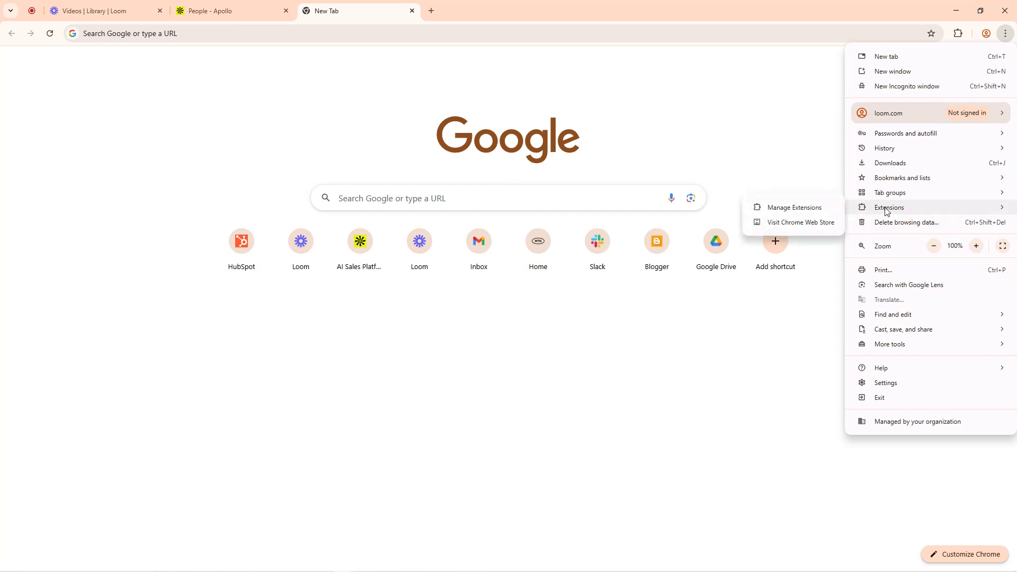
{"action": "left_click", "coordinate": [820, 226]}
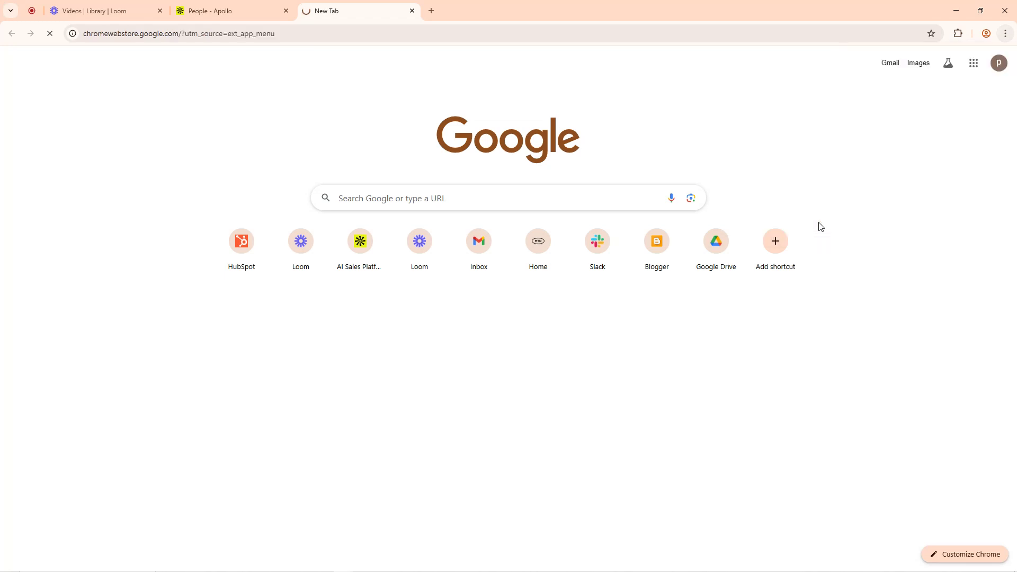
{"action": "left_click", "coordinate": [132, 6]}
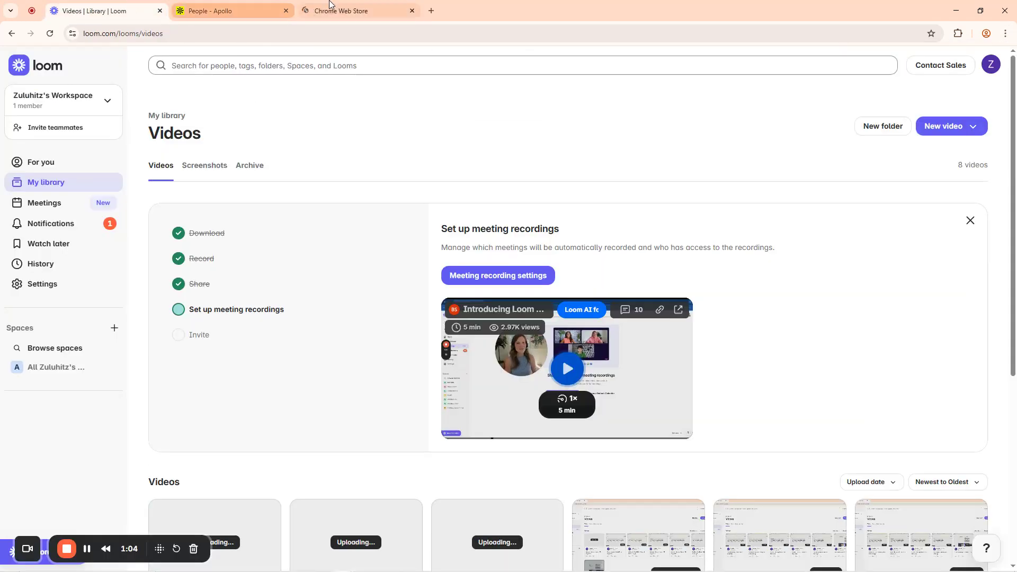
{"action": "left_click", "coordinate": [344, 9]}
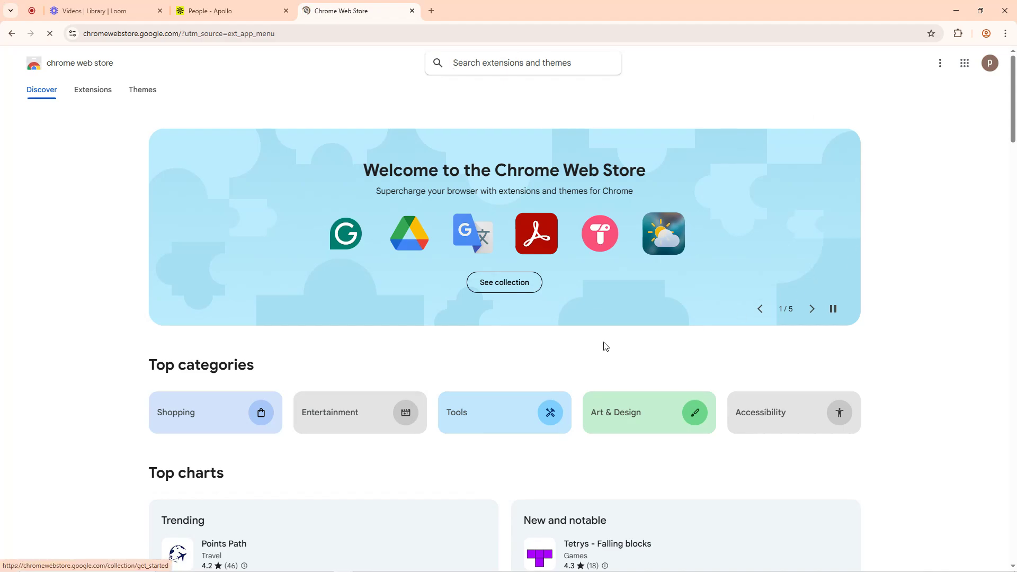
Look through the store's Discover page, including the top charts, recommended extensions and themed collections.
{"action": "scroll", "coordinate": [533, 358], "scroll_direction": "down", "scroll_amount": 7}
{"action": "scroll", "coordinate": [532, 355], "scroll_direction": "down", "scroll_amount": 20}
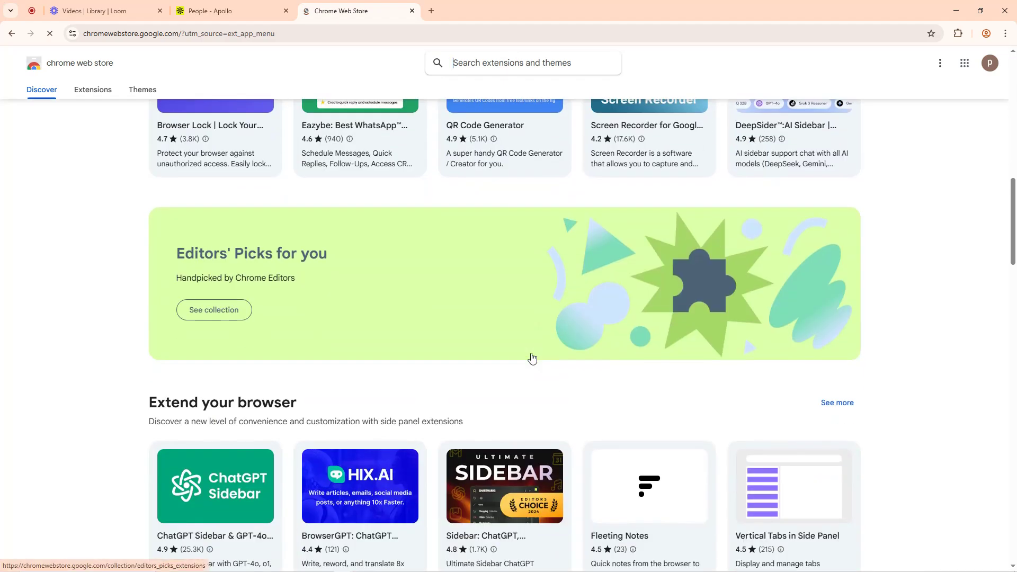
{"action": "scroll", "coordinate": [515, 366], "scroll_direction": "down", "scroll_amount": 20}
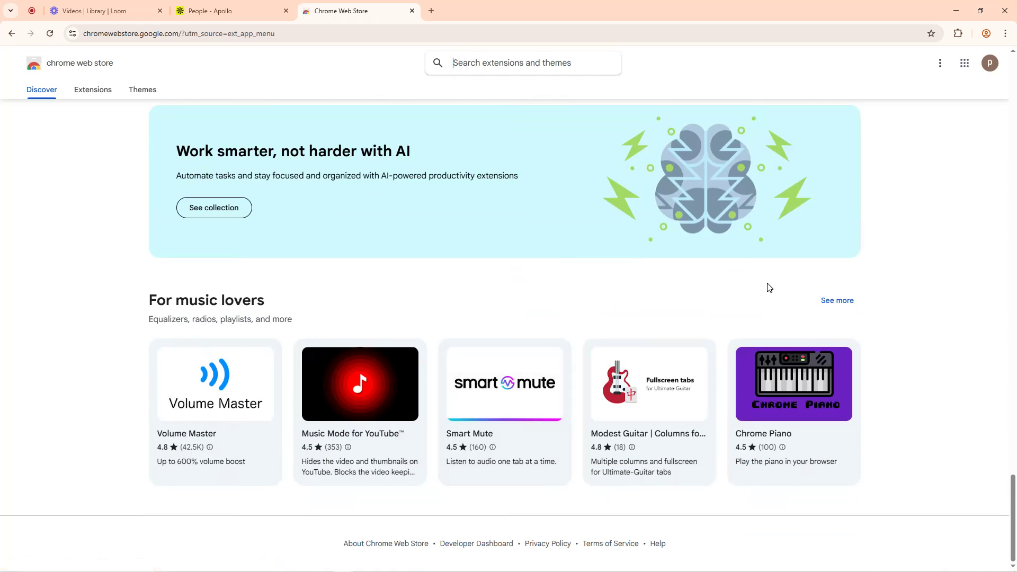
{"action": "scroll", "coordinate": [684, 272], "scroll_direction": "up", "scroll_amount": 20}
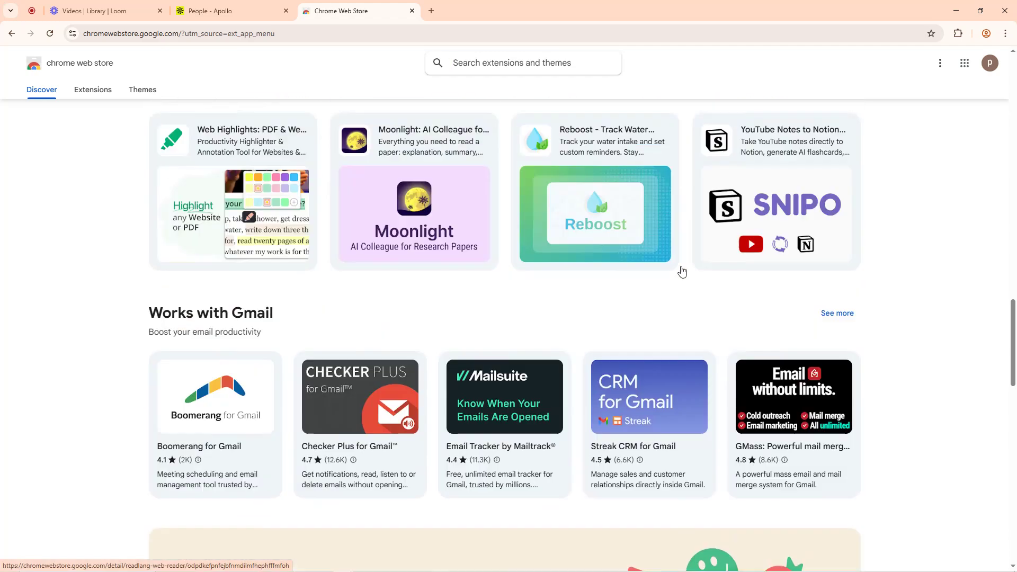
{"action": "scroll", "coordinate": [677, 272], "scroll_direction": "up", "scroll_amount": 10}
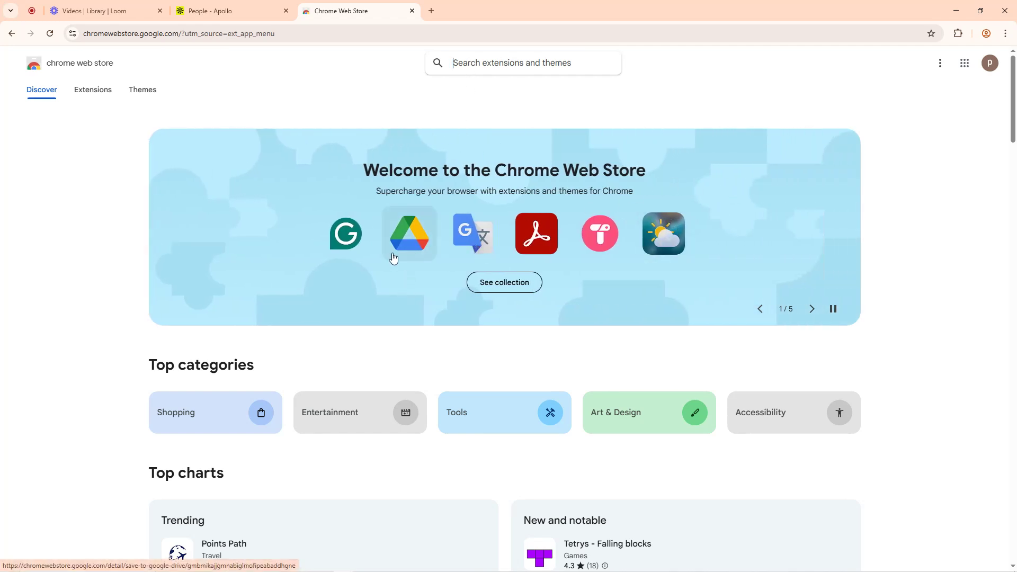
{"action": "scroll", "coordinate": [385, 275], "scroll_direction": "down", "scroll_amount": 5}
{"action": "scroll", "coordinate": [382, 318], "scroll_direction": "down", "scroll_amount": 5}
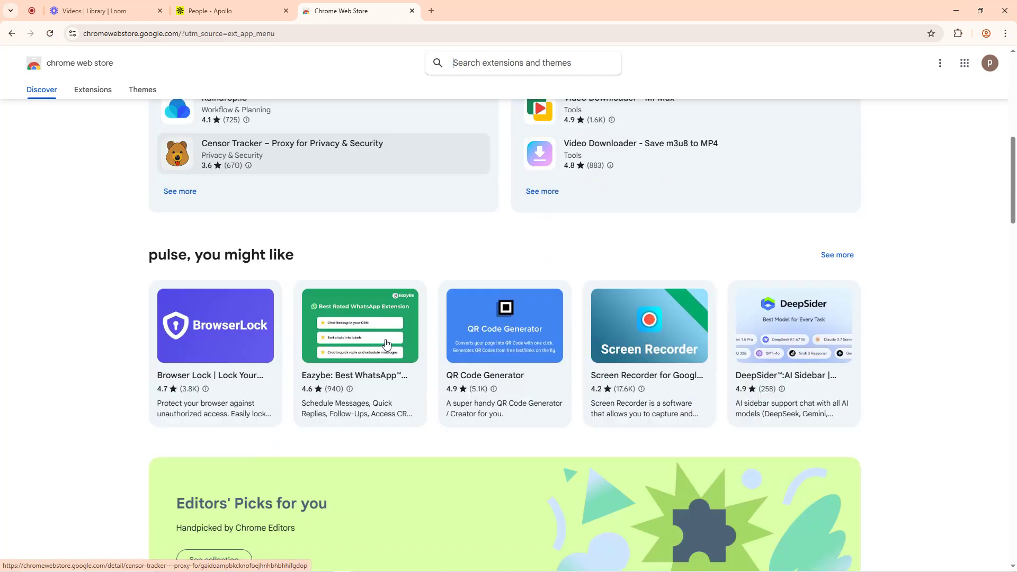
{"action": "scroll", "coordinate": [455, 302], "scroll_direction": "down", "scroll_amount": 10}
{"action": "scroll", "coordinate": [455, 302], "scroll_direction": "up", "scroll_amount": 12}
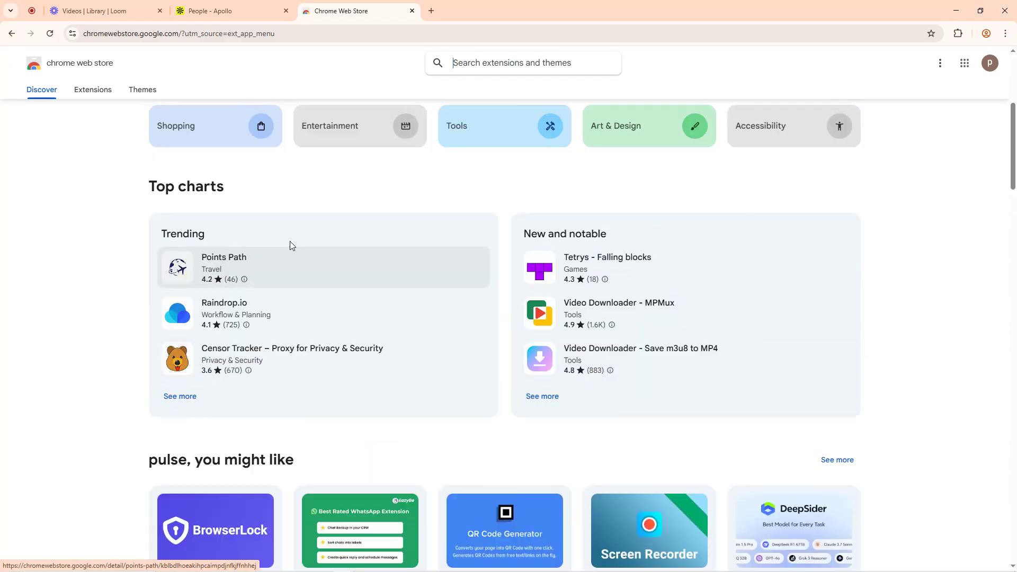
Open the store's Extensions category and skim its featured extensions.
{"action": "left_click", "coordinate": [86, 91]}
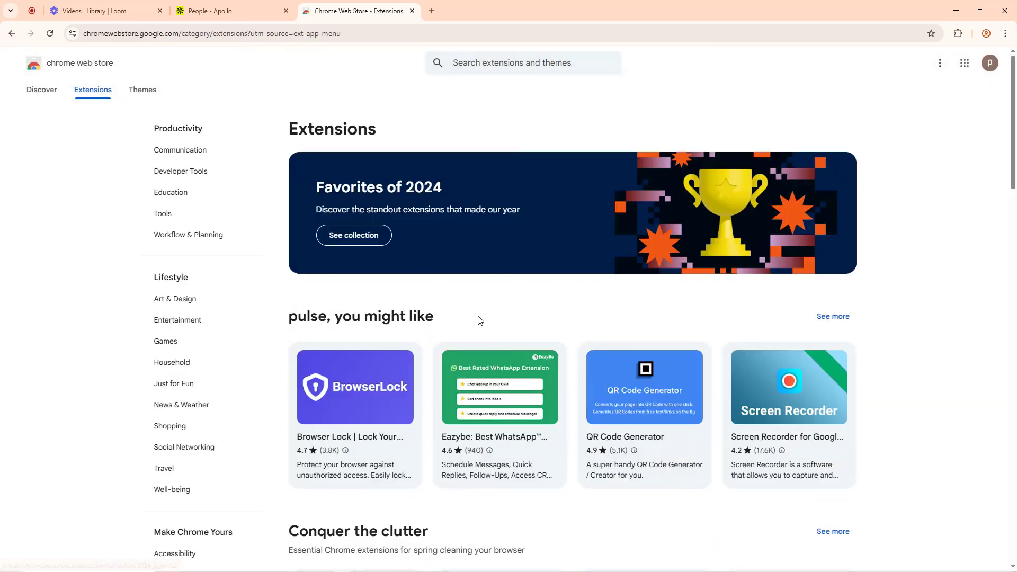
{"action": "scroll", "coordinate": [512, 314], "scroll_direction": "down", "scroll_amount": 8}
{"action": "scroll", "coordinate": [512, 315], "scroll_direction": "down", "scroll_amount": 4}
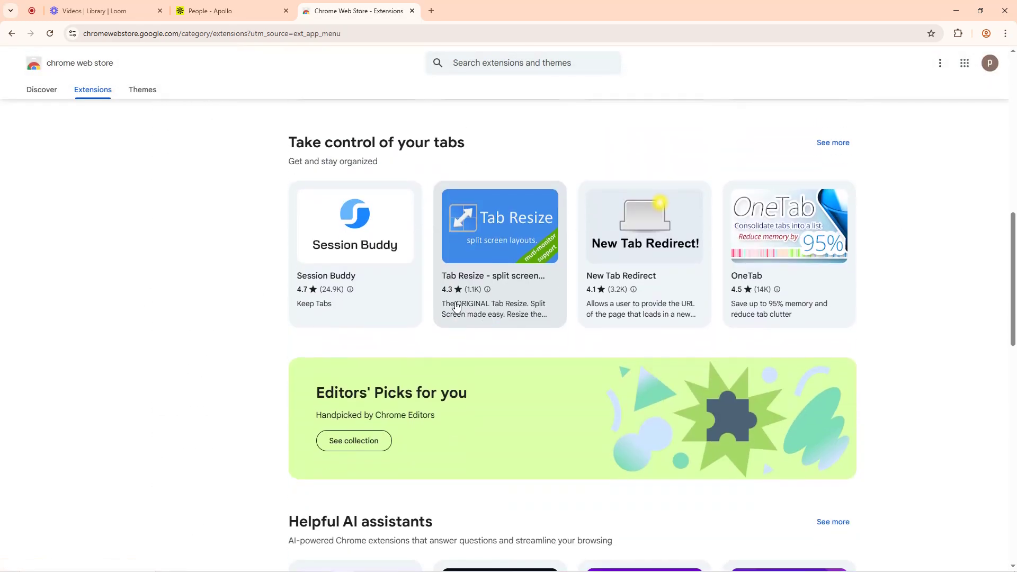
{"action": "scroll", "coordinate": [297, 270], "scroll_direction": "up", "scroll_amount": 6}
{"action": "scroll", "coordinate": [276, 265], "scroll_direction": "up", "scroll_amount": 6}
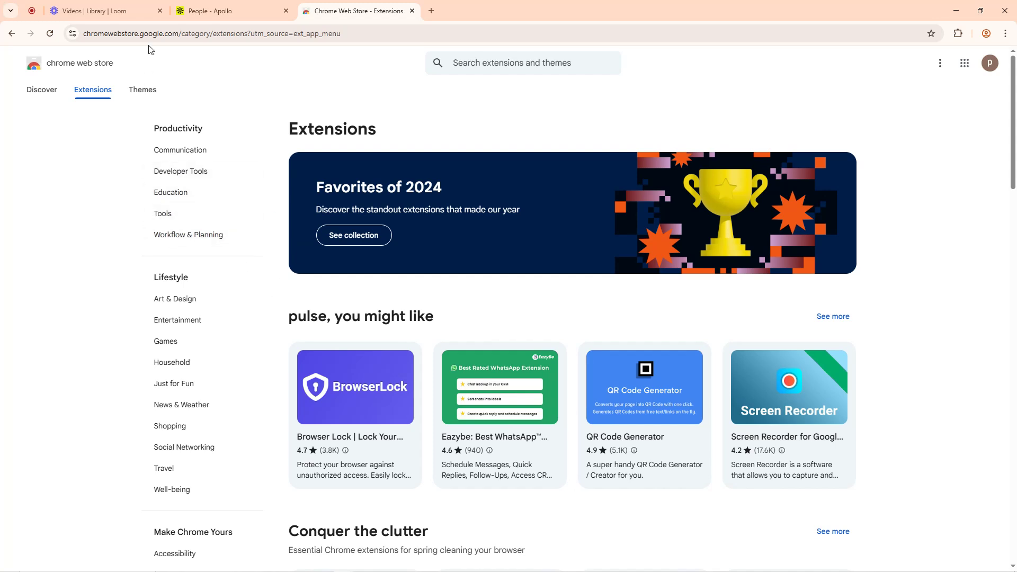
{"action": "left_click", "coordinate": [956, 10]}
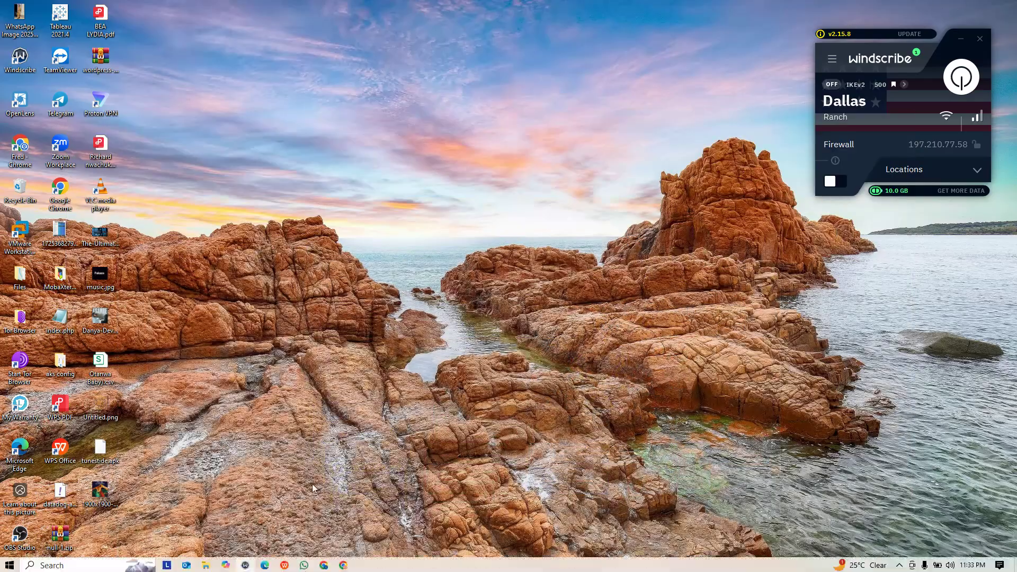
{"action": "mouse_move", "coordinate": [343, 564]}
{"action": "left_click", "coordinate": [300, 532]}
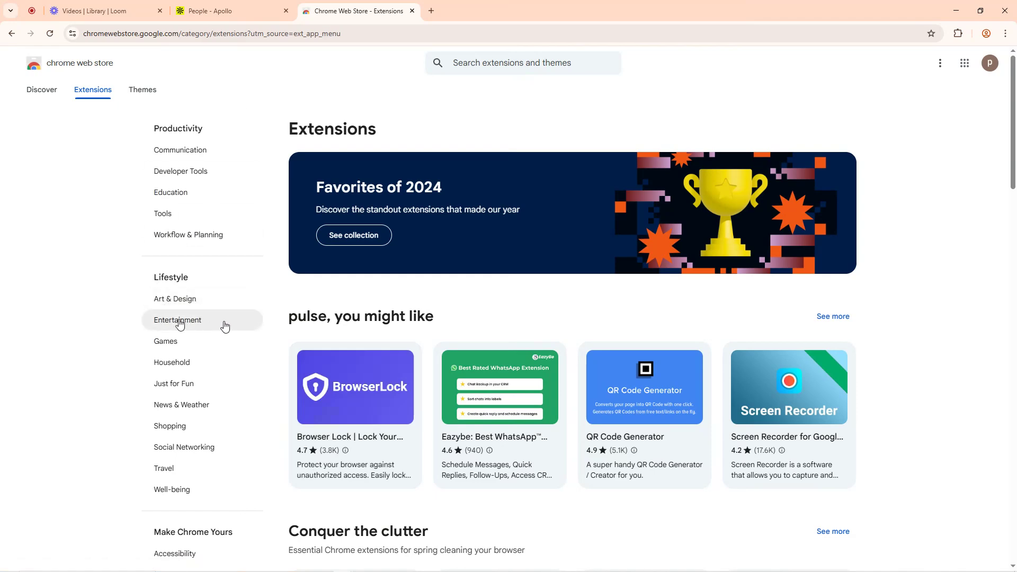
Review the category list and the featured extension groups on the Extensions page.
{"action": "scroll", "coordinate": [177, 318], "scroll_direction": "down", "scroll_amount": 2}
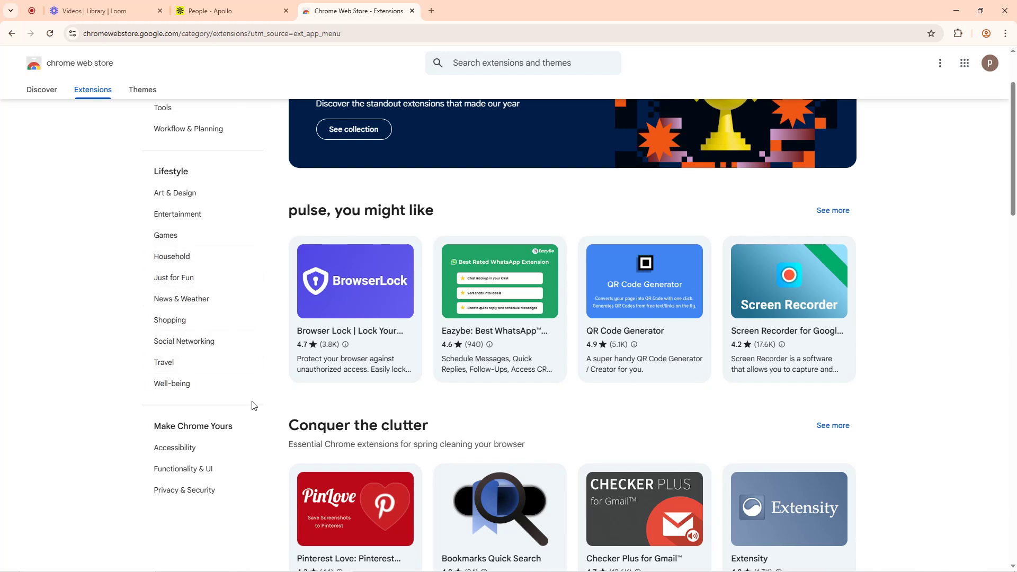
{"action": "scroll", "coordinate": [204, 342], "scroll_direction": "down", "scroll_amount": 8}
{"action": "scroll", "coordinate": [202, 354], "scroll_direction": "up", "scroll_amount": 2}
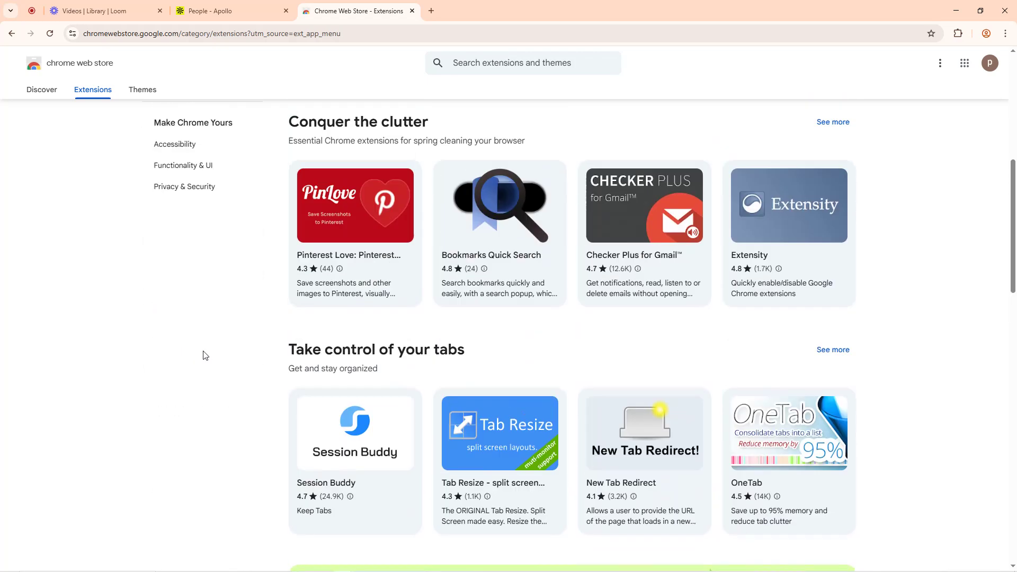
{"action": "scroll", "coordinate": [422, 345], "scroll_direction": "down", "scroll_amount": 10}
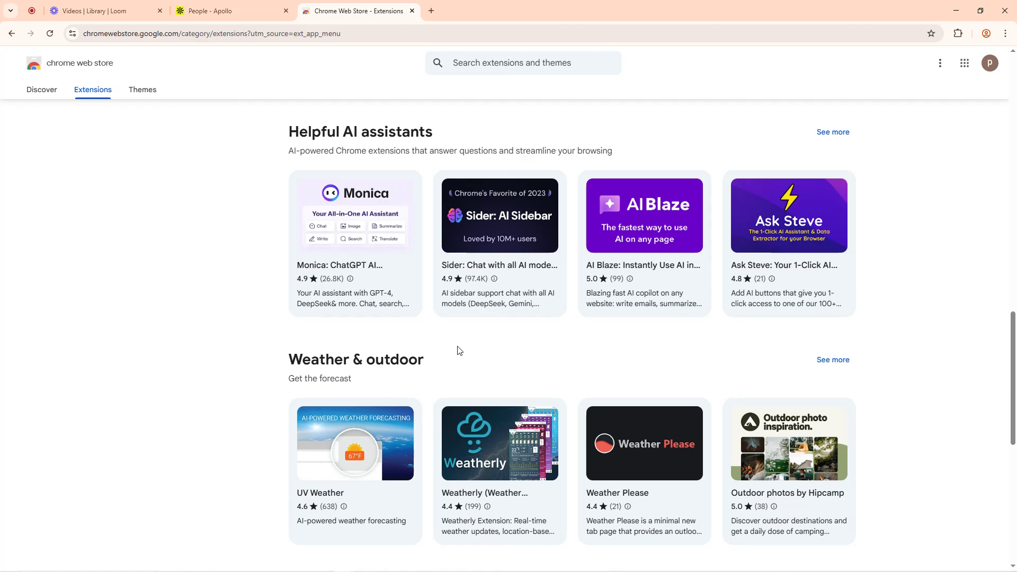
{"action": "scroll", "coordinate": [433, 312], "scroll_direction": "up", "scroll_amount": 10}
{"action": "scroll", "coordinate": [433, 314], "scroll_direction": "up", "scroll_amount": 8}
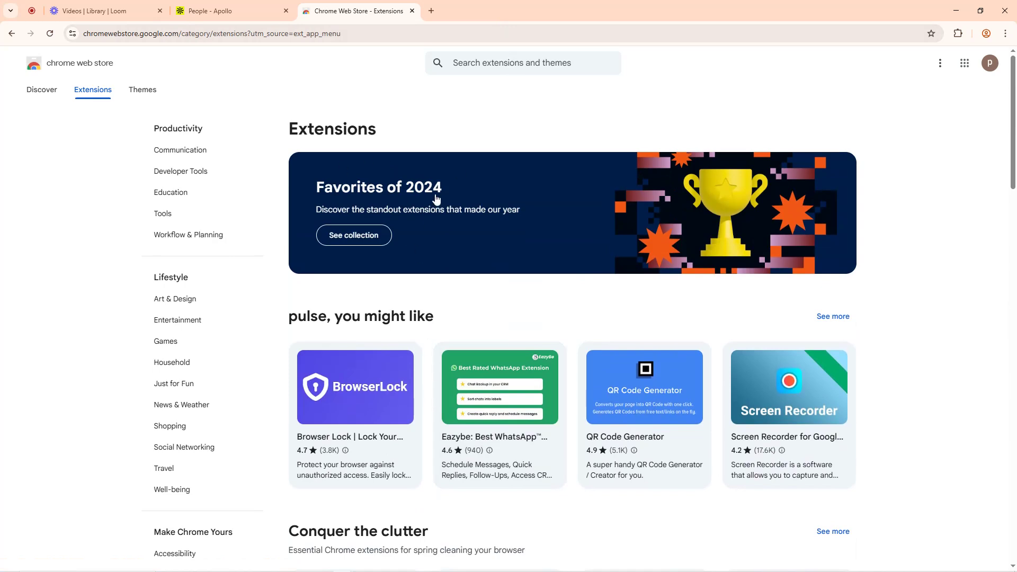
Search the store for "apollo" and open the "Apollo.io: Free B2B Phone Number & Email Finder" extension.
{"action": "left_click", "coordinate": [479, 64]}
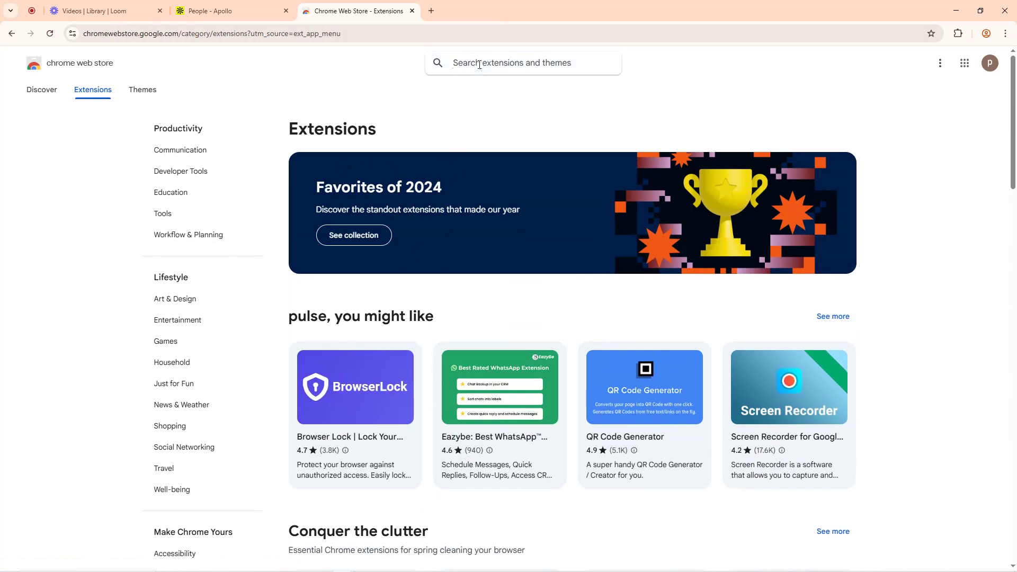
{"action": "type", "text": "apollo"}
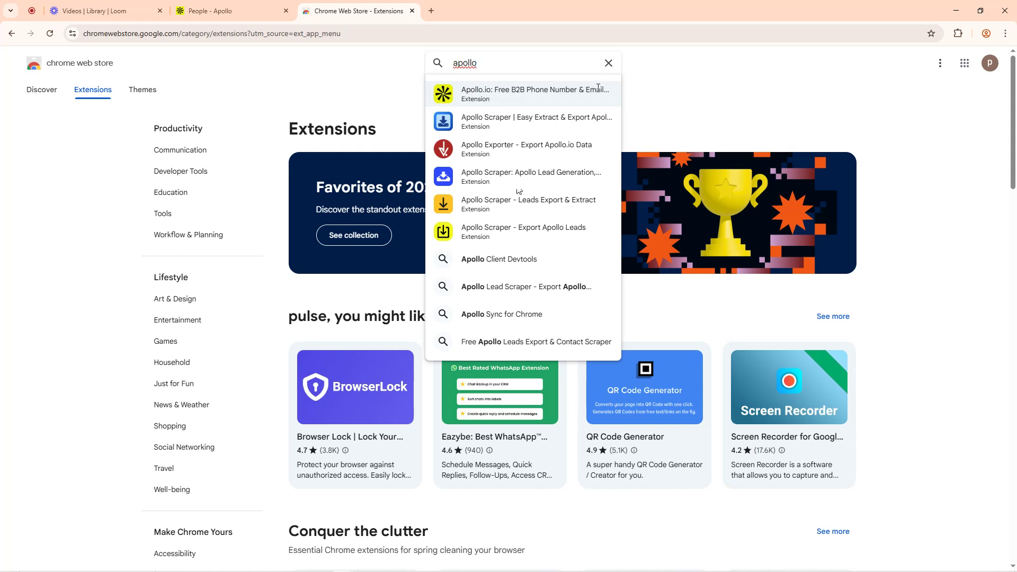
{"action": "left_click", "coordinate": [509, 93]}
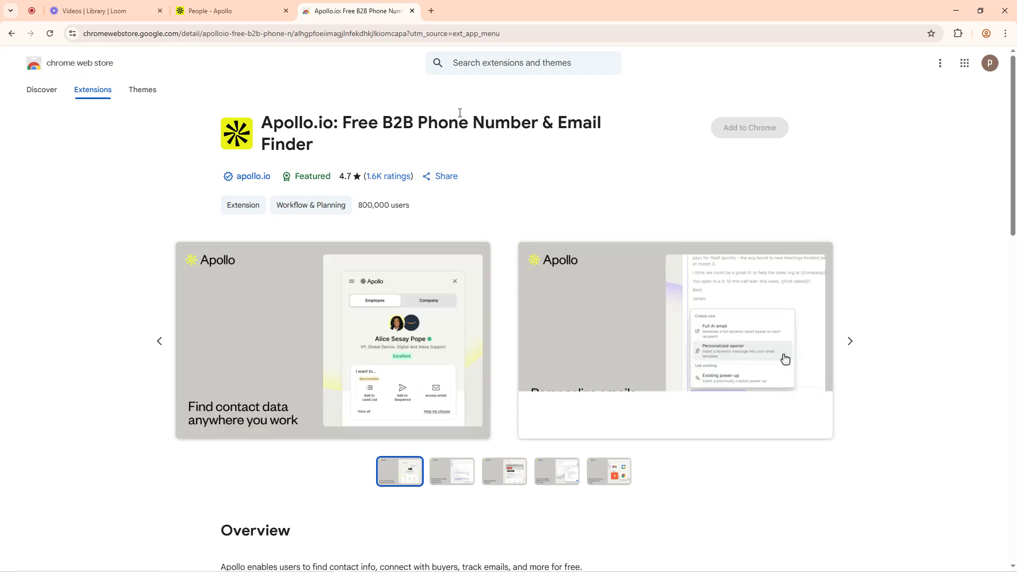
{"action": "left_click_drag", "start_coordinate": [267, 123], "coordinate": [588, 148]}
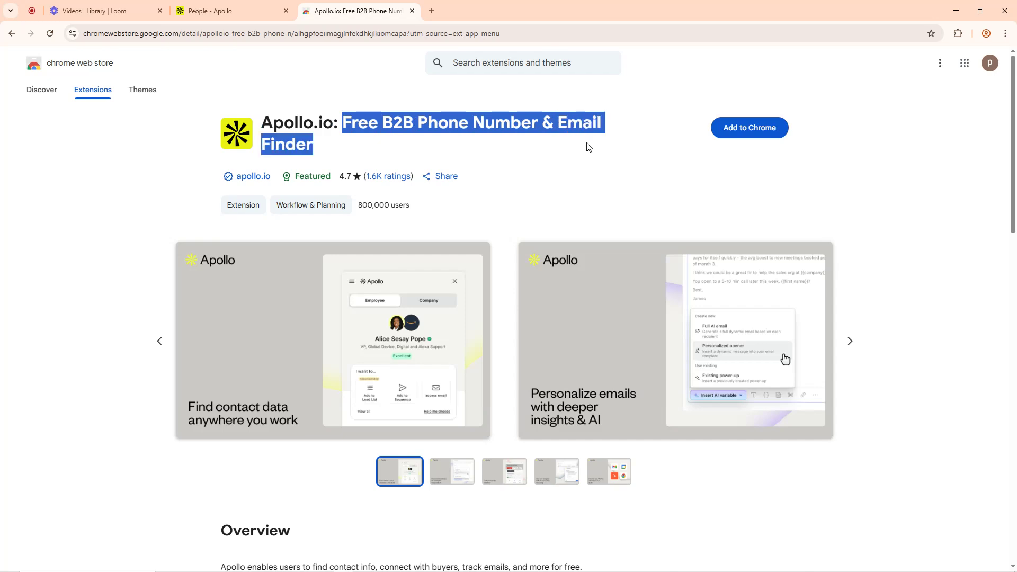
{"action": "left_click", "coordinate": [695, 96]}
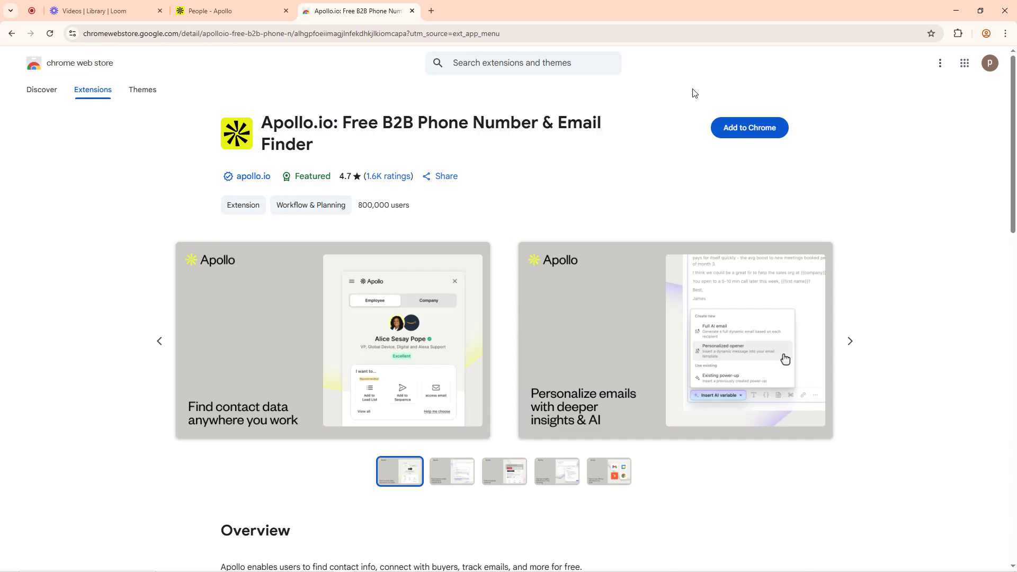
Add the Apollo.io extension to Chrome and accept its permissions.
{"action": "left_click", "coordinate": [740, 132]}
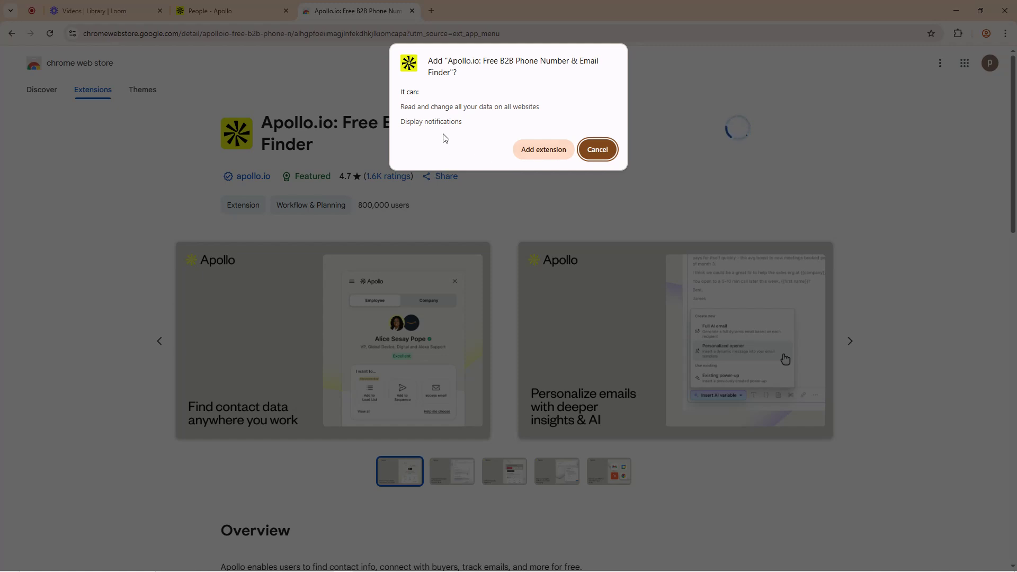
{"action": "left_click", "coordinate": [537, 150]}
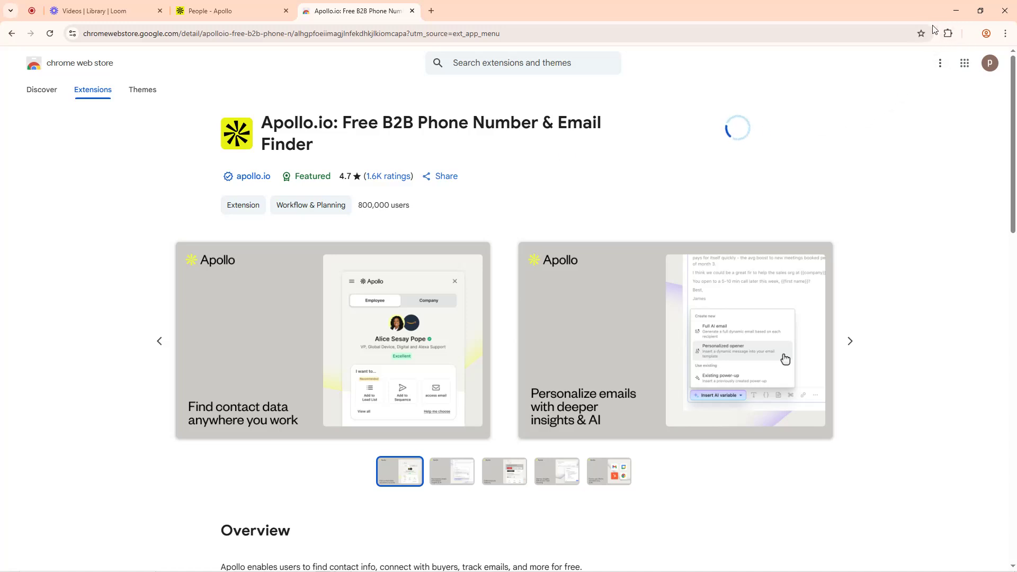
{"action": "left_click", "coordinate": [968, 33]}
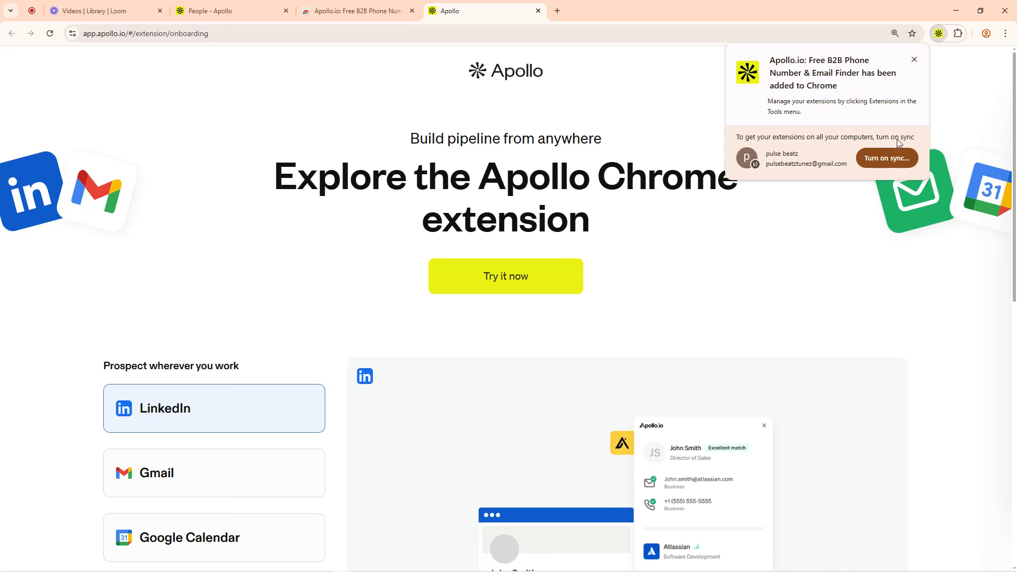
Dismiss the extension-added notice, look over the extension's onboarding page, and open the Lists page in the Apollo People tab.
{"action": "left_click", "coordinate": [914, 60]}
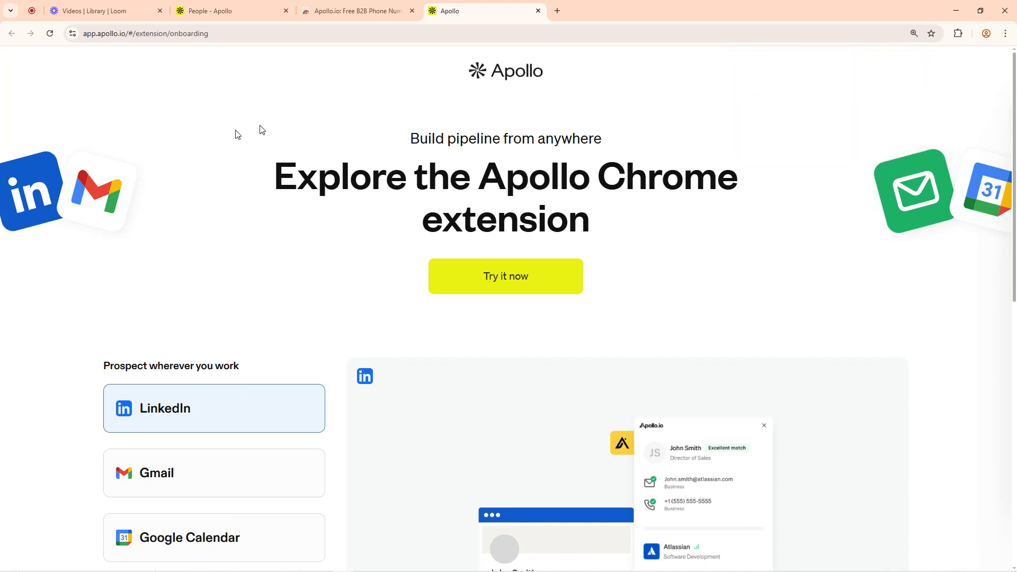
{"action": "scroll", "coordinate": [460, 264], "scroll_direction": "down", "scroll_amount": 4}
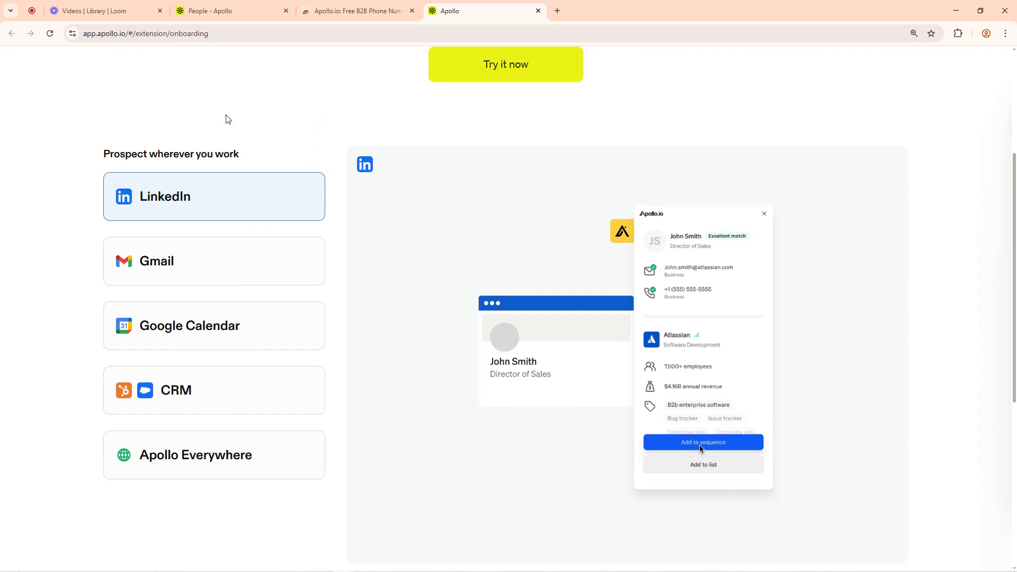
{"action": "left_click", "coordinate": [220, 4]}
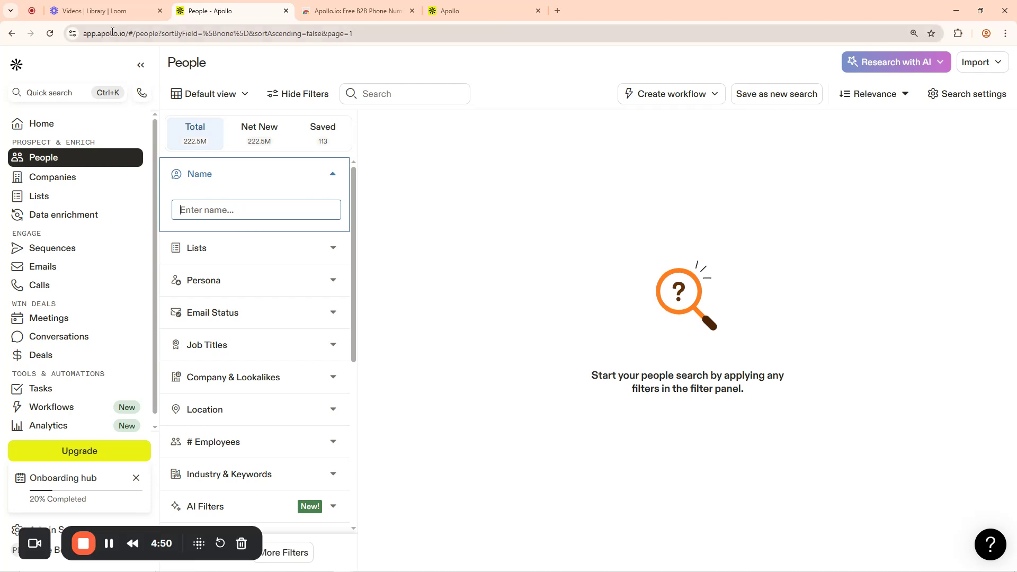
{"action": "left_click", "coordinate": [38, 199]}
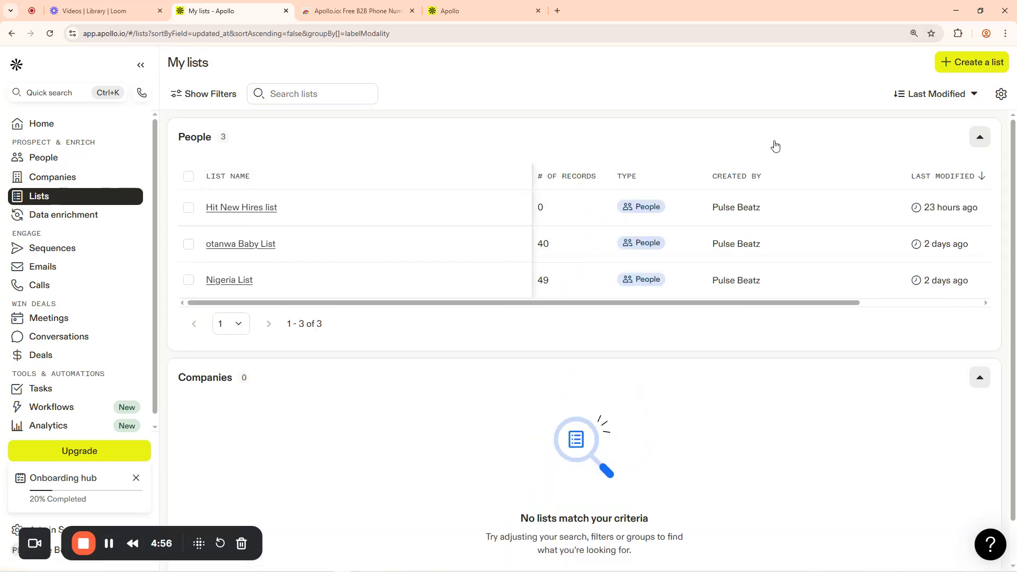
Create a new list named "From Linkedin" with People as its target and dismiss the success notice.
{"action": "left_click", "coordinate": [968, 63]}
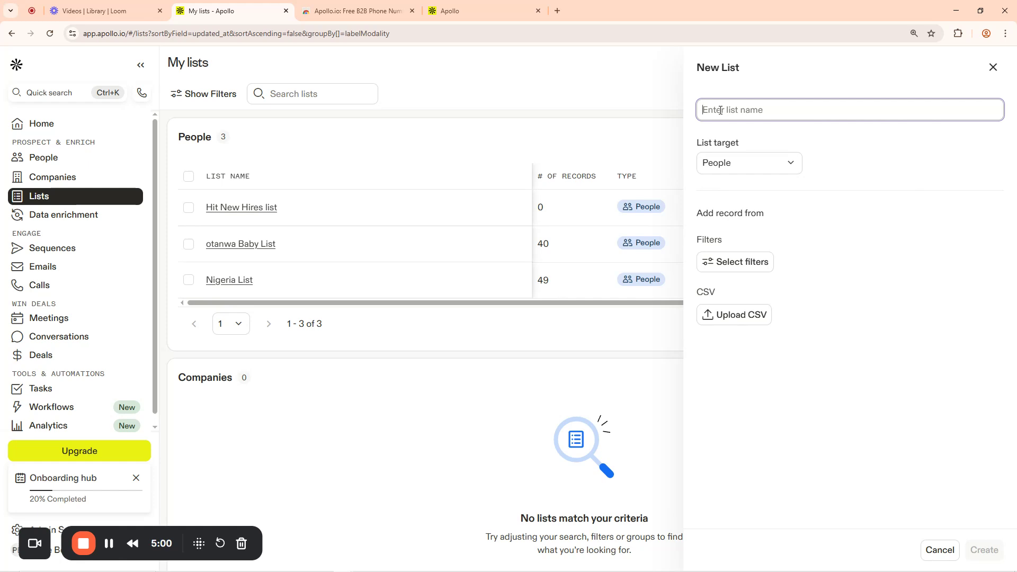
{"action": "type", "text": "From Link"}
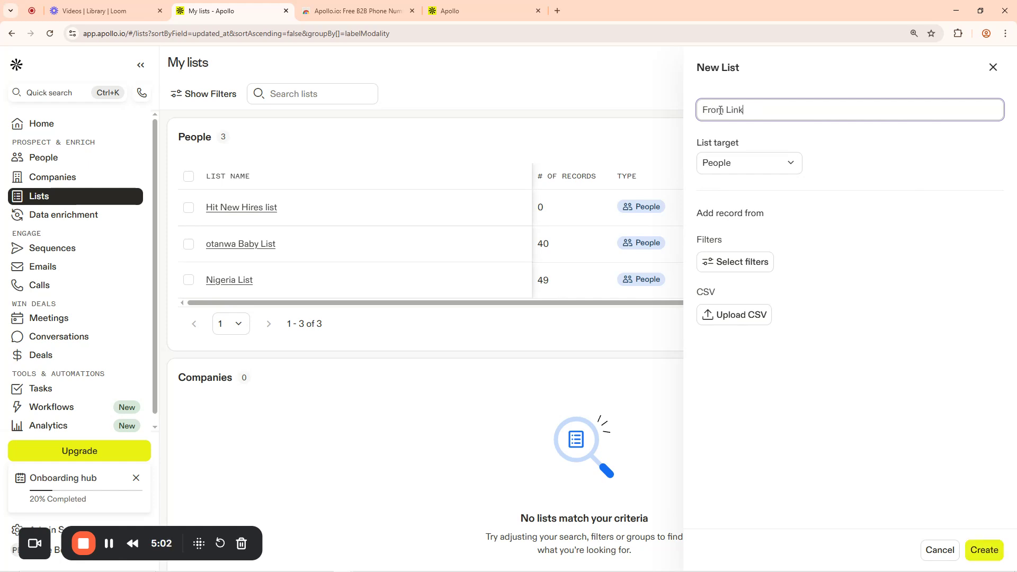
{"action": "type", "text": "edin"}
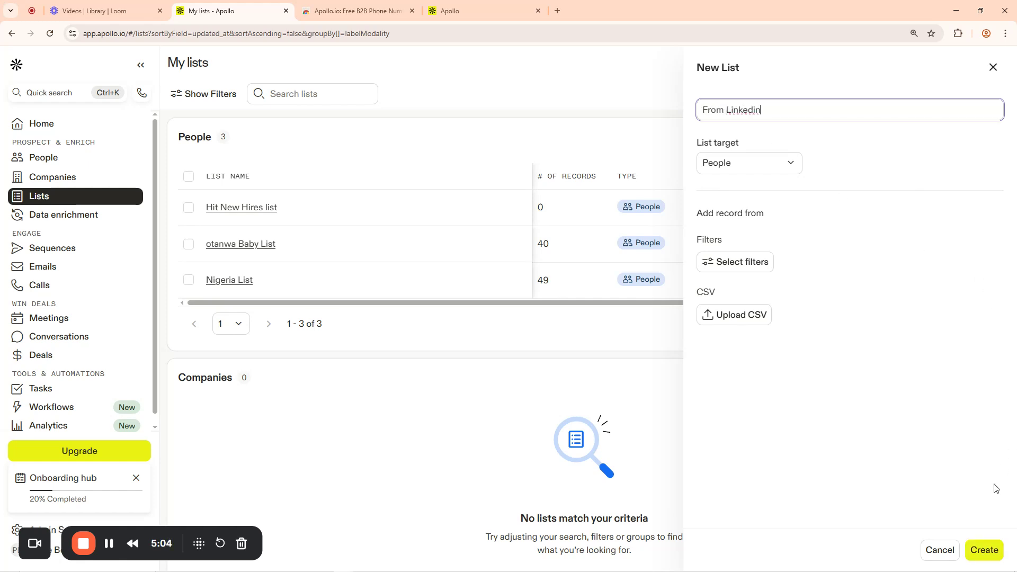
{"action": "left_click", "coordinate": [984, 550]}
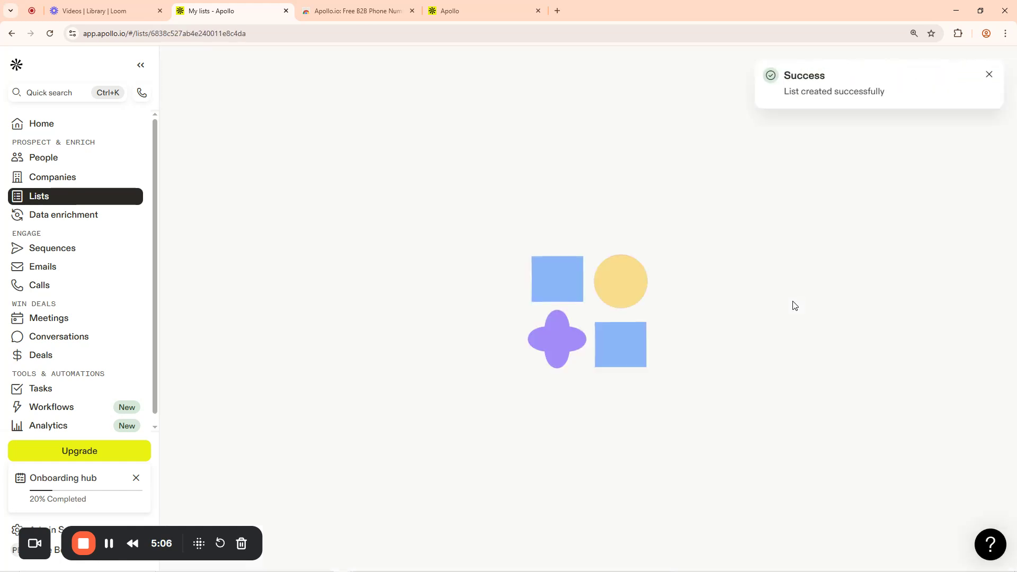
{"action": "left_click", "coordinate": [988, 75]}
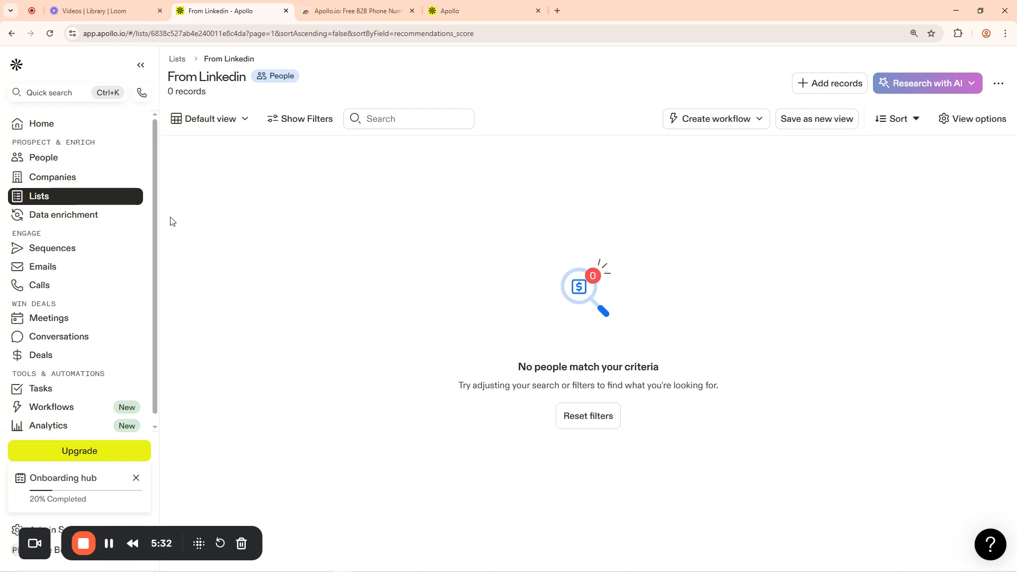
Switch to the tab with the Chrome Web Store and load linkedin.com in it.
{"action": "left_click", "coordinate": [374, 4]}
{"action": "left_click", "coordinate": [350, 33]}
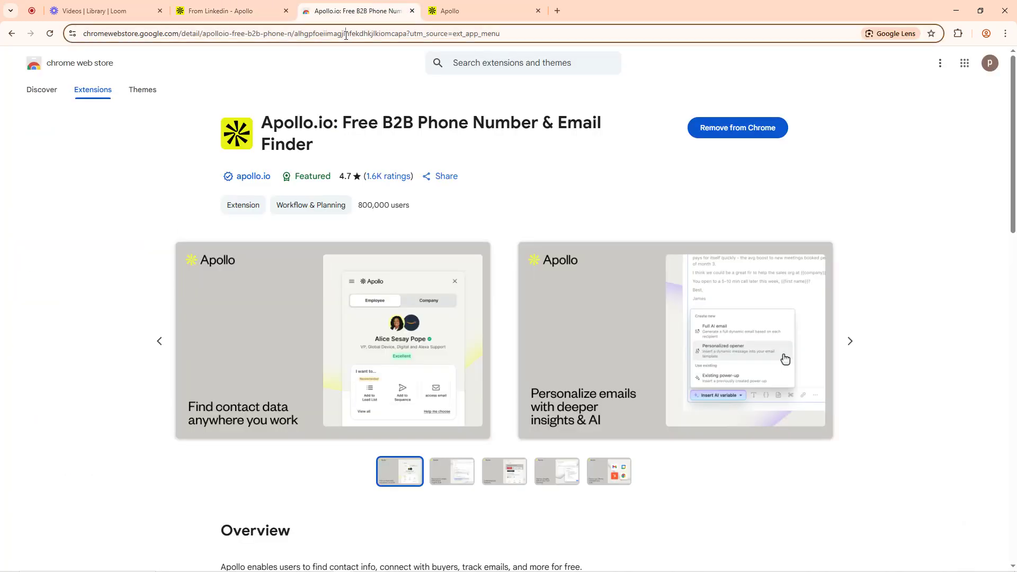
{"action": "type", "text": "linked"}
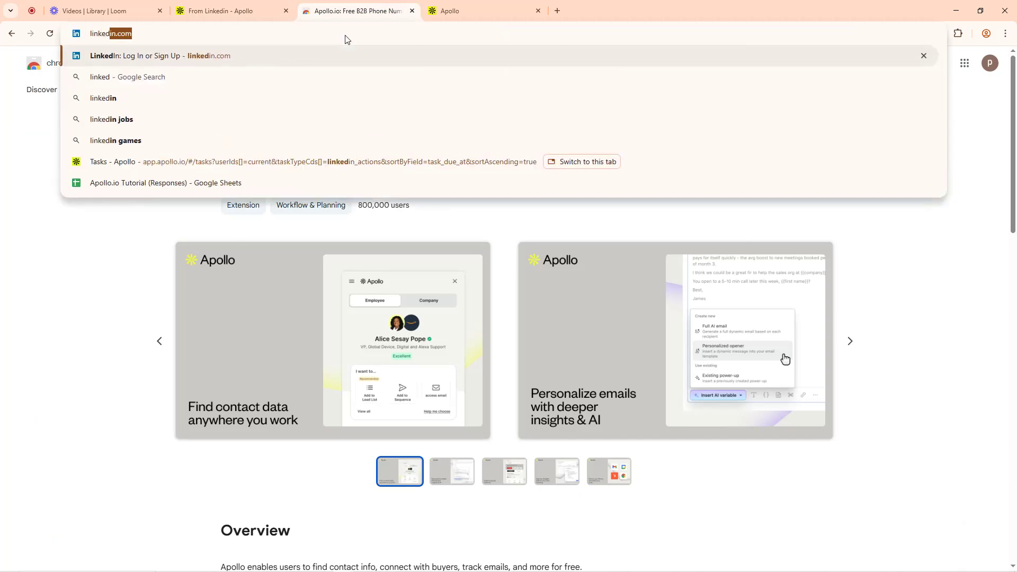
{"action": "key", "text": "Return"}
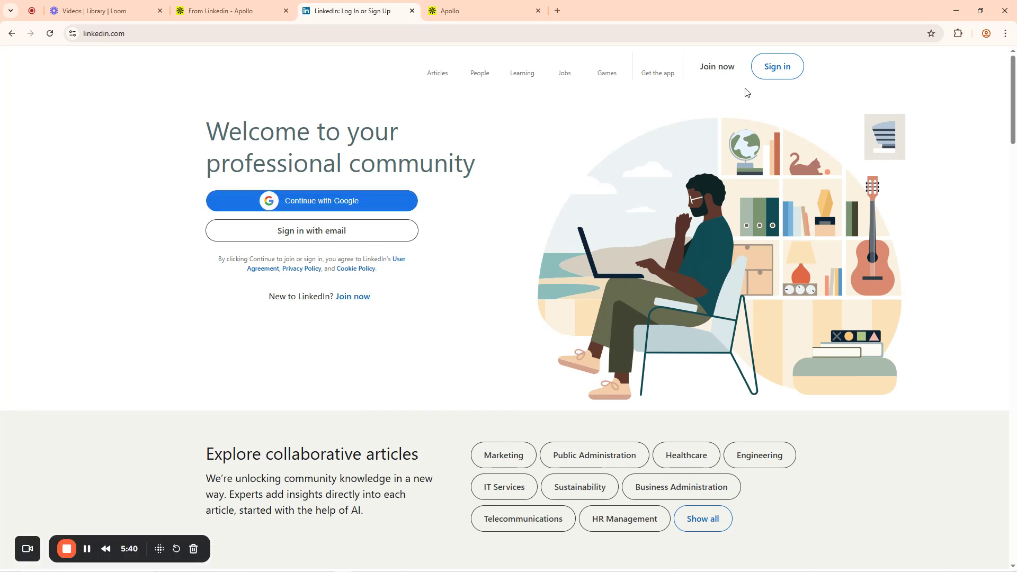
Sign in to LinkedIn with the account's e-mail and password, and dismiss the browser's offer to save the password.
{"action": "left_click", "coordinate": [779, 69]}
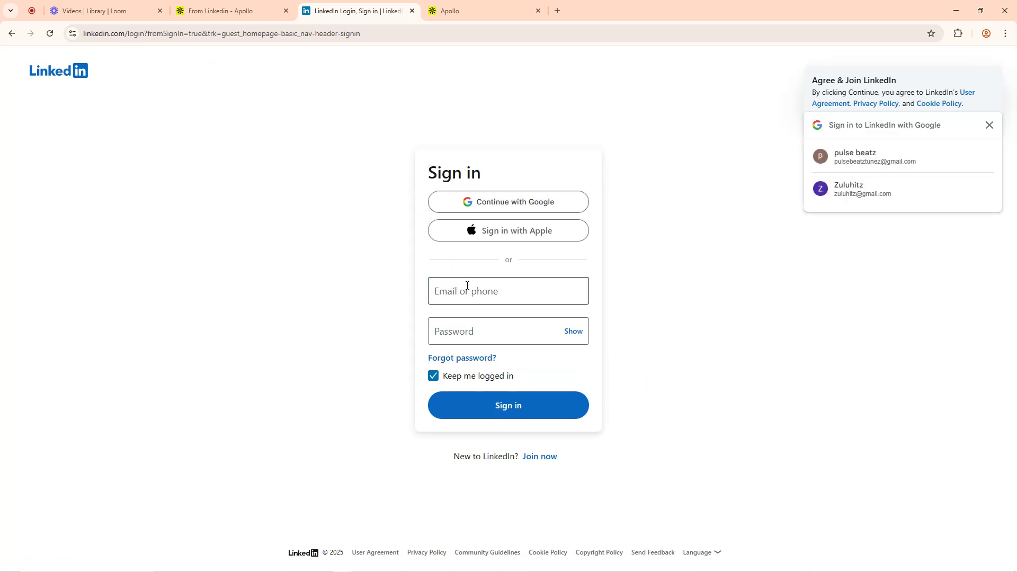
{"action": "left_click", "coordinate": [469, 286]}
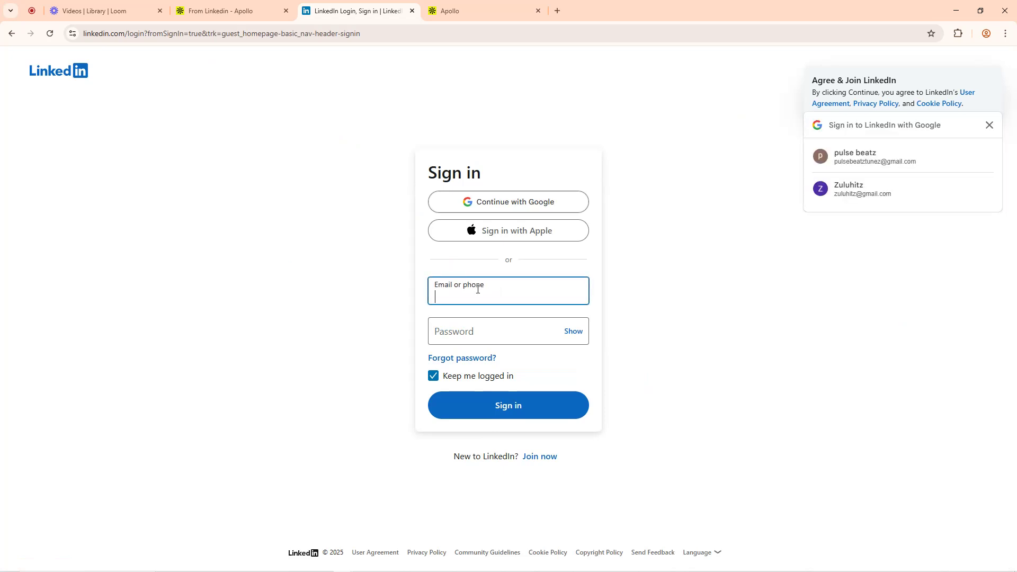
{"action": "left_click", "coordinate": [105, 11]}
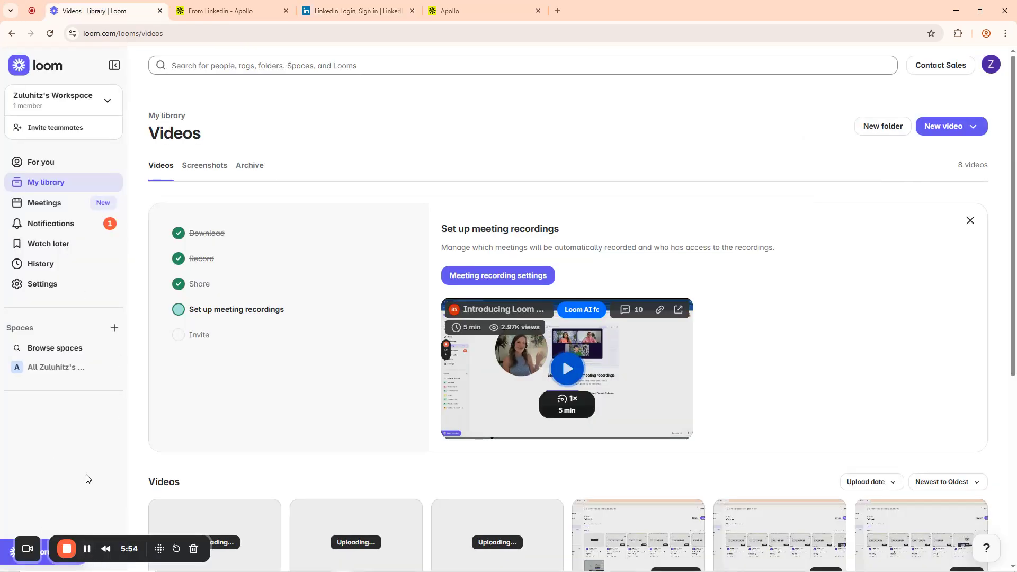
{"action": "left_click", "coordinate": [344, 6]}
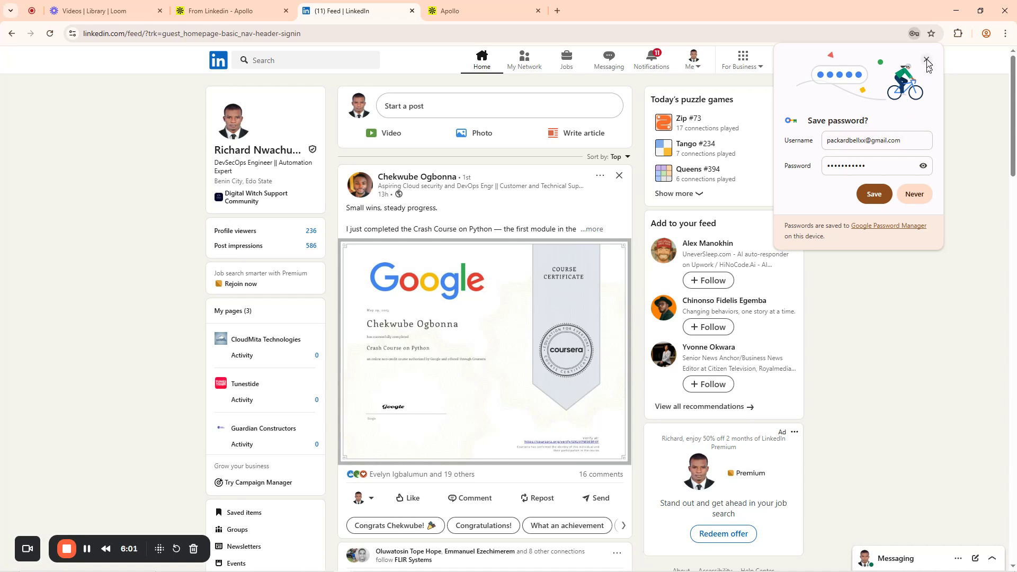
{"action": "left_click", "coordinate": [927, 60]}
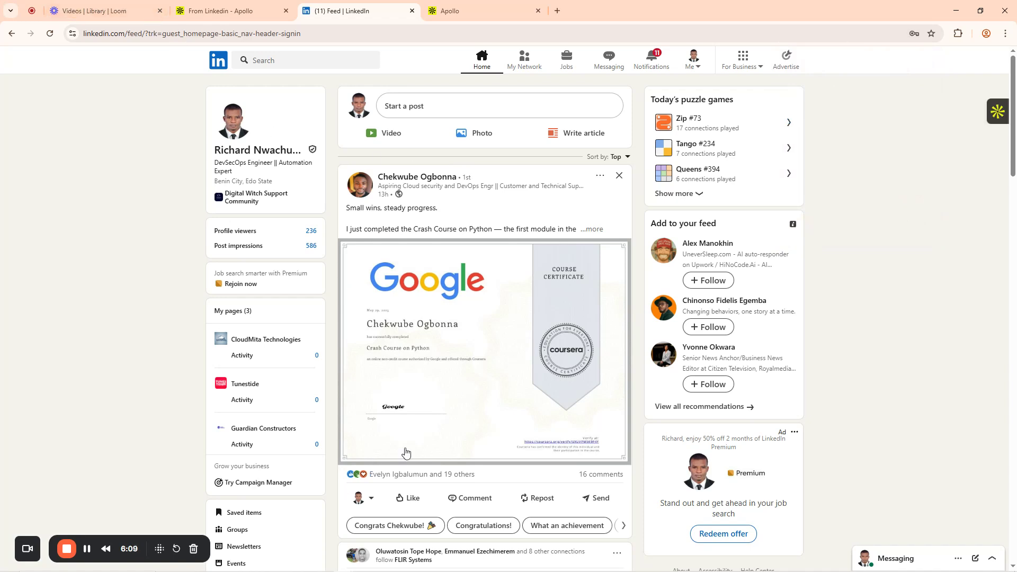
Skim the home feed and search LinkedIn for "plumber".
{"action": "scroll", "coordinate": [667, 298], "scroll_direction": "down", "scroll_amount": 10}
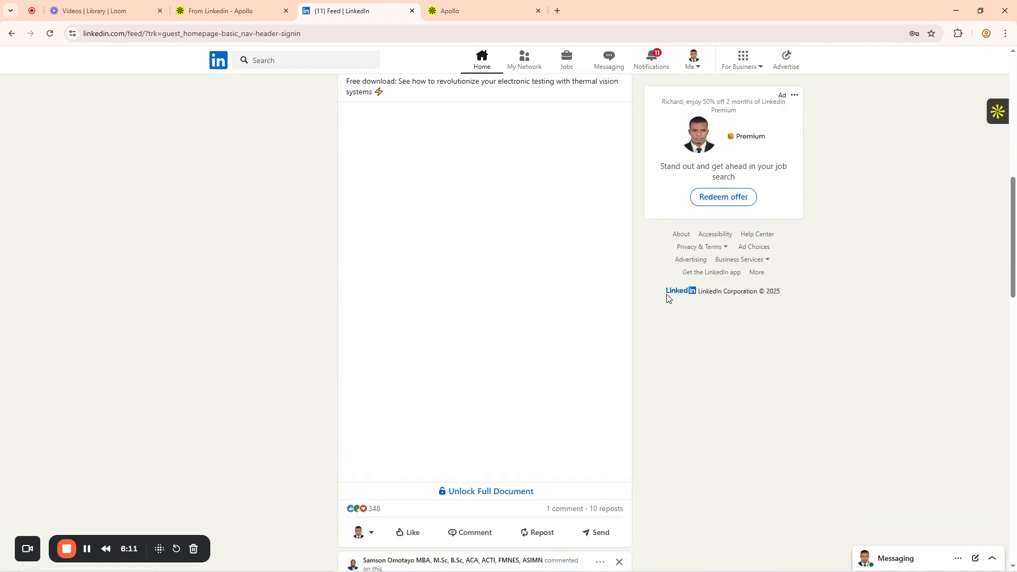
{"action": "scroll", "coordinate": [668, 298], "scroll_direction": "up", "scroll_amount": 10}
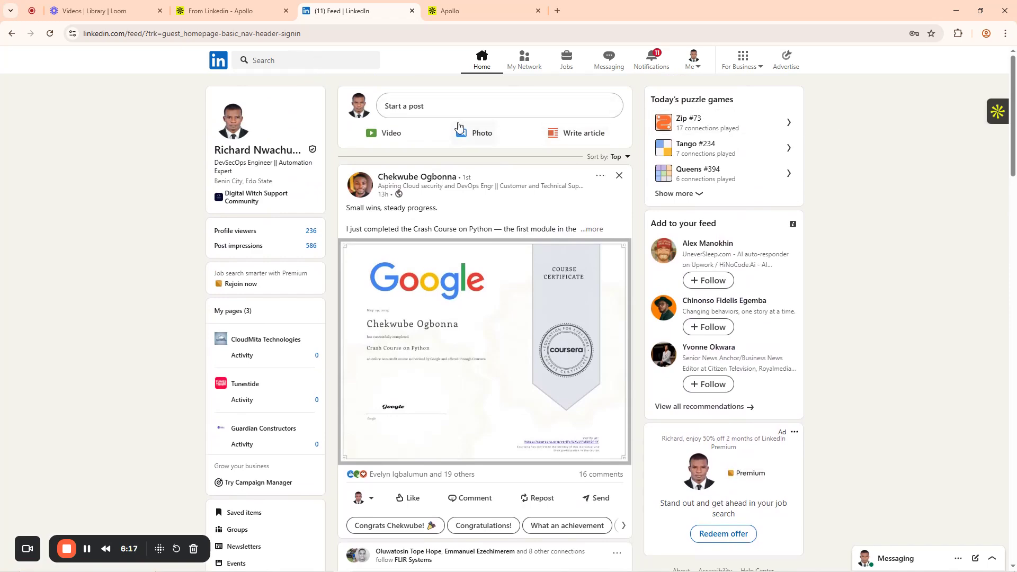
{"action": "left_click", "coordinate": [303, 62]}
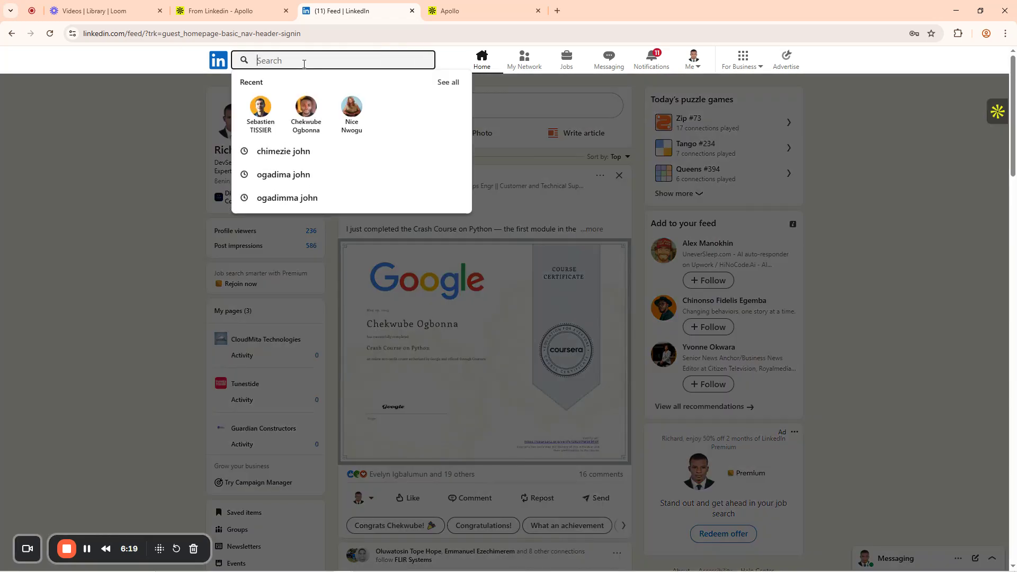
{"action": "type", "text": "plumber"}
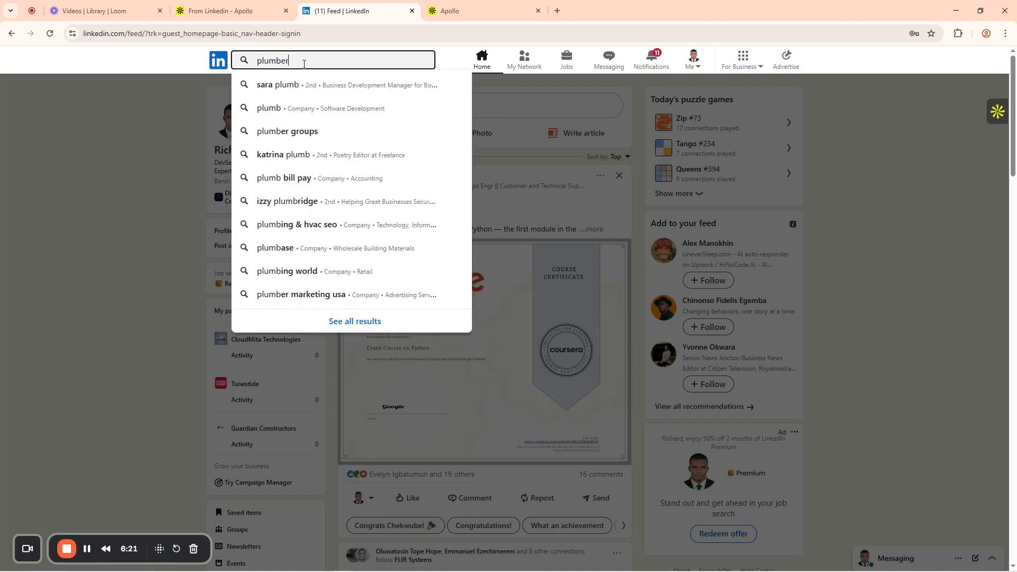
{"action": "key", "text": "Return"}
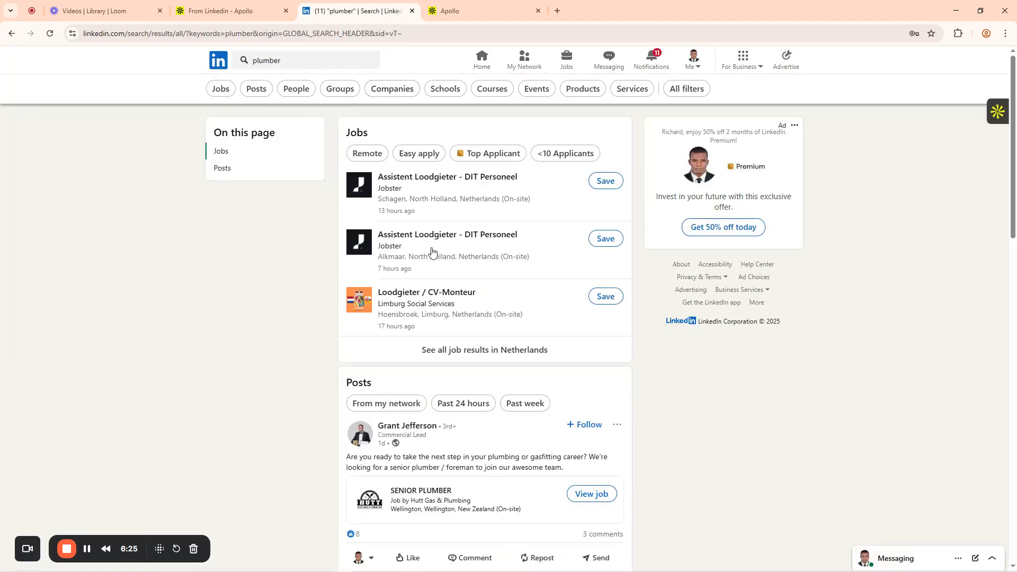
Review the post, people, group, company and job results of the "plumber" search.
{"action": "scroll", "coordinate": [561, 307], "scroll_direction": "down", "scroll_amount": 5}
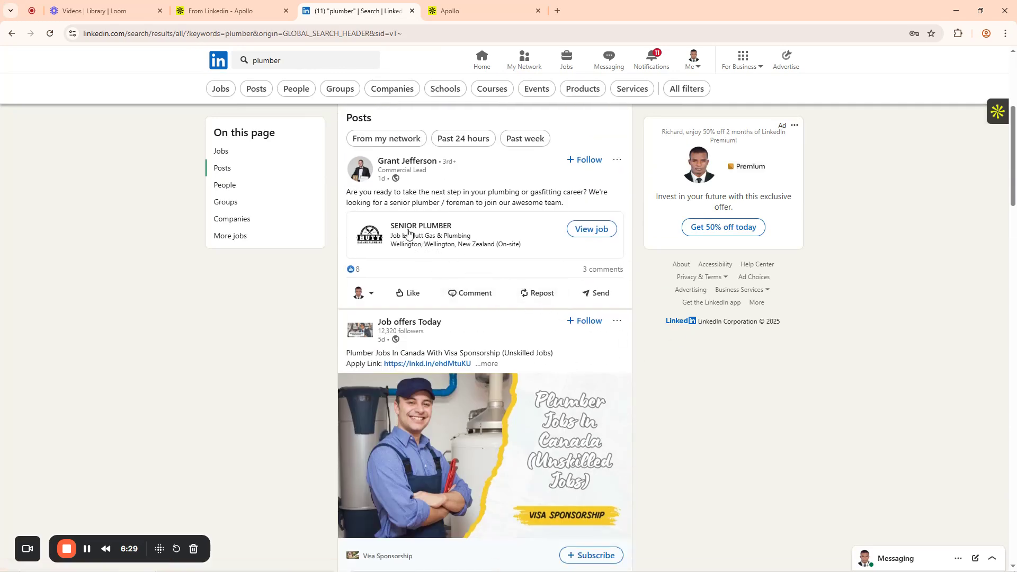
{"action": "scroll", "coordinate": [490, 302], "scroll_direction": "down", "scroll_amount": 6}
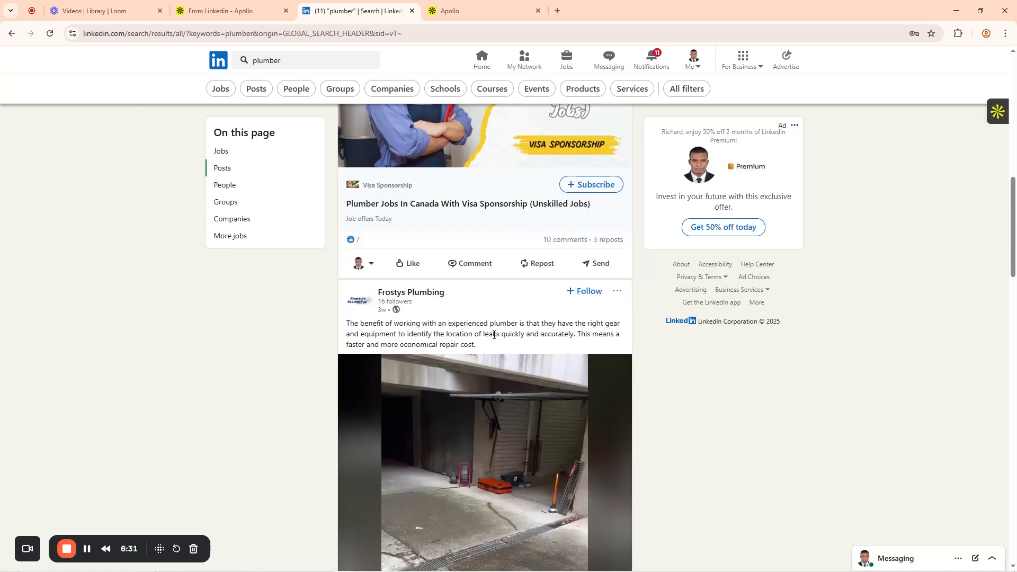
{"action": "scroll", "coordinate": [494, 334], "scroll_direction": "down", "scroll_amount": 4}
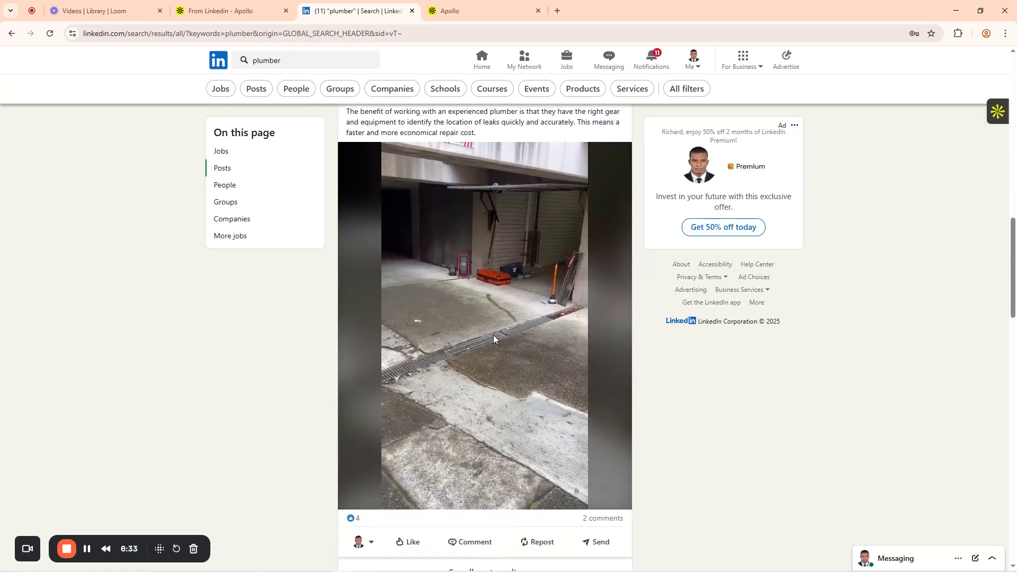
{"action": "scroll", "coordinate": [490, 355], "scroll_direction": "down", "scroll_amount": 5}
{"action": "scroll", "coordinate": [486, 375], "scroll_direction": "up", "scroll_amount": 6}
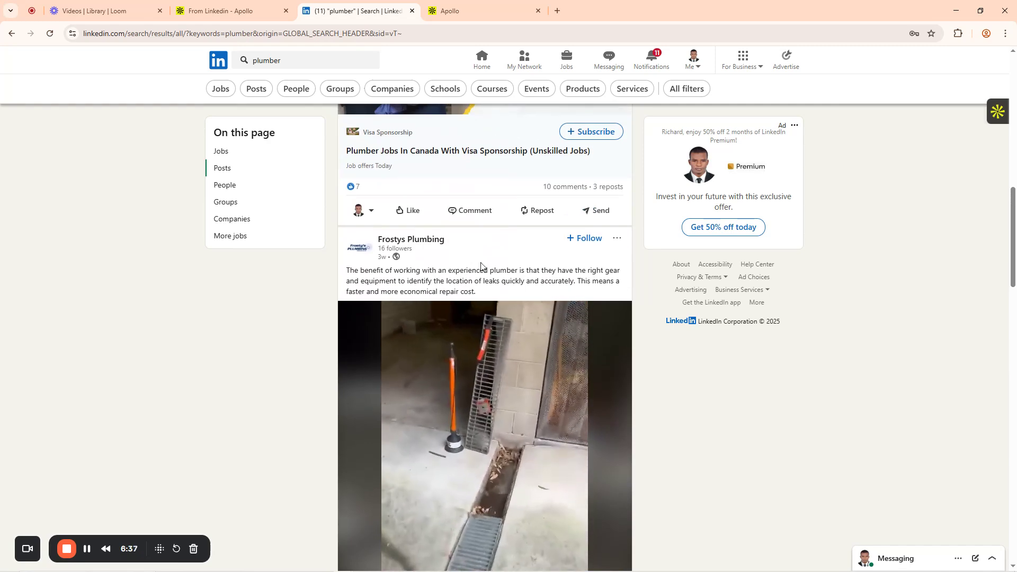
{"action": "scroll", "coordinate": [482, 296], "scroll_direction": "down", "scroll_amount": 5}
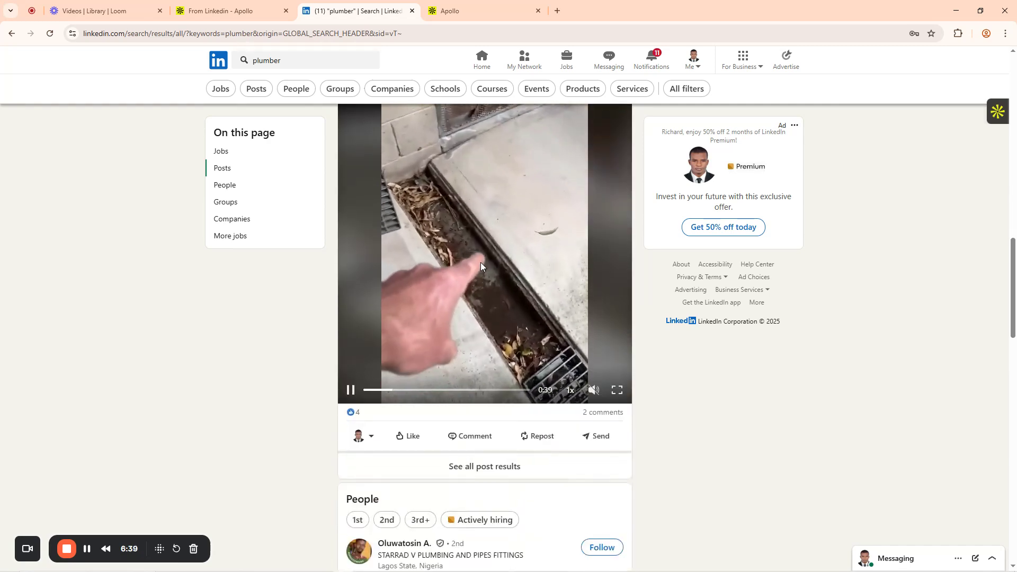
{"action": "scroll", "coordinate": [461, 279], "scroll_direction": "down", "scroll_amount": 7}
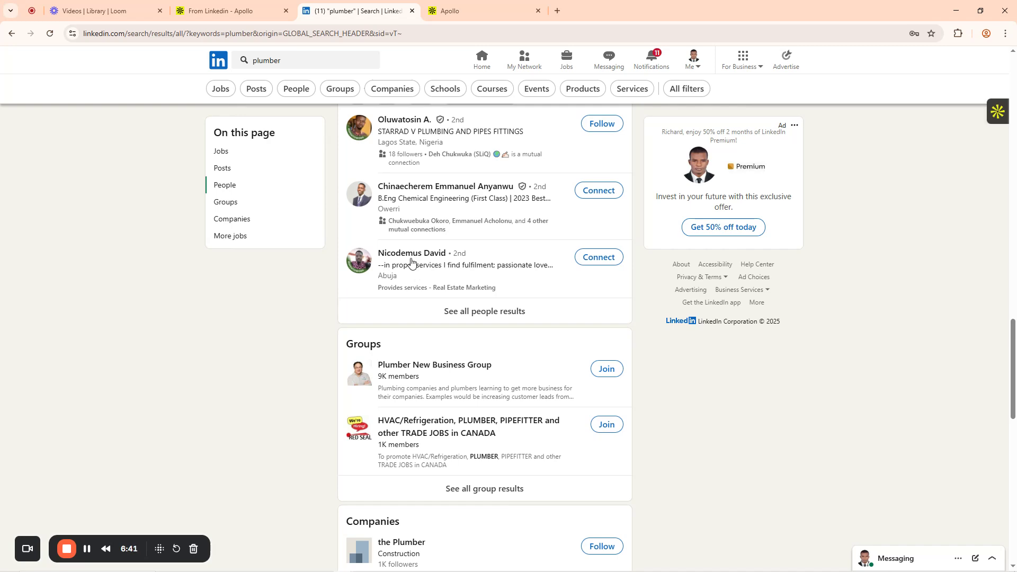
{"action": "scroll", "coordinate": [411, 264], "scroll_direction": "down", "scroll_amount": 10}
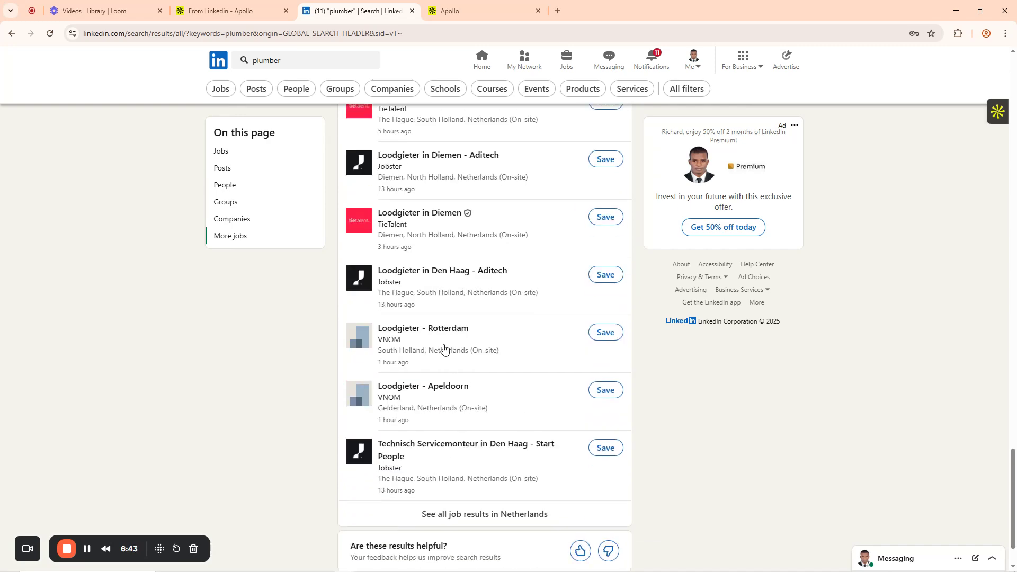
Limit the "plumber" search results to people and open the first two profiles in new tabs.
{"action": "left_click", "coordinate": [261, 221]}
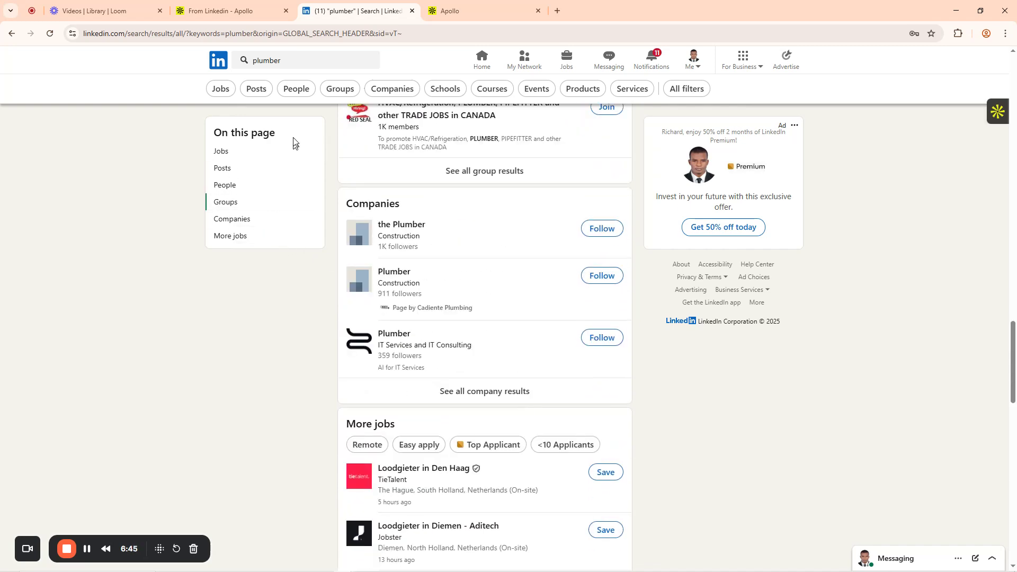
{"action": "left_click", "coordinate": [300, 91]}
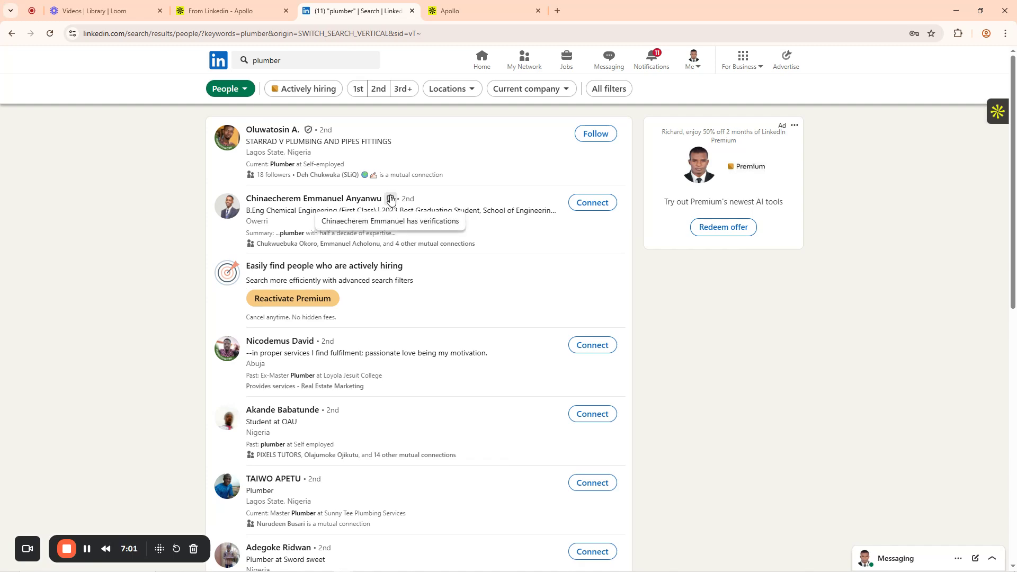
{"action": "scroll", "coordinate": [325, 371], "scroll_direction": "down", "scroll_amount": 15}
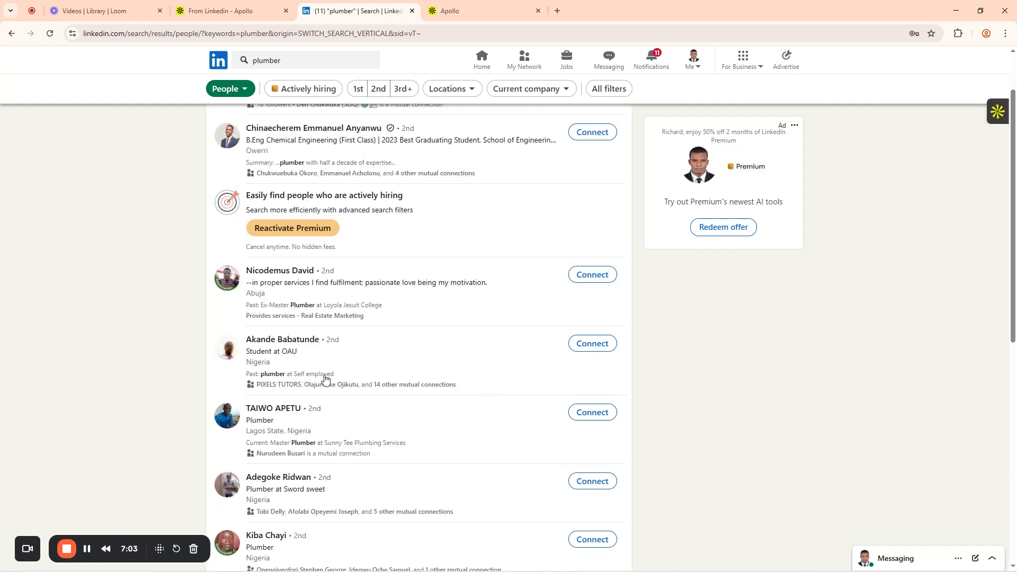
{"action": "scroll", "coordinate": [324, 329], "scroll_direction": "up", "scroll_amount": 15}
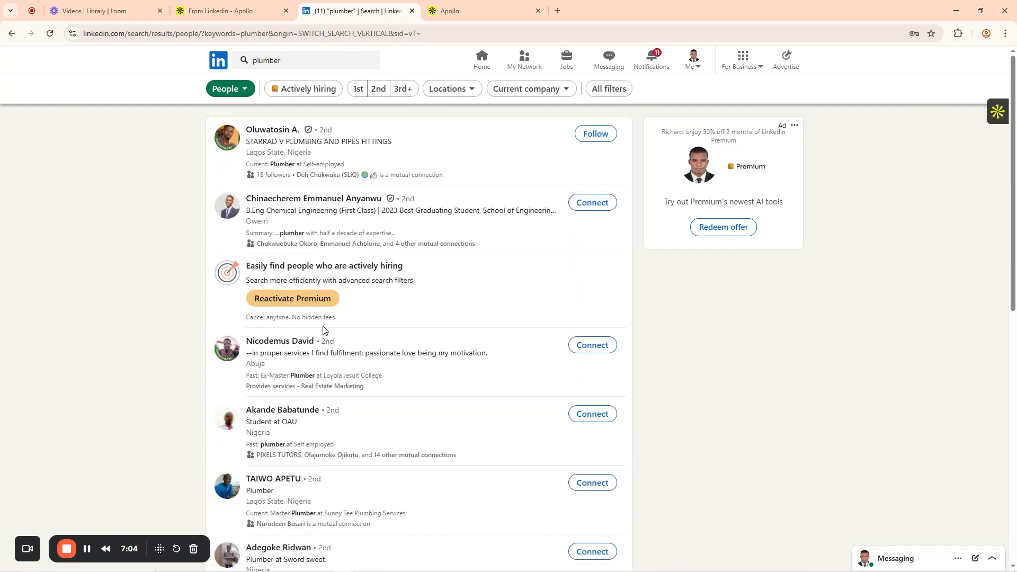
{"action": "middle_click", "coordinate": [278, 132]}
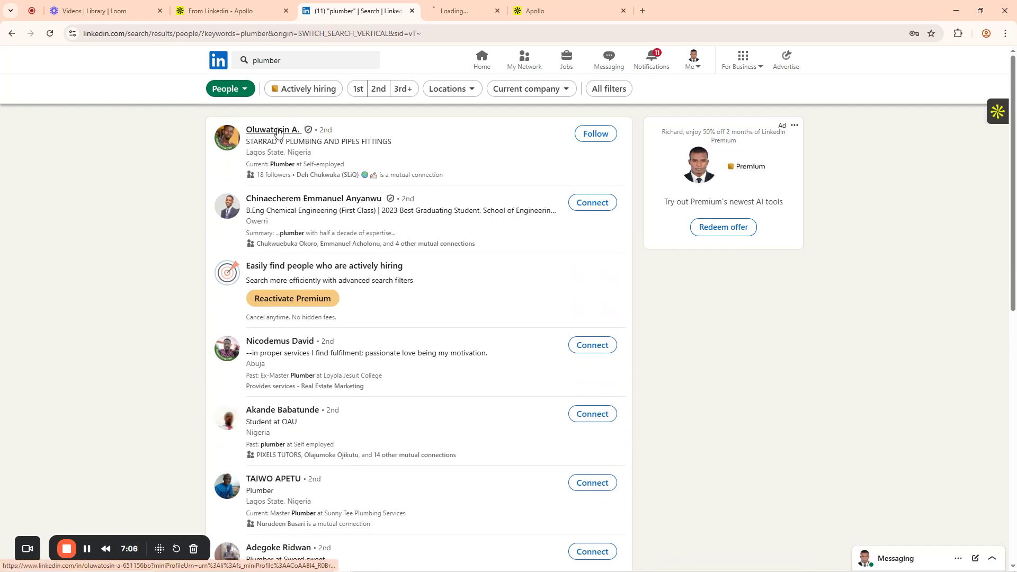
{"action": "middle_click", "coordinate": [277, 200]}
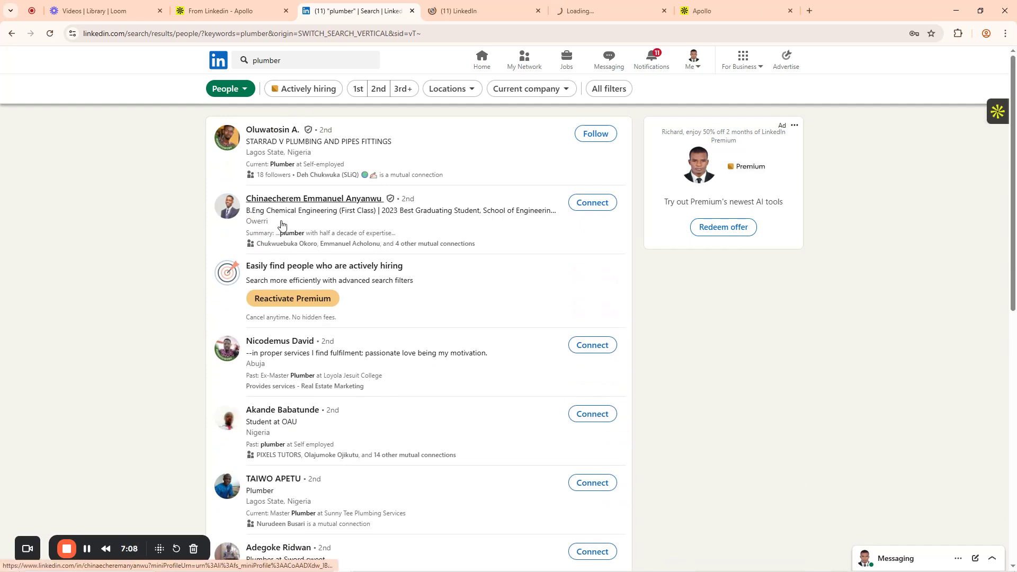
Open the remaining eight plumber profiles on the first page of people results in new tabs.
{"action": "middle_click", "coordinate": [277, 345]}
{"action": "scroll", "coordinate": [277, 339], "scroll_direction": "down", "scroll_amount": 3}
{"action": "middle_click", "coordinate": [276, 254]}
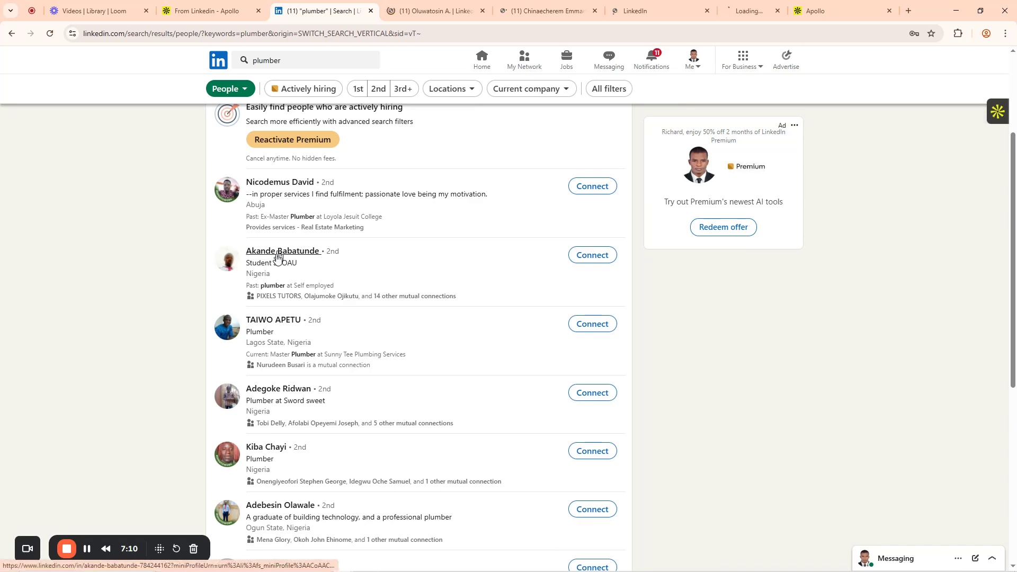
{"action": "middle_click", "coordinate": [270, 322]}
{"action": "middle_click", "coordinate": [268, 392]}
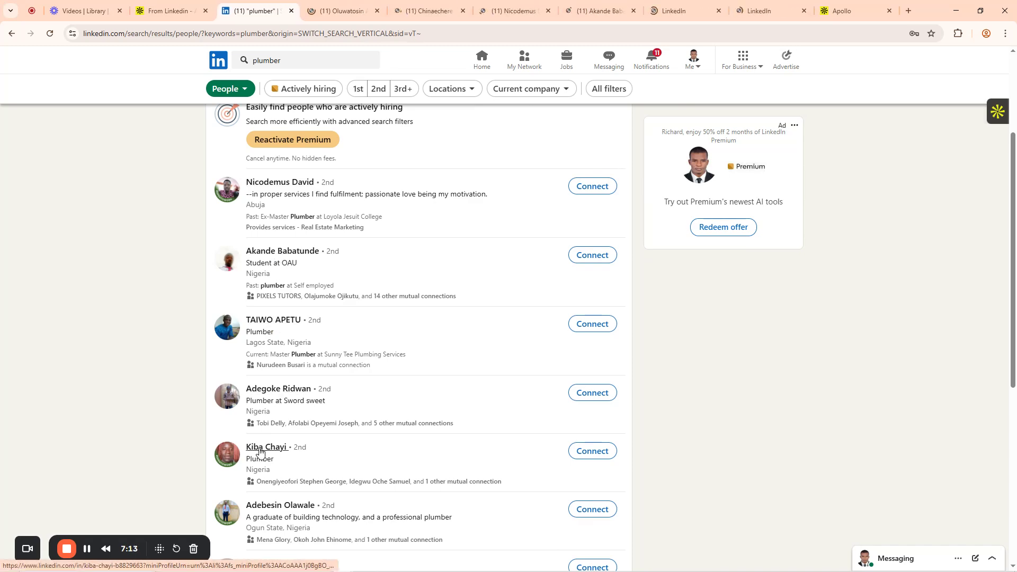
{"action": "middle_click", "coordinate": [259, 452]}
{"action": "scroll", "coordinate": [270, 435], "scroll_direction": "down", "scroll_amount": 4}
{"action": "middle_click", "coordinate": [262, 295]}
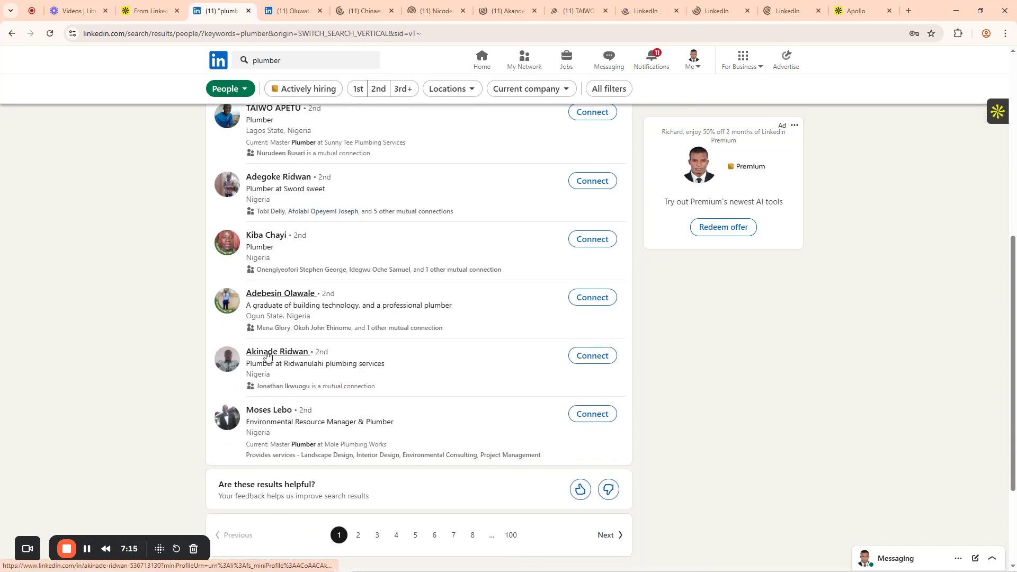
{"action": "middle_click", "coordinate": [267, 355]}
{"action": "middle_click", "coordinate": [266, 411]}
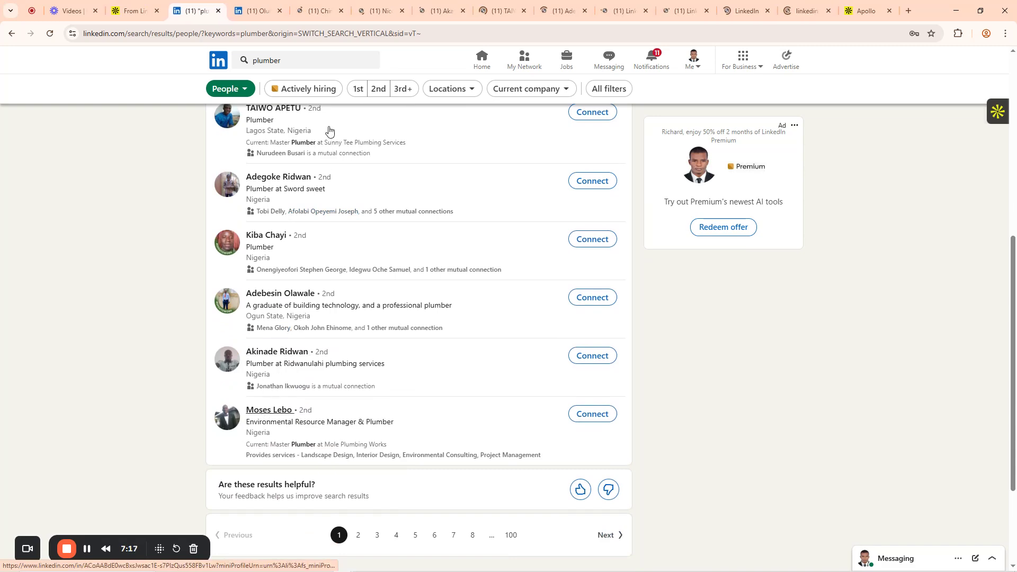
Examine the first plumber's LinkedIn profile alongside the contact details Apollo shows for it.
{"action": "key", "text": "ctrl+Tab"}
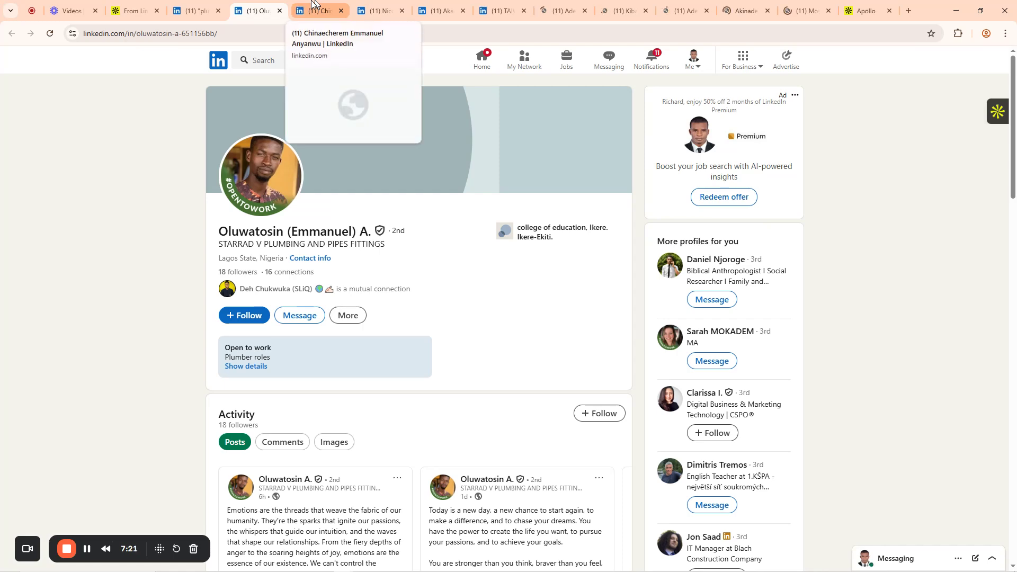
{"action": "key", "text": "ctrl+shift+Tab"}
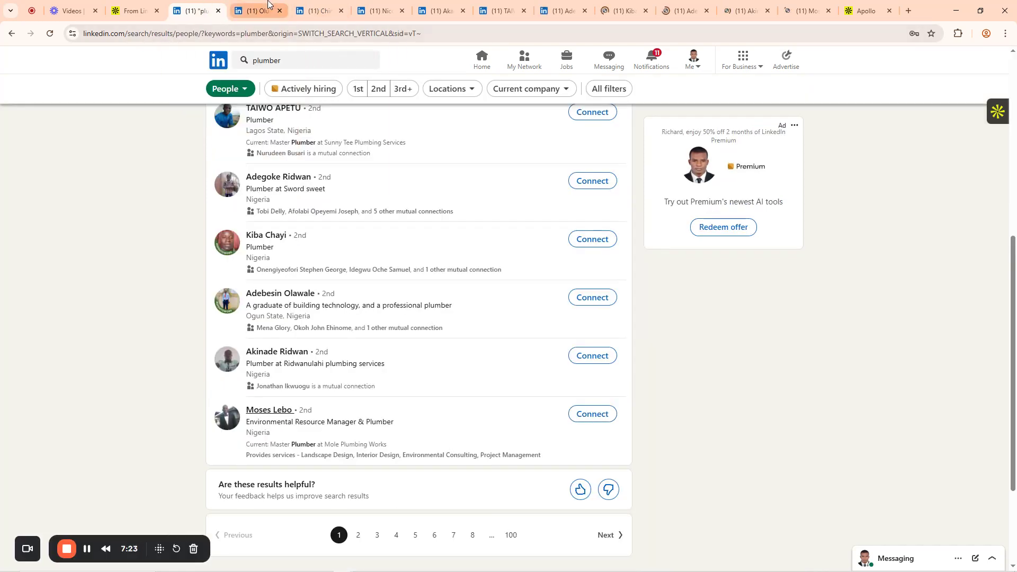
{"action": "left_click", "coordinate": [268, 4]}
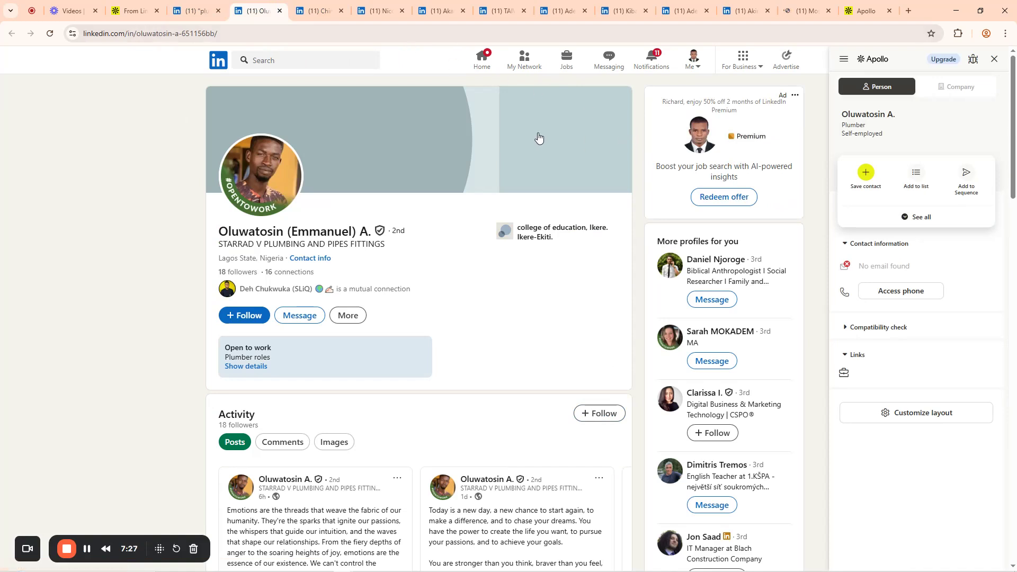
{"action": "triple_click", "coordinate": [373, 233]}
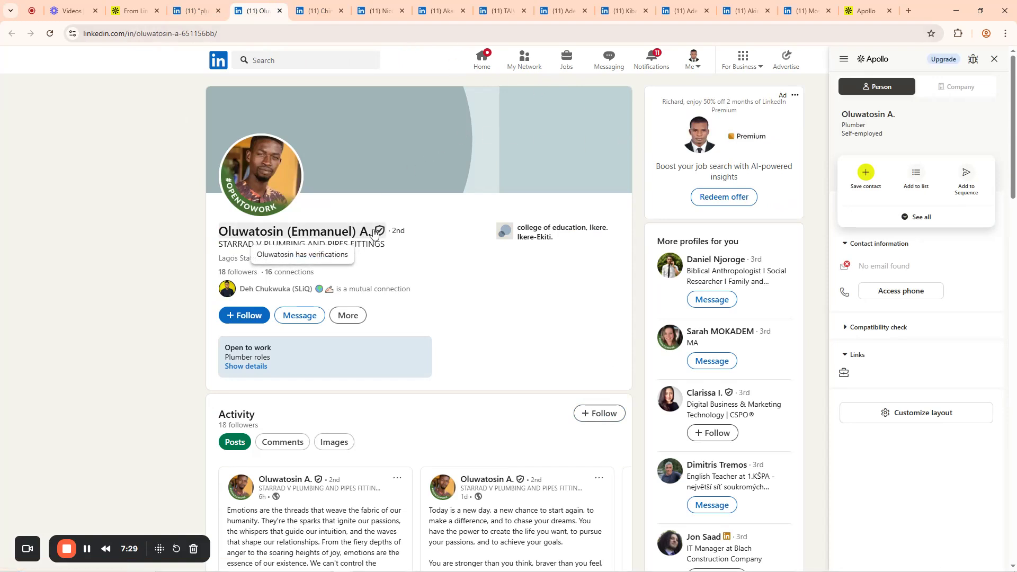
{"action": "left_click", "coordinate": [412, 221]}
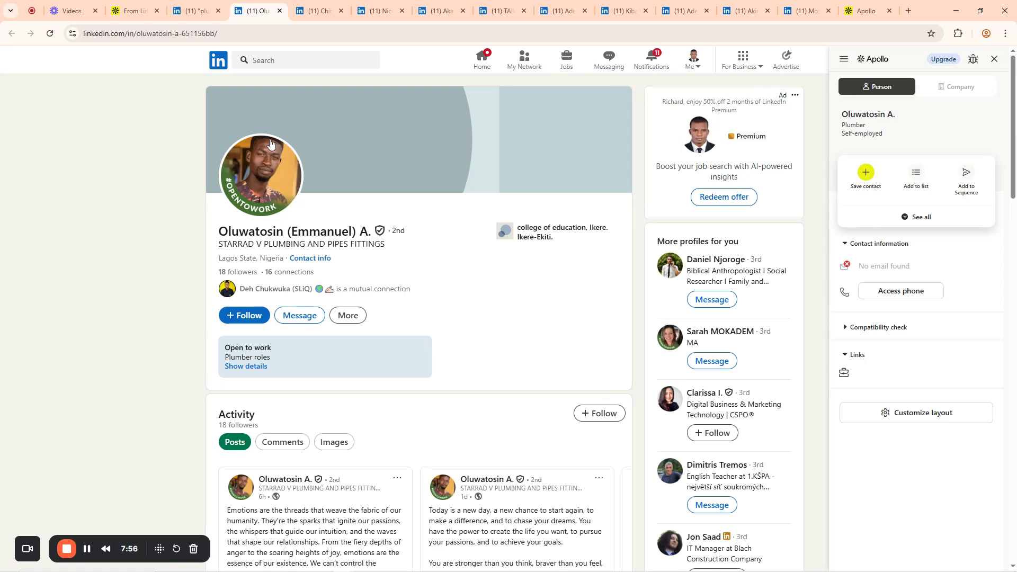
Close the first profile and request the second profile's phone number through Apollo.
{"action": "left_click", "coordinate": [281, 11]}
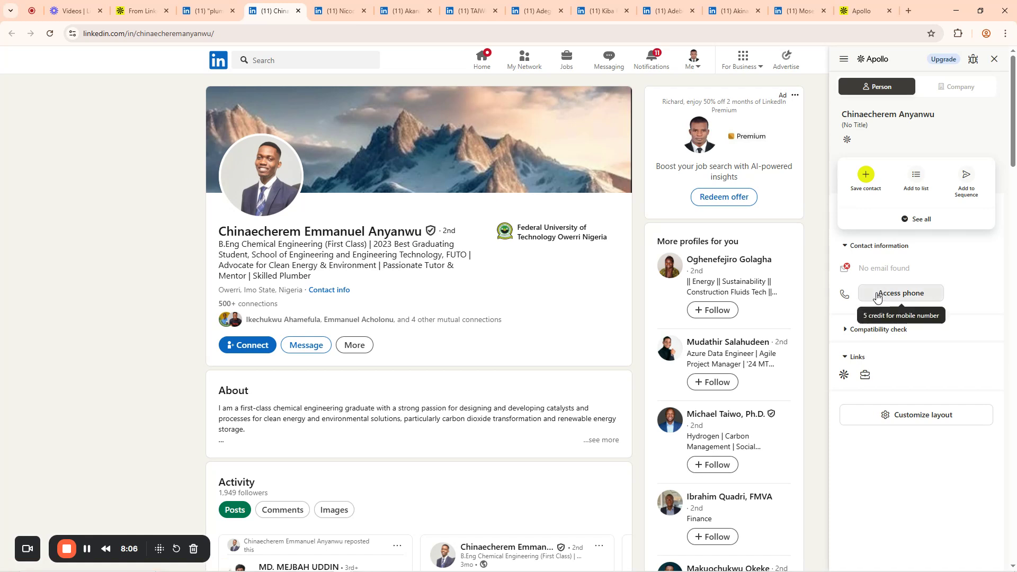
{"action": "left_click", "coordinate": [845, 250]}
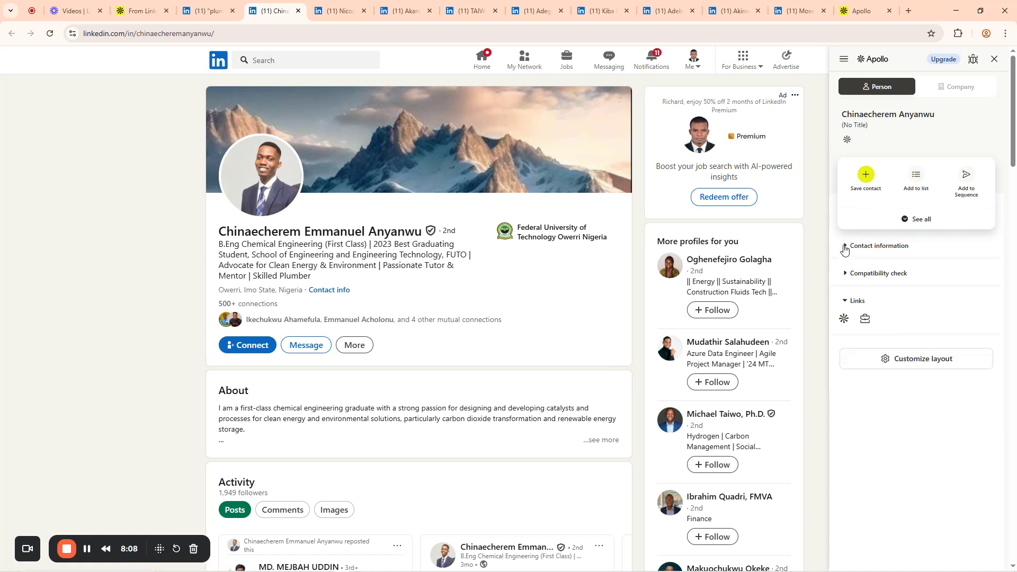
{"action": "left_click", "coordinate": [846, 248]}
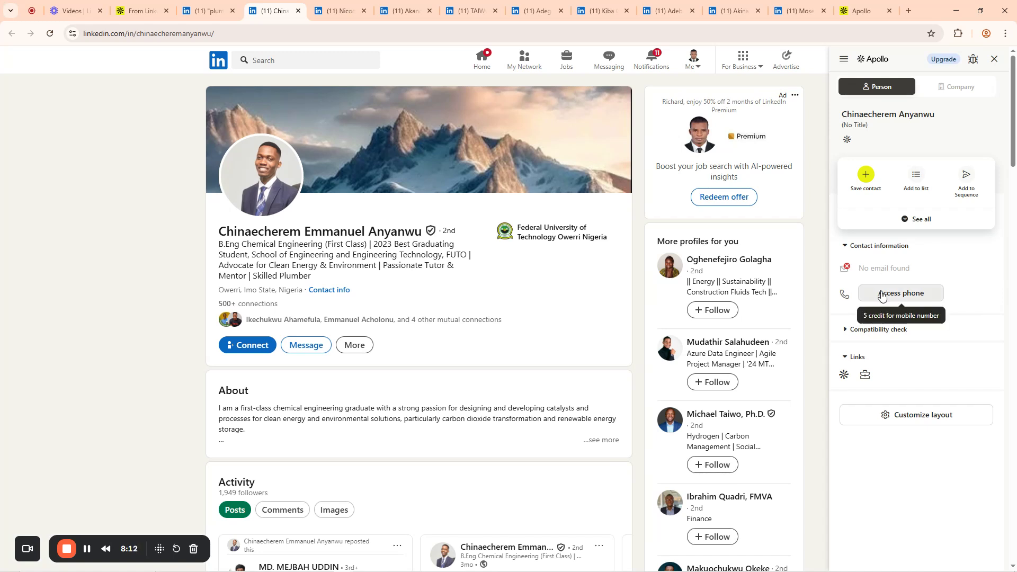
{"action": "left_click", "coordinate": [884, 300]}
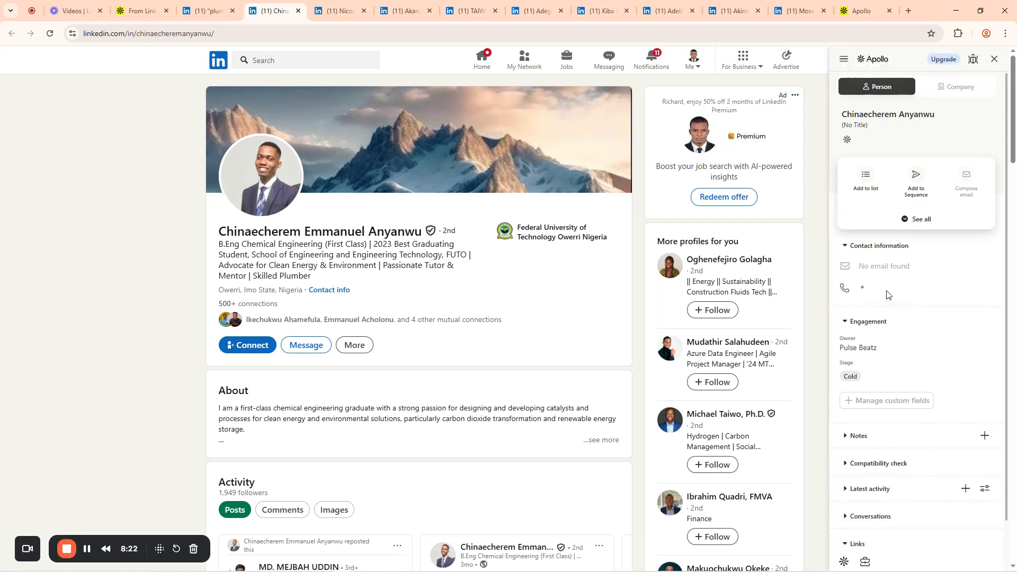
Close the second, third and fourth profiles and request the phone number of the Master Plumber at Sunny Tee Plumbing Services.
{"action": "left_click", "coordinate": [298, 11]}
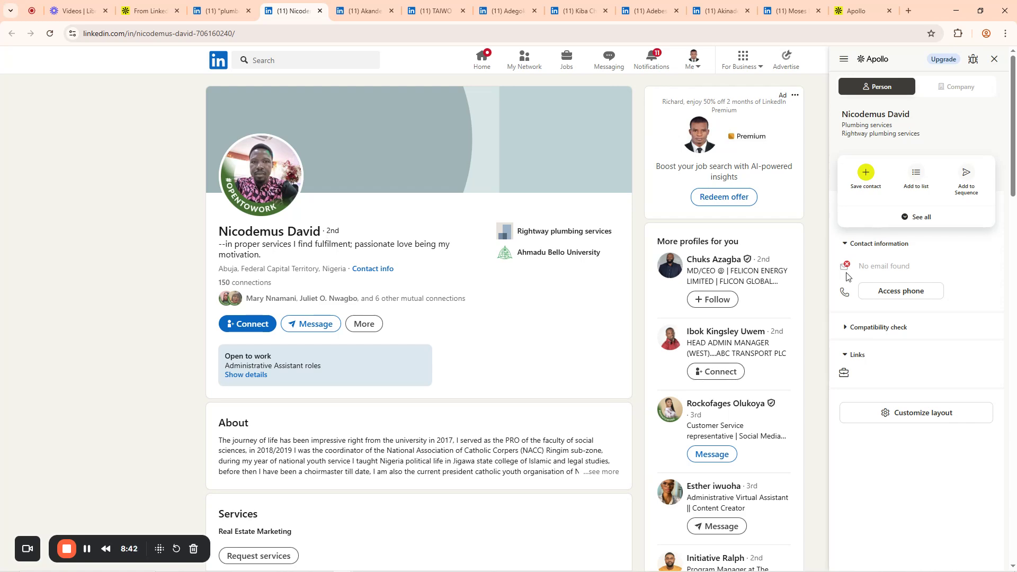
{"action": "left_click", "coordinate": [320, 11]}
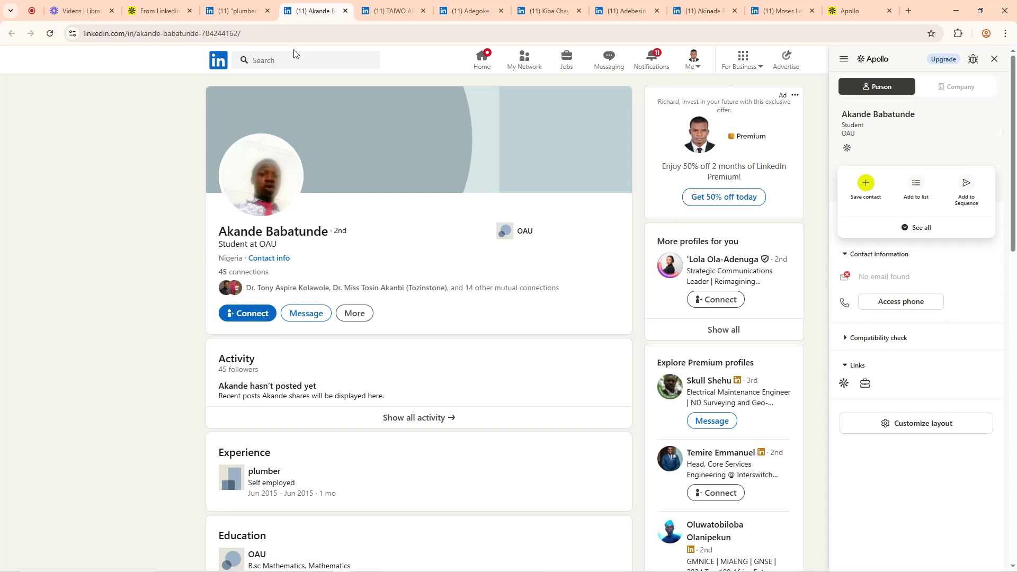
{"action": "left_click", "coordinate": [346, 10]}
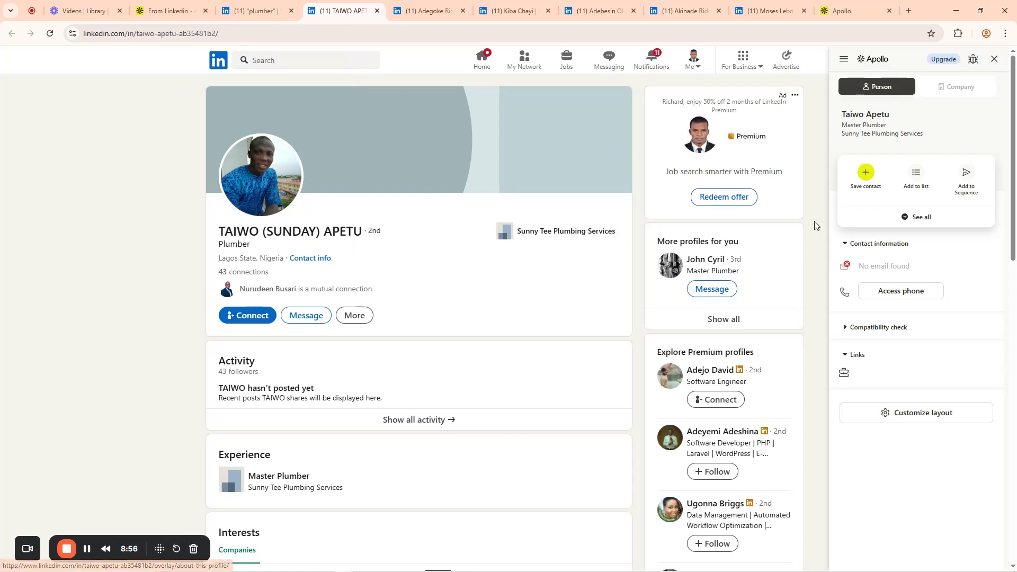
{"action": "left_click", "coordinate": [870, 291]}
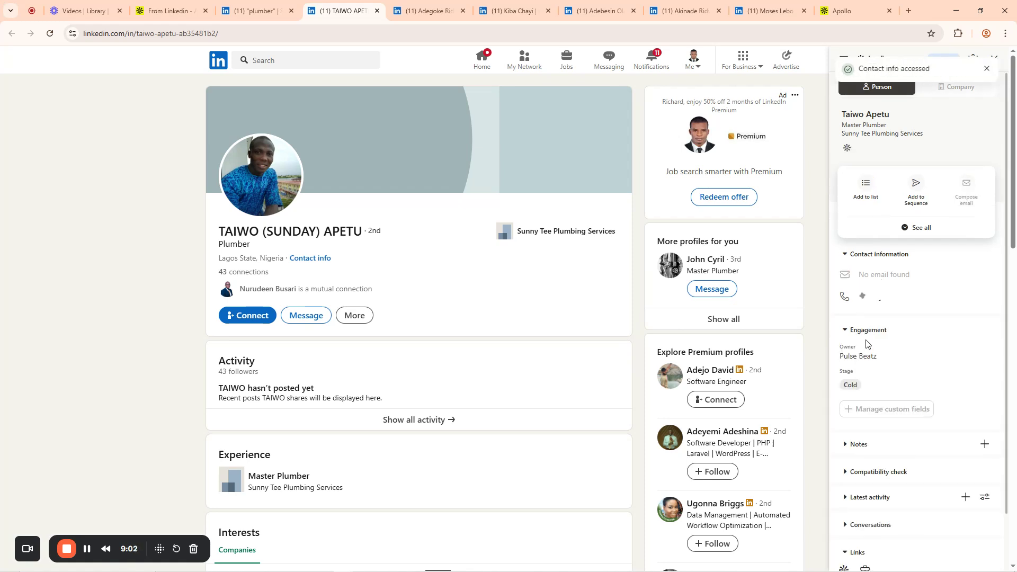
Close the fifth and sixth profiles and add the seventh profile's plumber to the "From Linkedin" list.
{"action": "left_click", "coordinate": [378, 11]}
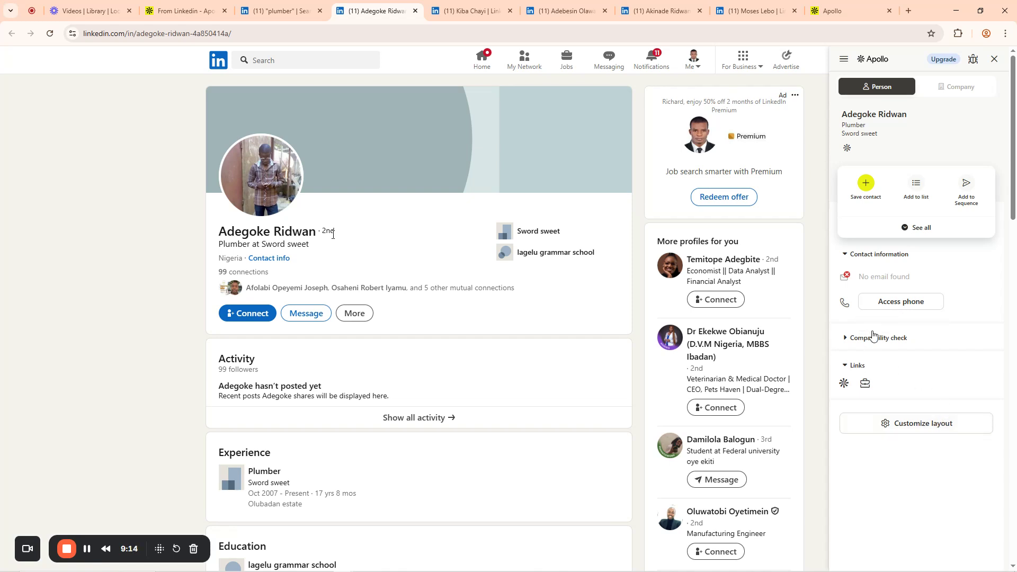
{"action": "left_click", "coordinate": [415, 10]}
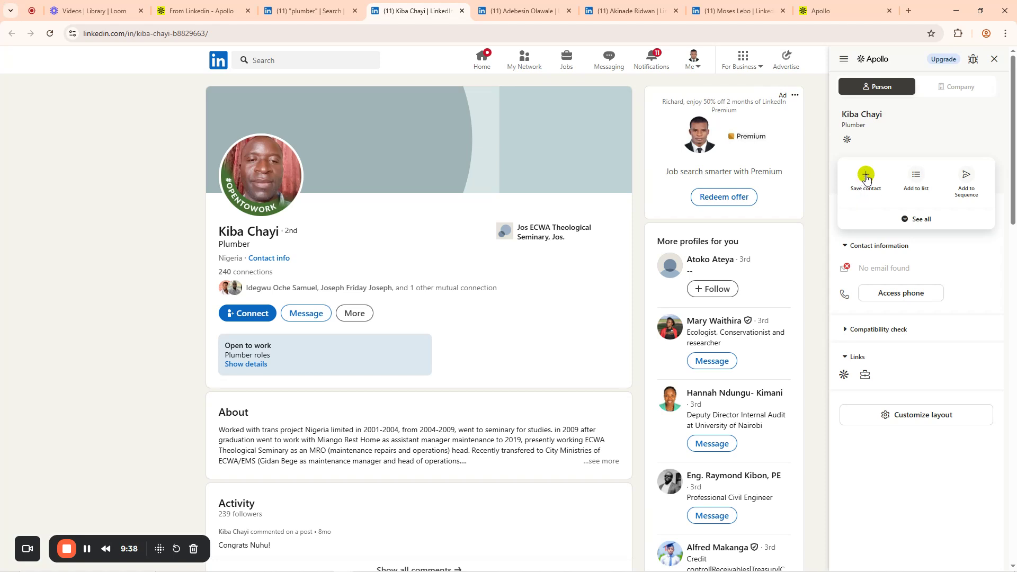
{"action": "left_click", "coordinate": [916, 177]}
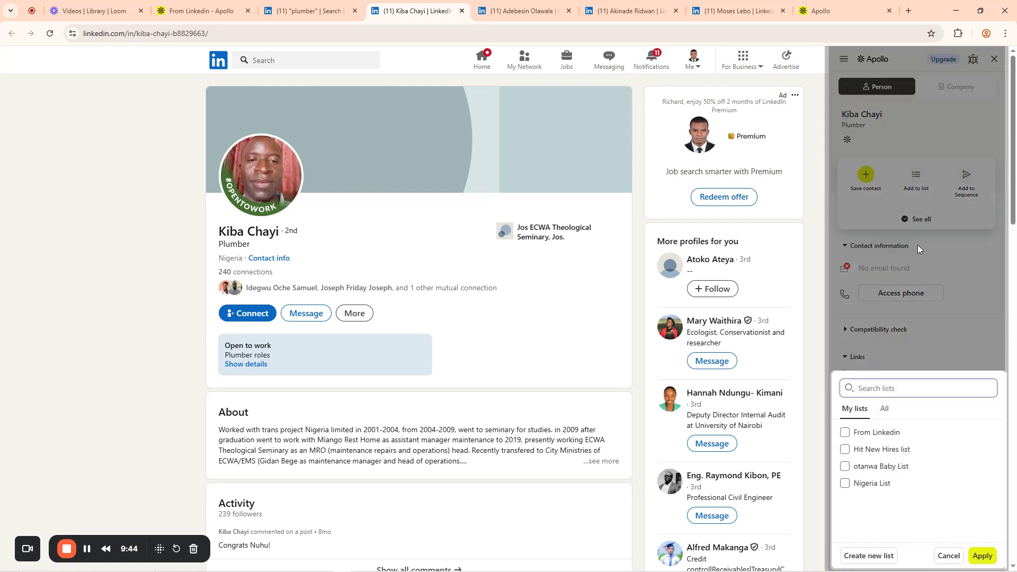
{"action": "left_click", "coordinate": [862, 441]}
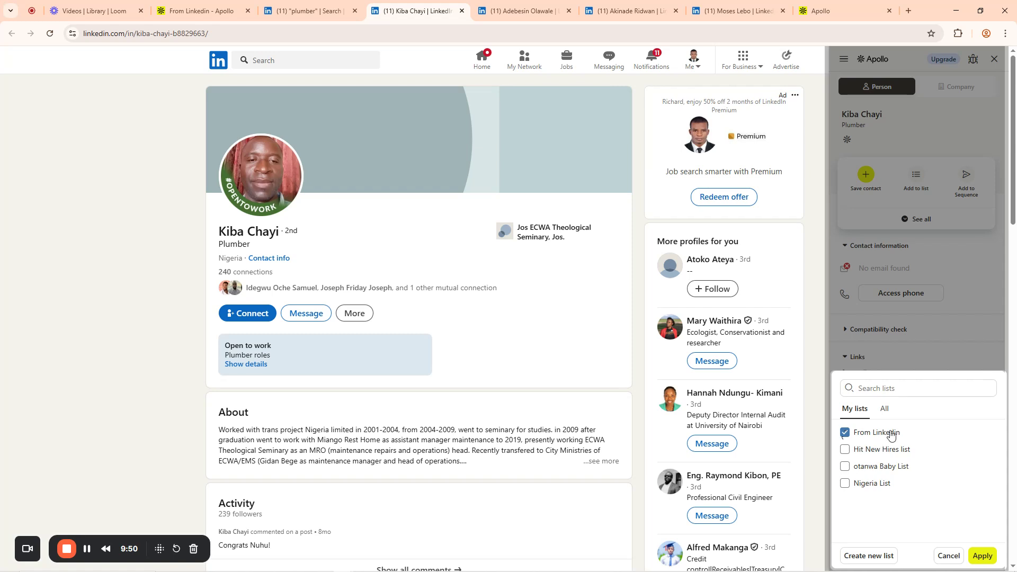
{"action": "left_click", "coordinate": [982, 556]}
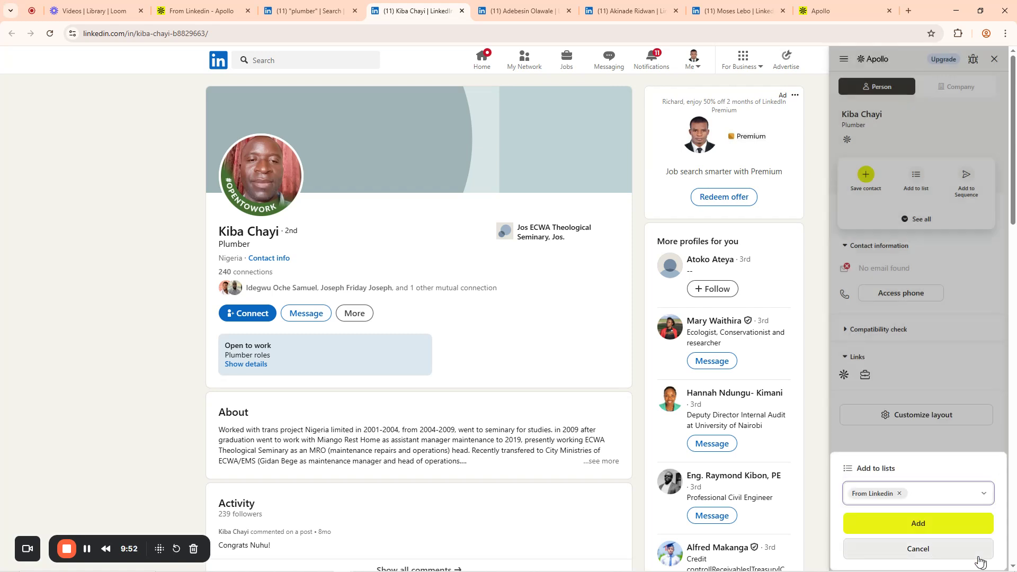
{"action": "left_click", "coordinate": [920, 526]}
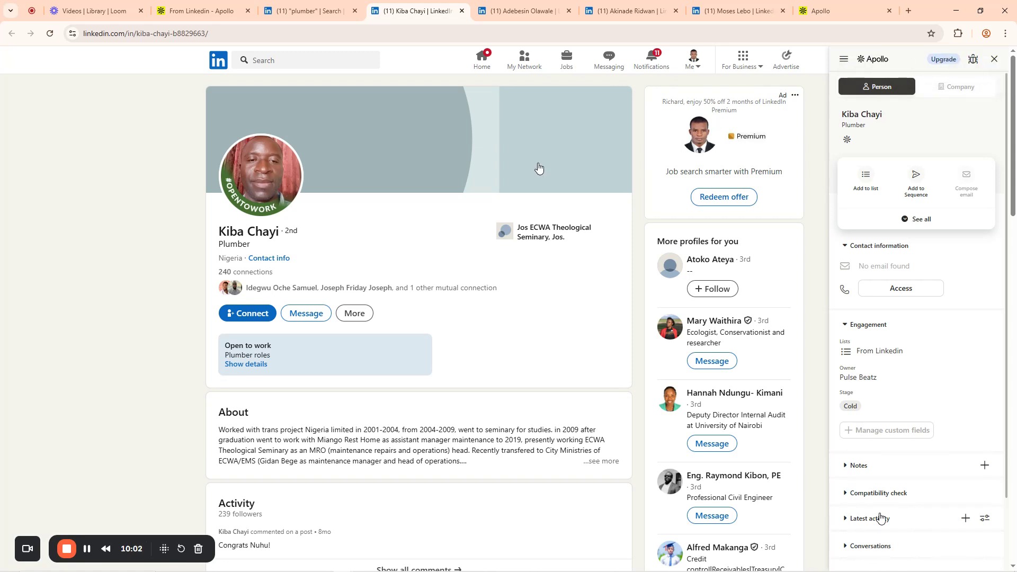
Close the seventh profile, add the eighth profile's Plumbing Supervisor to the "From Linkedin" list, and reload that list in Apollo.
{"action": "left_click", "coordinate": [461, 11]}
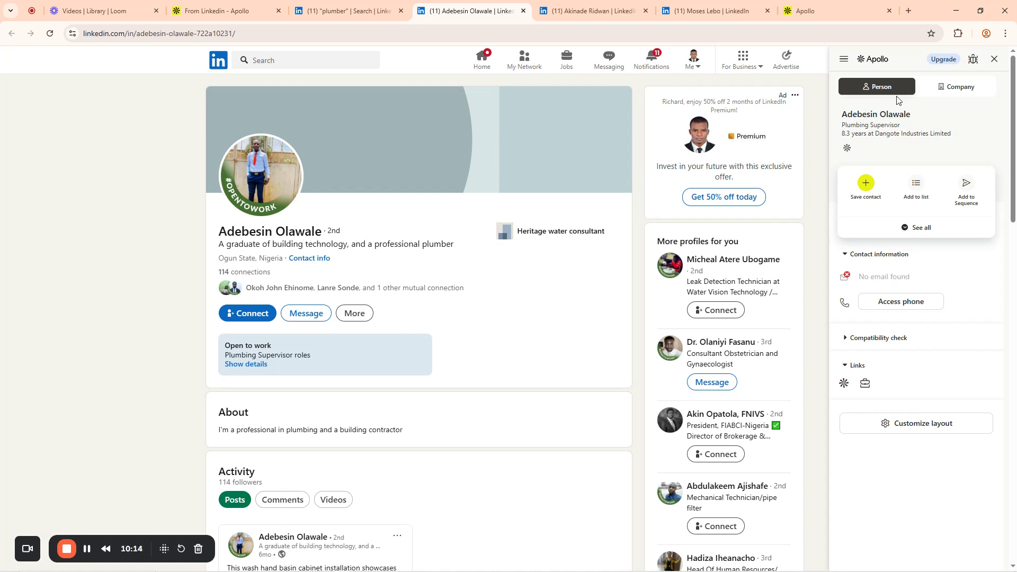
{"action": "left_click", "coordinate": [915, 188]}
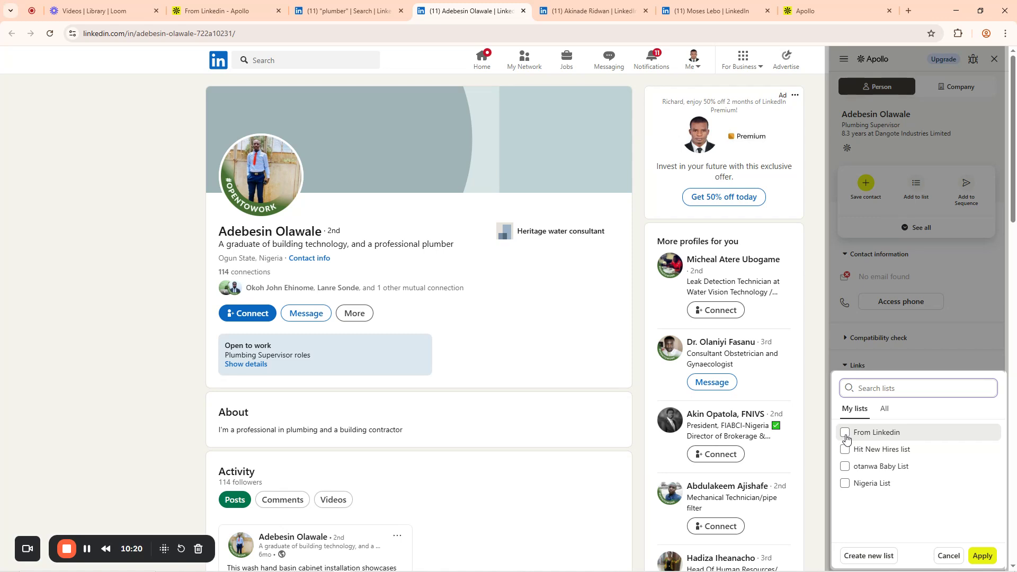
{"action": "left_click", "coordinate": [845, 433]}
{"action": "left_click", "coordinate": [983, 555]}
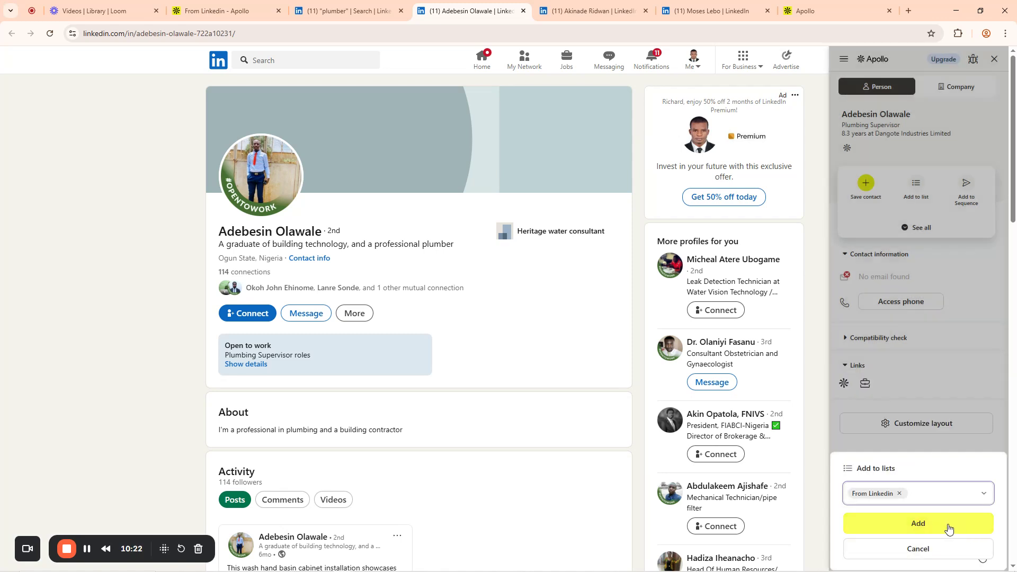
{"action": "left_click", "coordinate": [925, 523]}
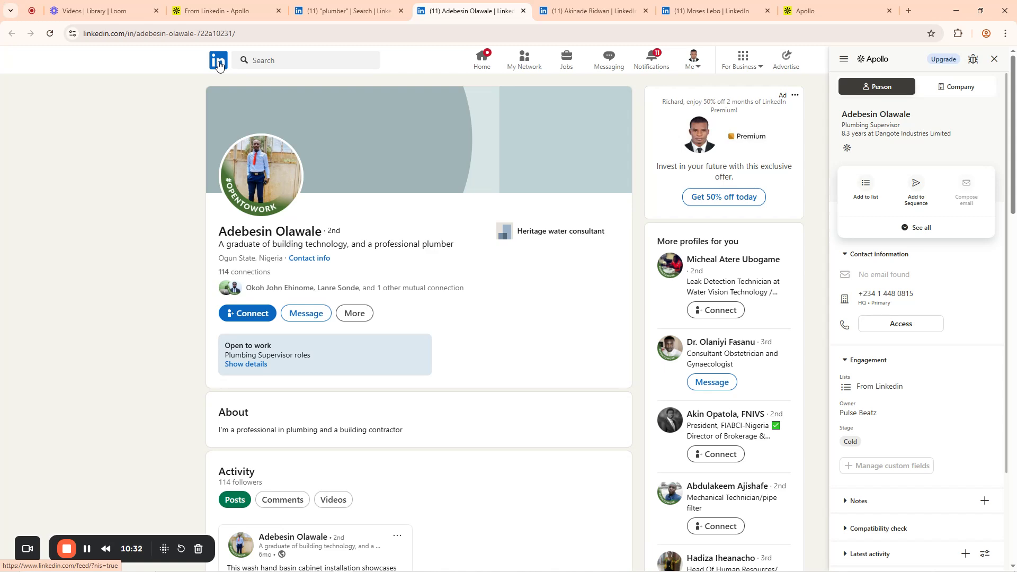
{"action": "left_click", "coordinate": [228, 9]}
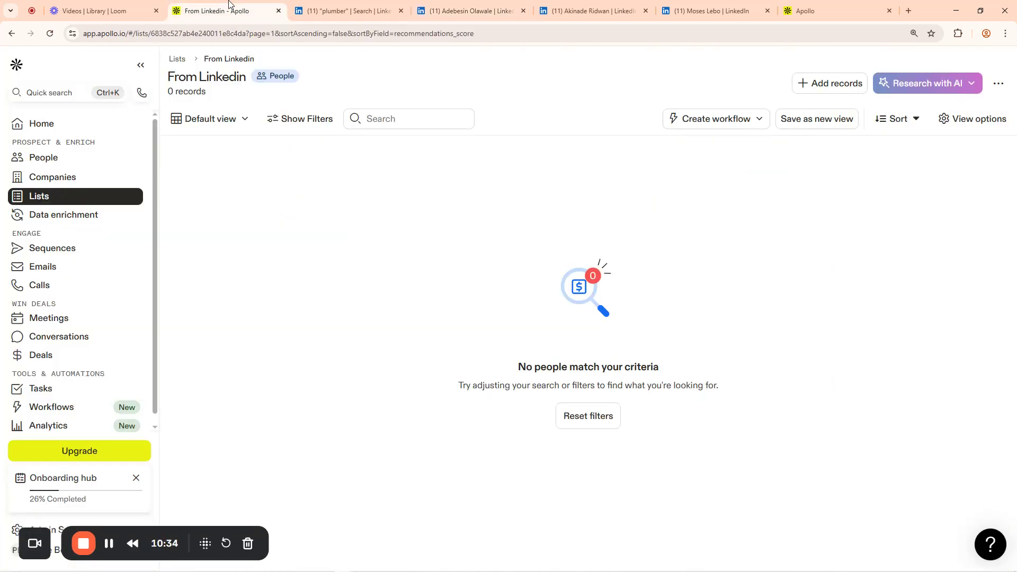
{"action": "key", "text": "F5"}
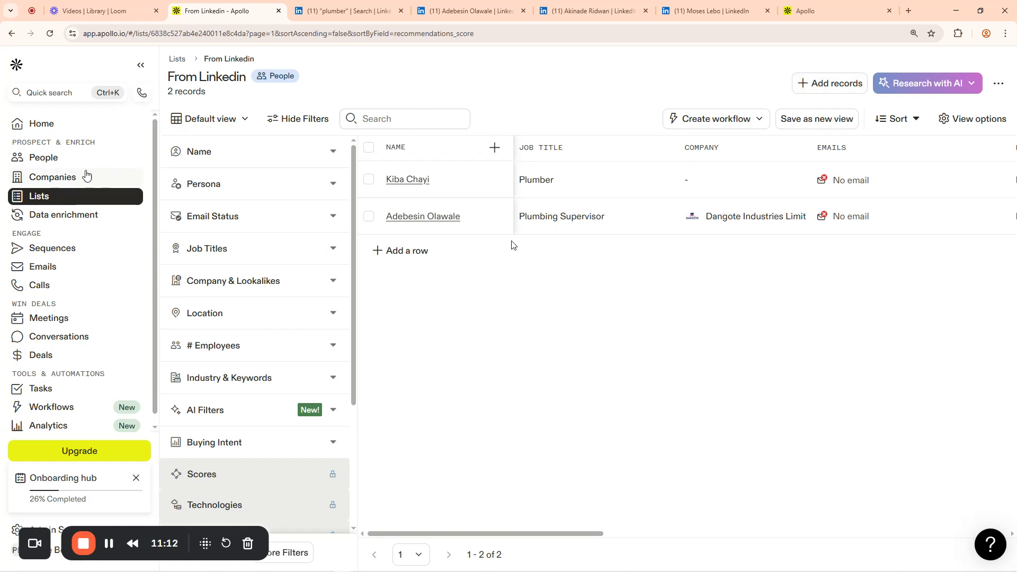
Create a new people list named "Digital Witch Students" in Apollo.
{"action": "left_click", "coordinate": [37, 197]}
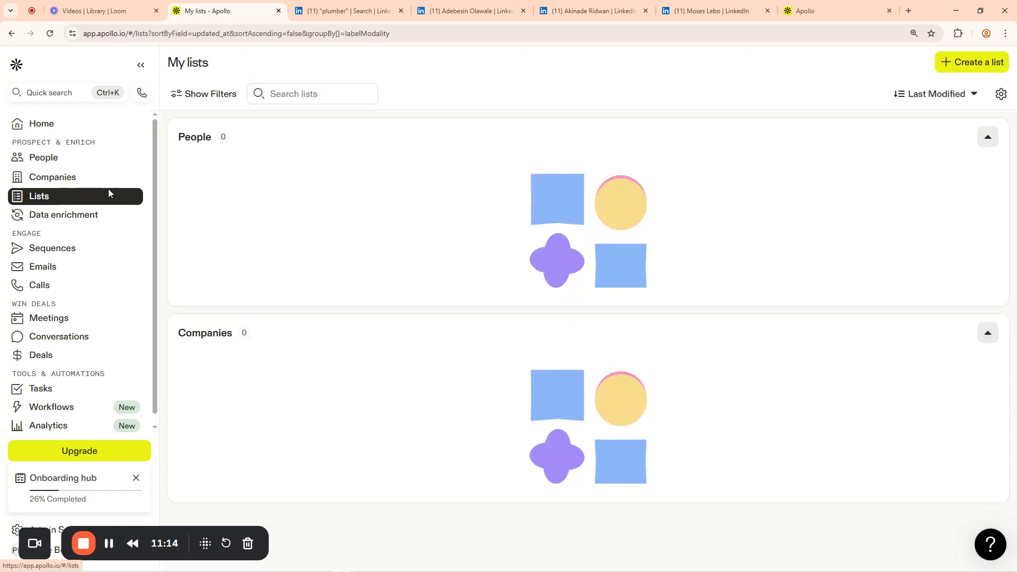
{"action": "left_click", "coordinate": [971, 63]}
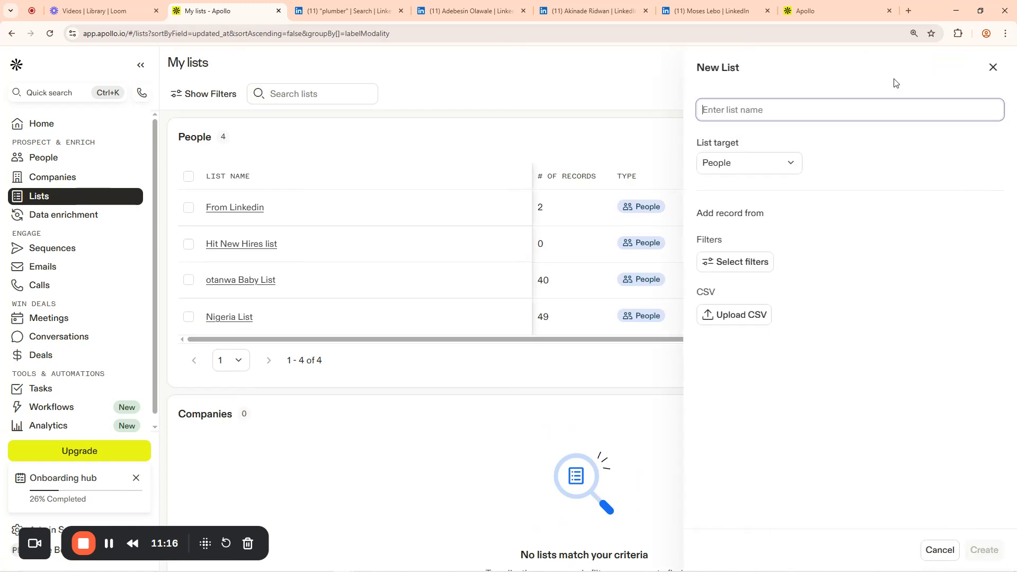
{"action": "type", "text": "Di"}
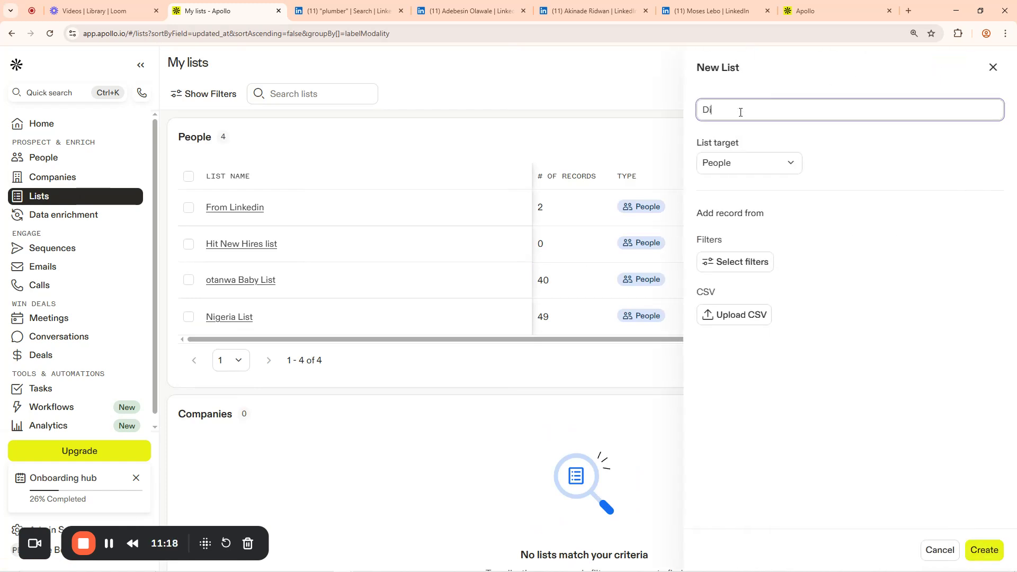
{"action": "type", "text": "gital Witch Student"}
{"action": "left_click", "coordinate": [731, 150]}
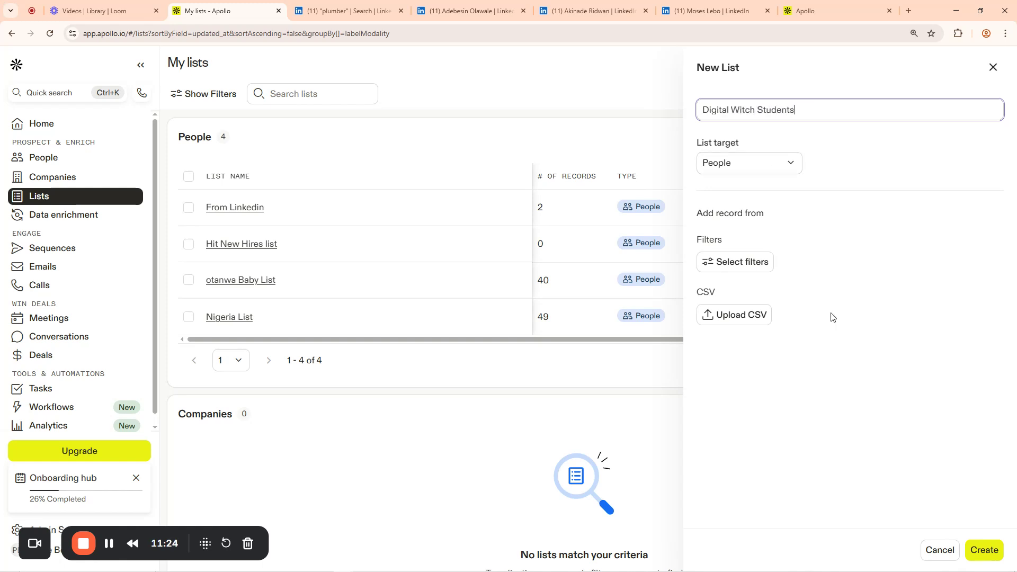
{"action": "left_click", "coordinate": [986, 550]}
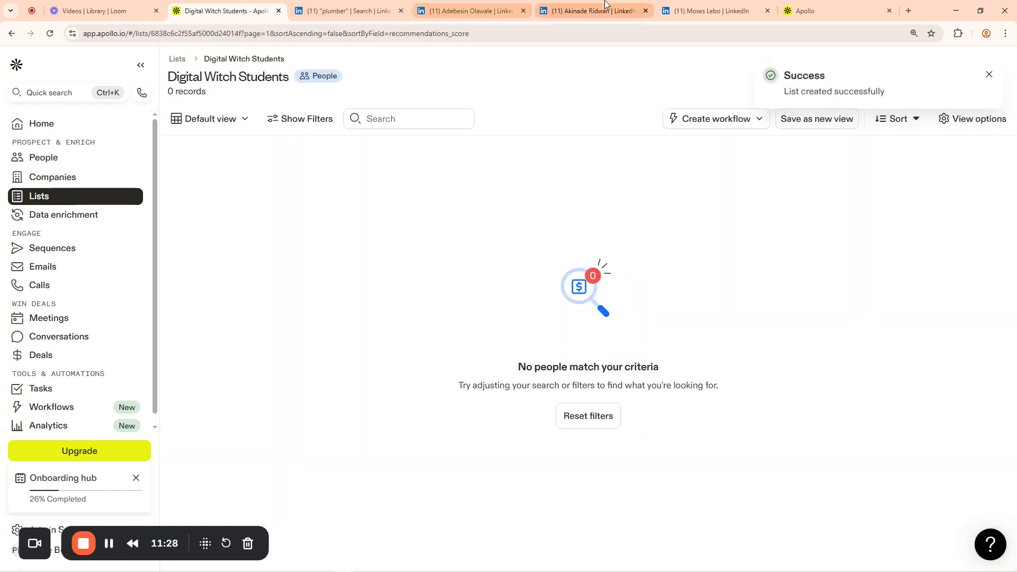
Return LinkedIn to the home feed and close the remaining plumber profiles and the Apollo extension onboarding page.
{"action": "left_click", "coordinate": [334, 11]}
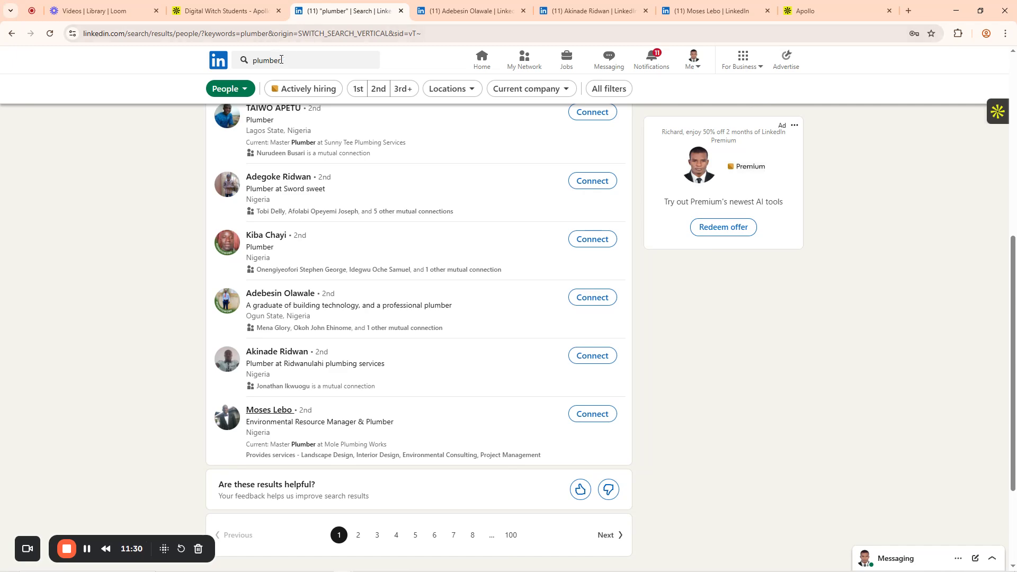
{"action": "left_click", "coordinate": [217, 61]}
{"action": "left_click", "coordinate": [466, 10]}
{"action": "left_click", "coordinate": [523, 11]}
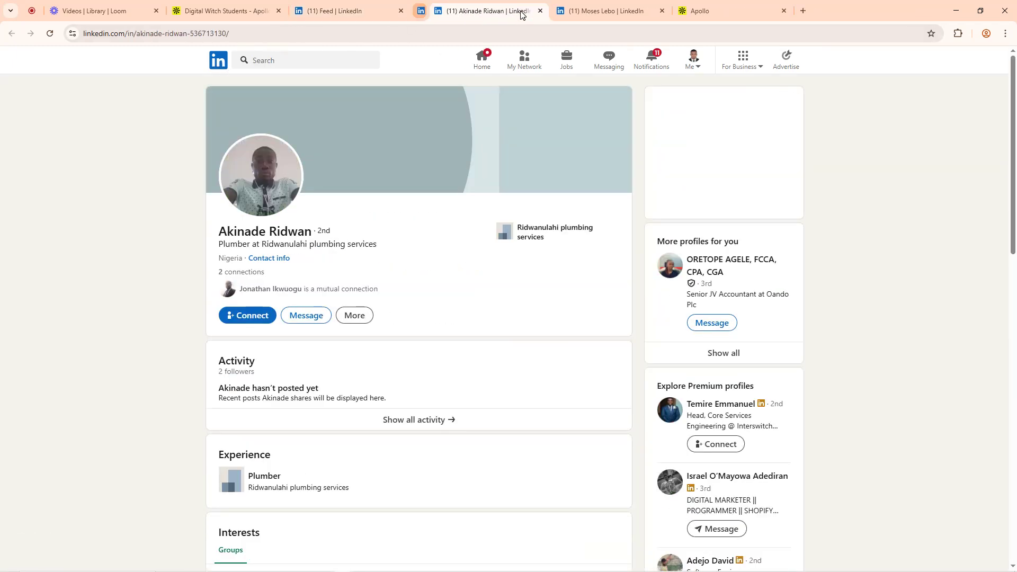
{"action": "left_click", "coordinate": [523, 12]}
{"action": "left_click", "coordinate": [523, 12]}
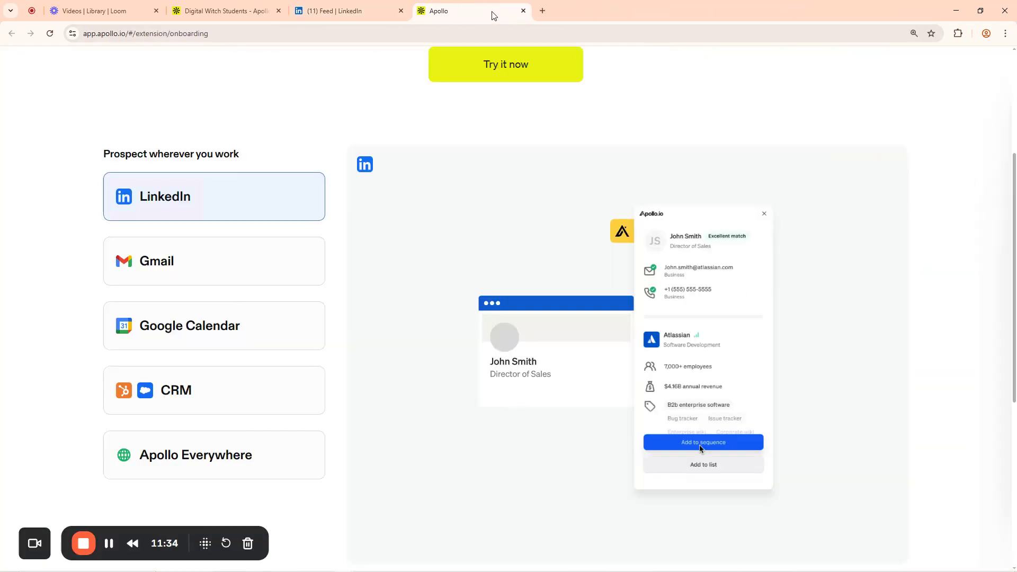
{"action": "left_click", "coordinate": [523, 11]}
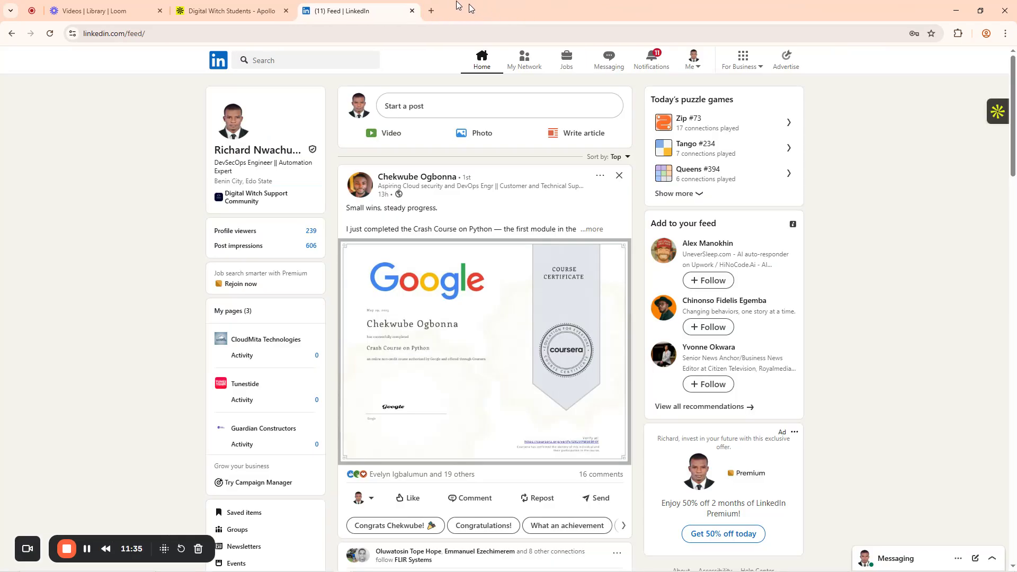
{"action": "left_click", "coordinate": [229, 72]}
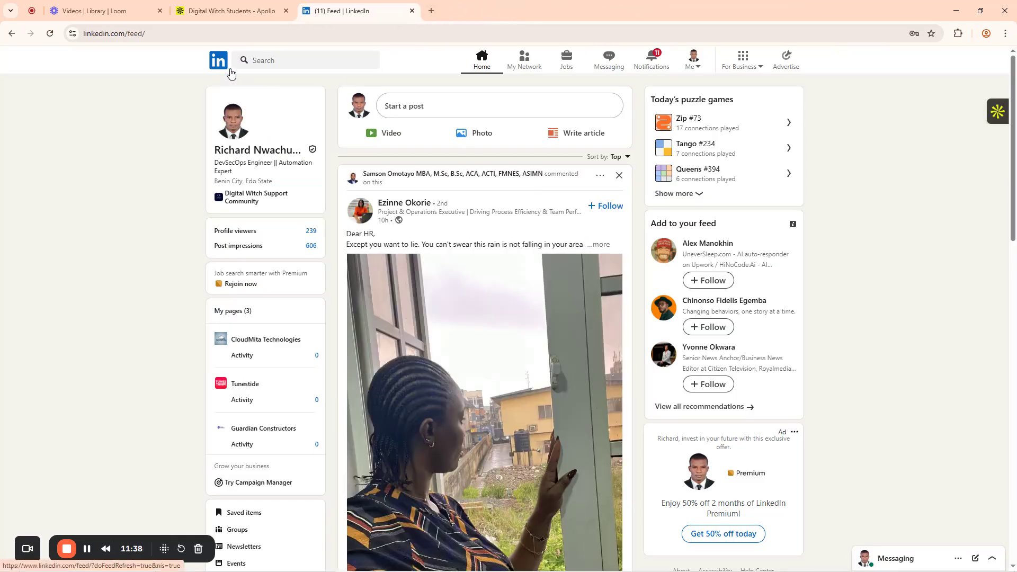
{"action": "left_click", "coordinate": [435, 108]}
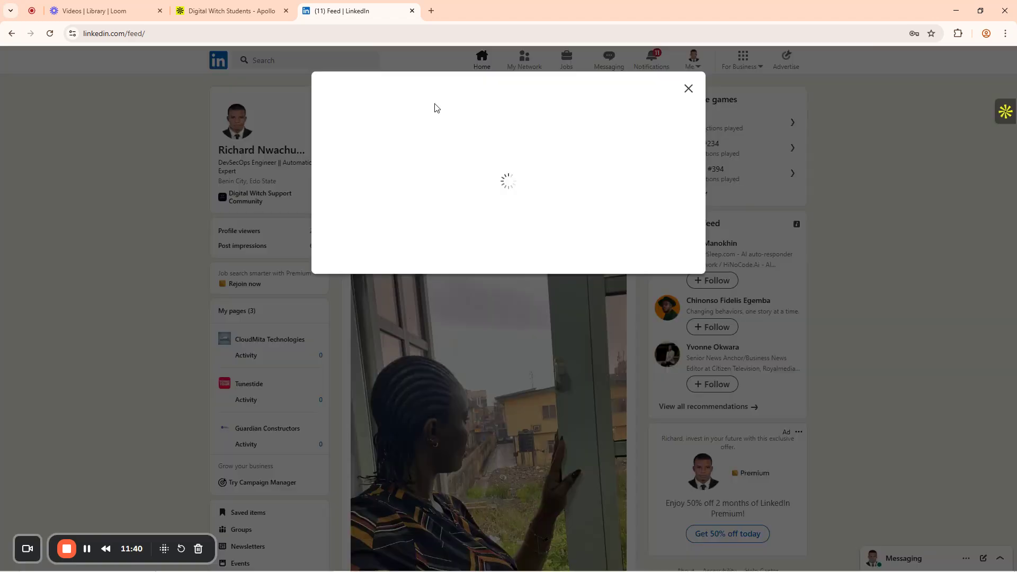
{"action": "left_click", "coordinate": [689, 89]}
Search LinkedIn for "digital witch".
{"action": "left_click", "coordinate": [338, 62]}
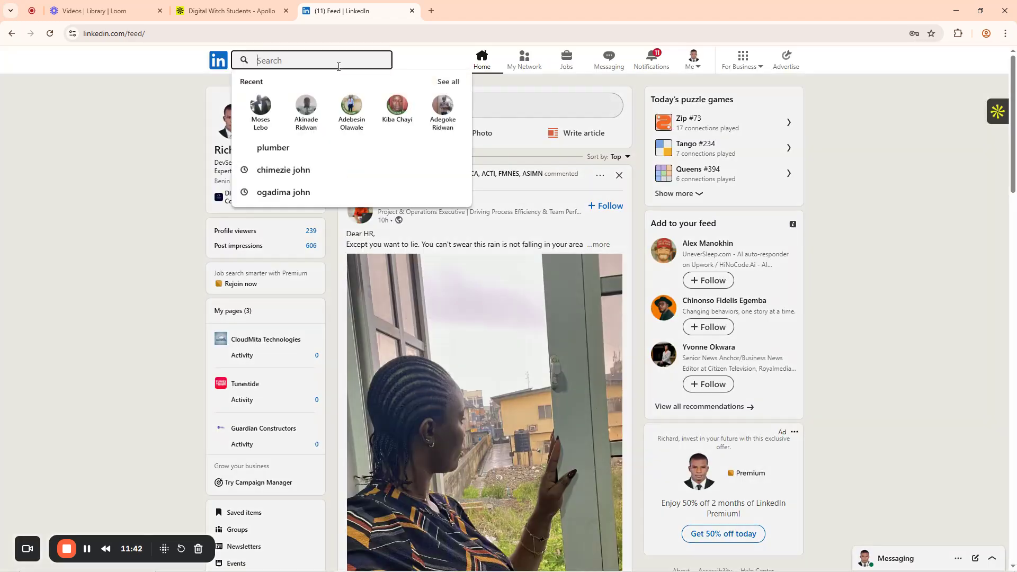
{"action": "type", "text": "d"}
{"action": "key", "text": "BackSpace"}
{"action": "type", "text": "d"}
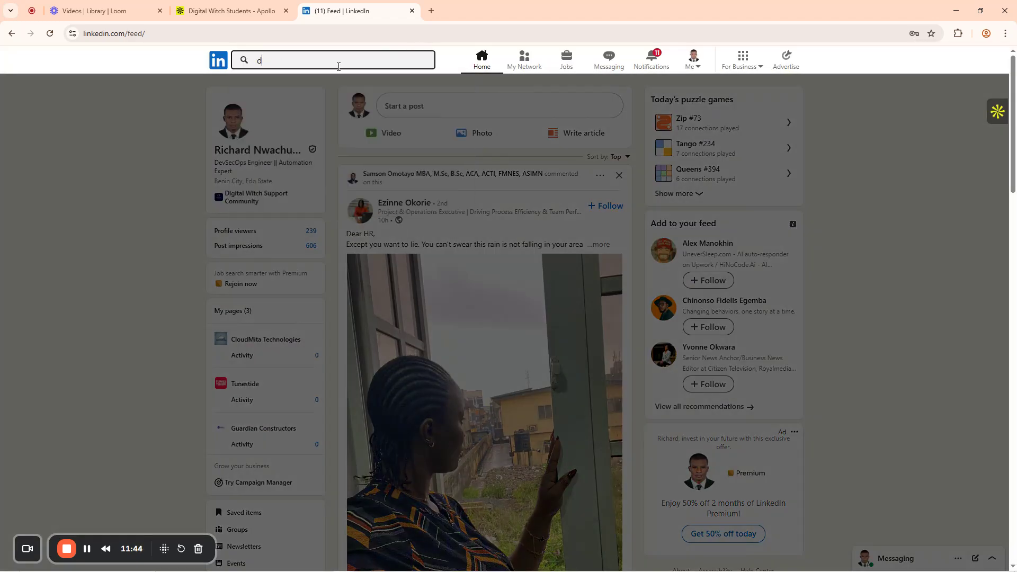
{"action": "type", "text": "igital witch\\"}
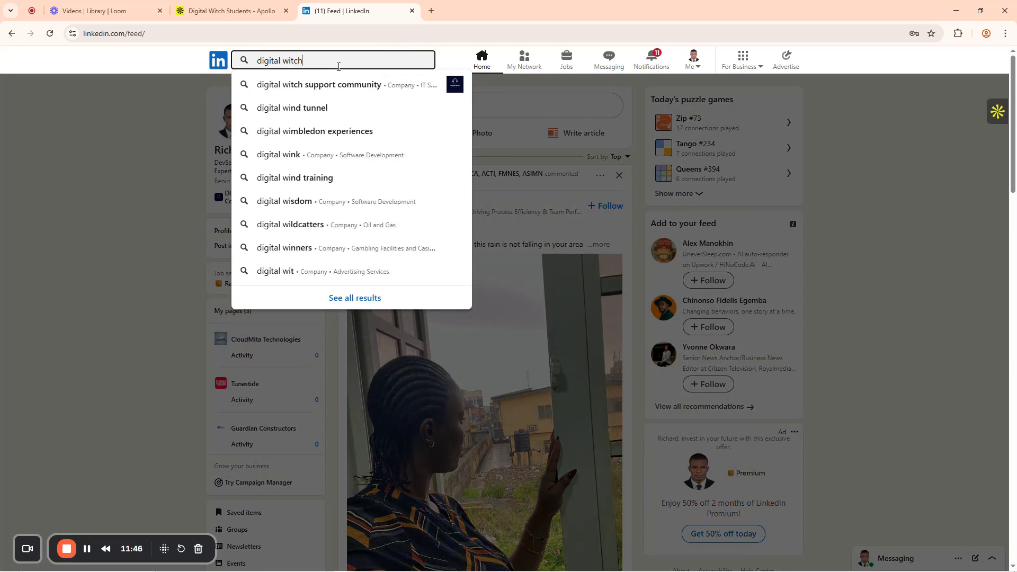
{"action": "key", "text": "Return"}
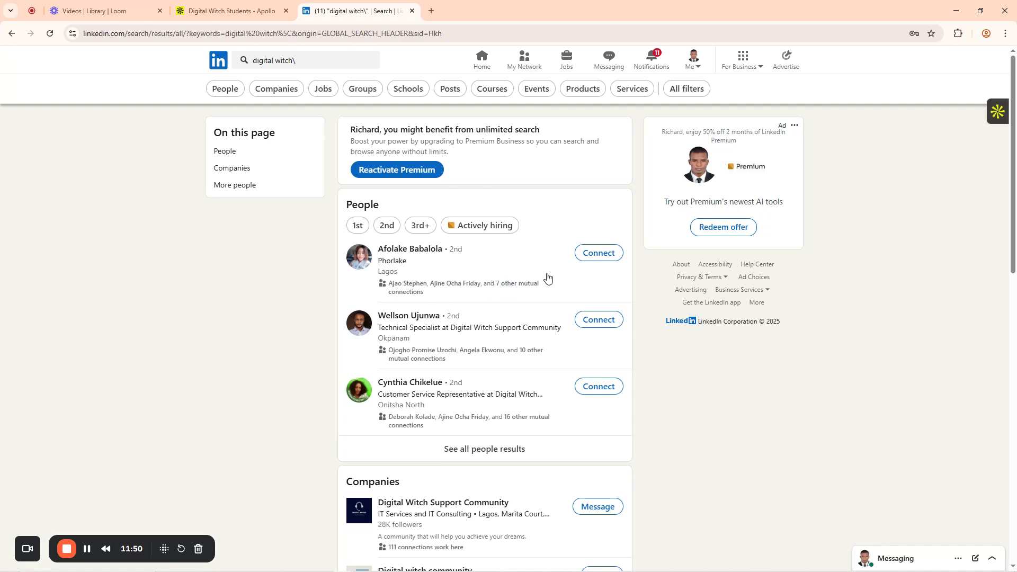
Open five neighbouring result profiles in new tabs, from the Port-Harcourt virtual assistant up to the Port Harcourt IT Support Specialist.
{"action": "scroll", "coordinate": [547, 278], "scroll_direction": "down", "scroll_amount": 5}
{"action": "scroll", "coordinate": [530, 286], "scroll_direction": "down", "scroll_amount": 7}
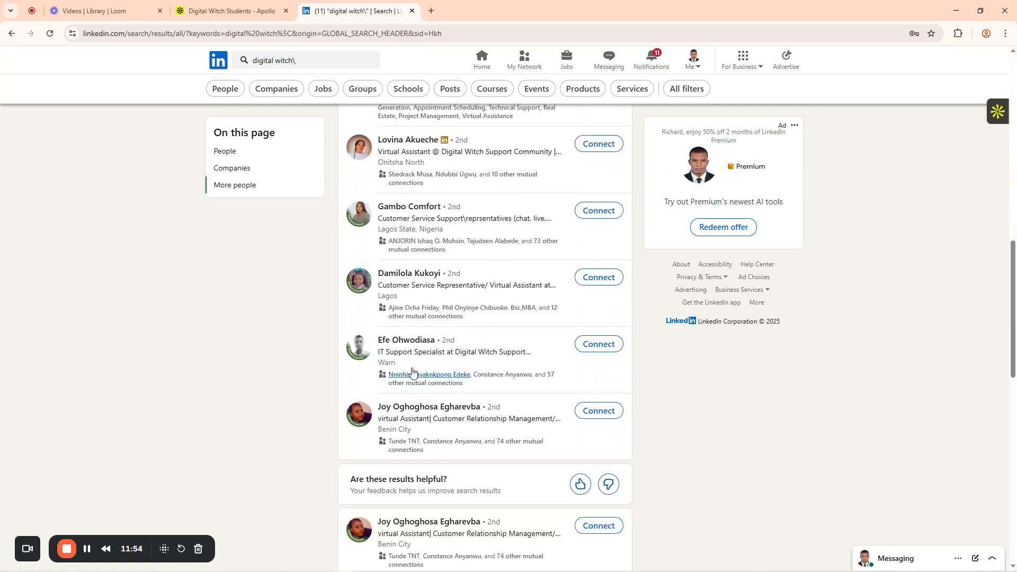
{"action": "scroll", "coordinate": [433, 381], "scroll_direction": "down", "scroll_amount": 8}
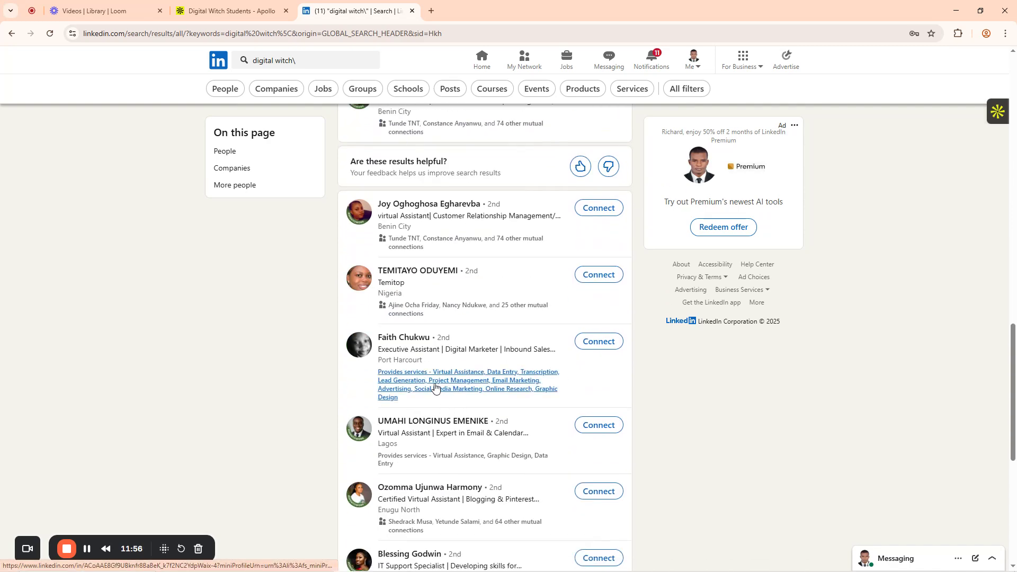
{"action": "scroll", "coordinate": [432, 379], "scroll_direction": "down", "scroll_amount": 5}
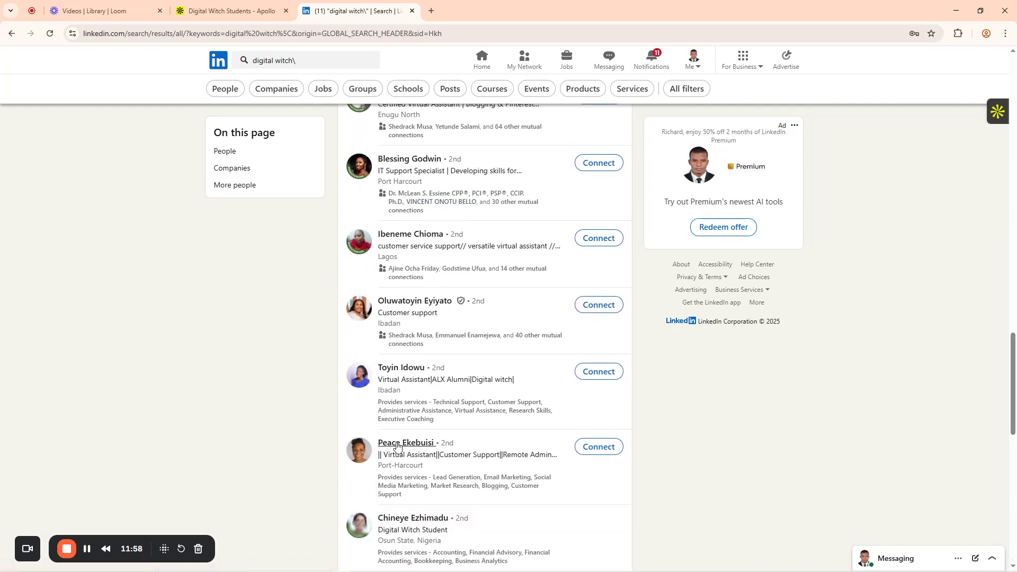
{"action": "left_click", "coordinate": [398, 447], "text": "ctrl"}
{"action": "left_click", "coordinate": [392, 369], "text": "ctrl"}
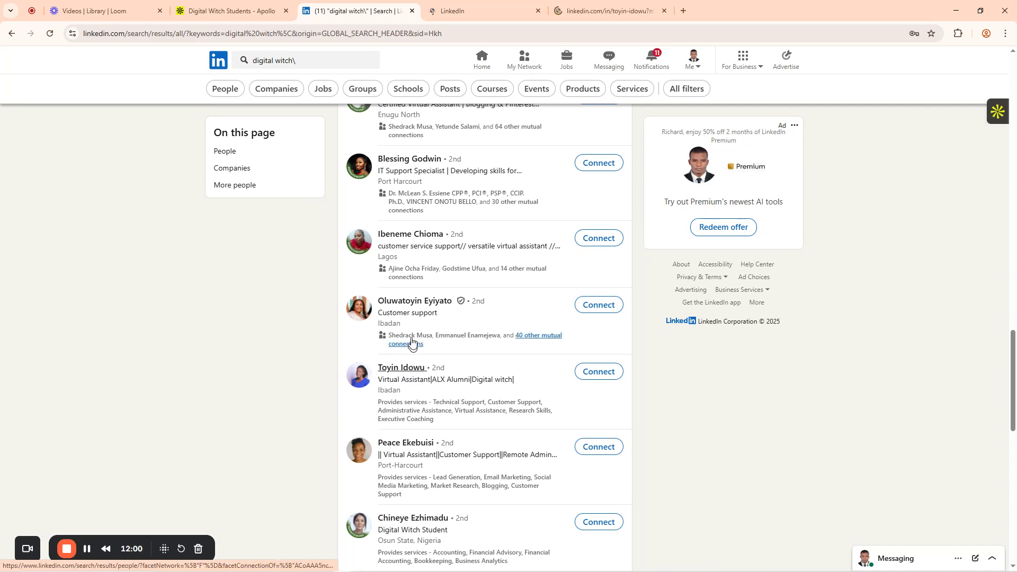
{"action": "left_click", "coordinate": [411, 301], "text": "ctrl"}
{"action": "left_click", "coordinate": [411, 234], "text": "ctrl"}
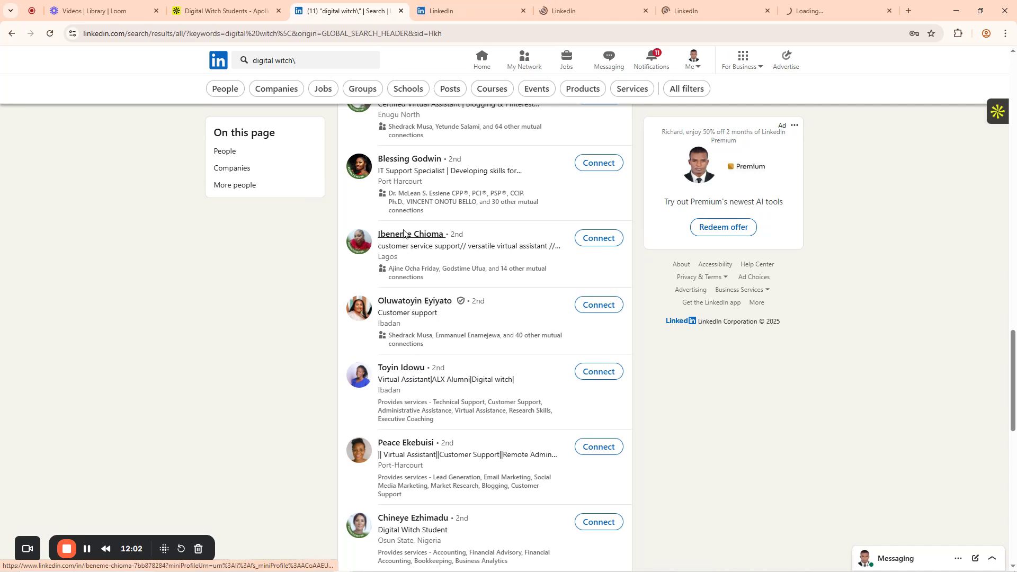
{"action": "left_click", "coordinate": [409, 159], "text": "ctrl"}
Open five more result profiles in new tabs, from the Enugu North Certified Virtual Assistant up to the Benin City virtual assistant.
{"action": "scroll", "coordinate": [403, 215], "scroll_direction": "up", "scroll_amount": 3}
{"action": "left_click", "coordinate": [410, 251], "text": "ctrl"}
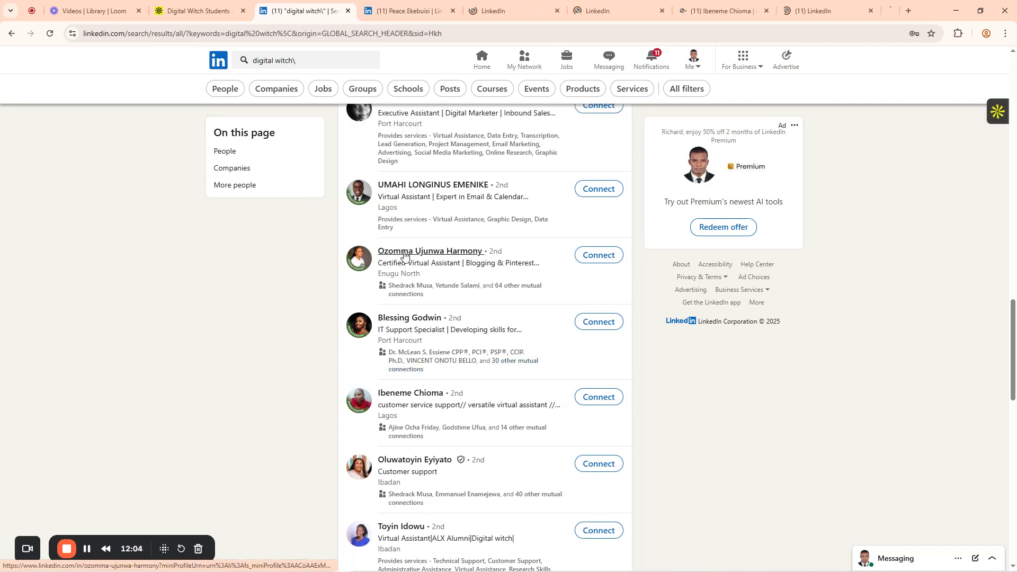
{"action": "left_click", "coordinate": [408, 185], "text": "ctrl"}
{"action": "scroll", "coordinate": [418, 264], "scroll_direction": "up", "scroll_amount": 5}
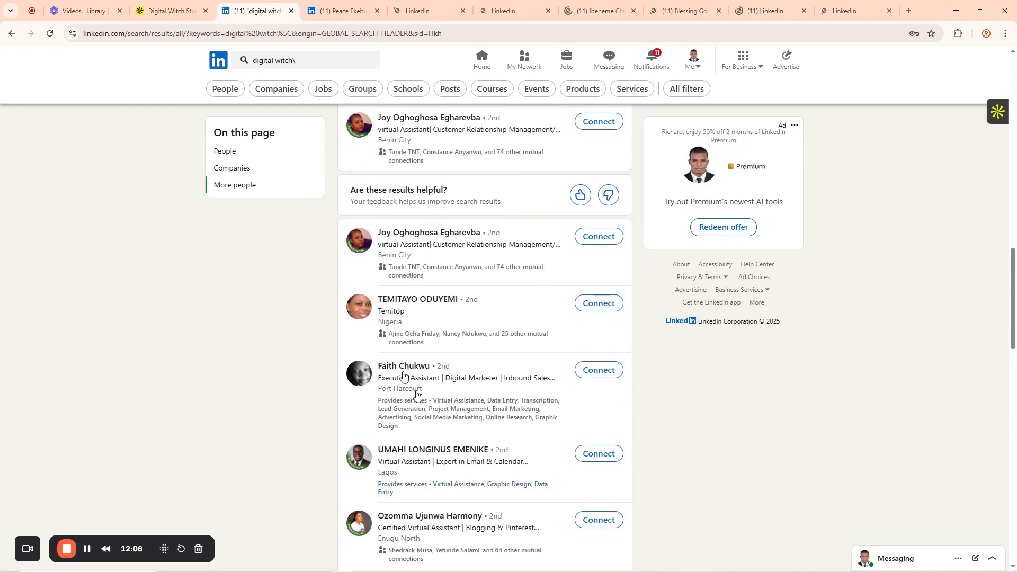
{"action": "left_click", "coordinate": [407, 367], "text": "ctrl"}
{"action": "left_click", "coordinate": [416, 299], "text": "ctrl"}
{"action": "left_click", "coordinate": [406, 233], "text": "ctrl"}
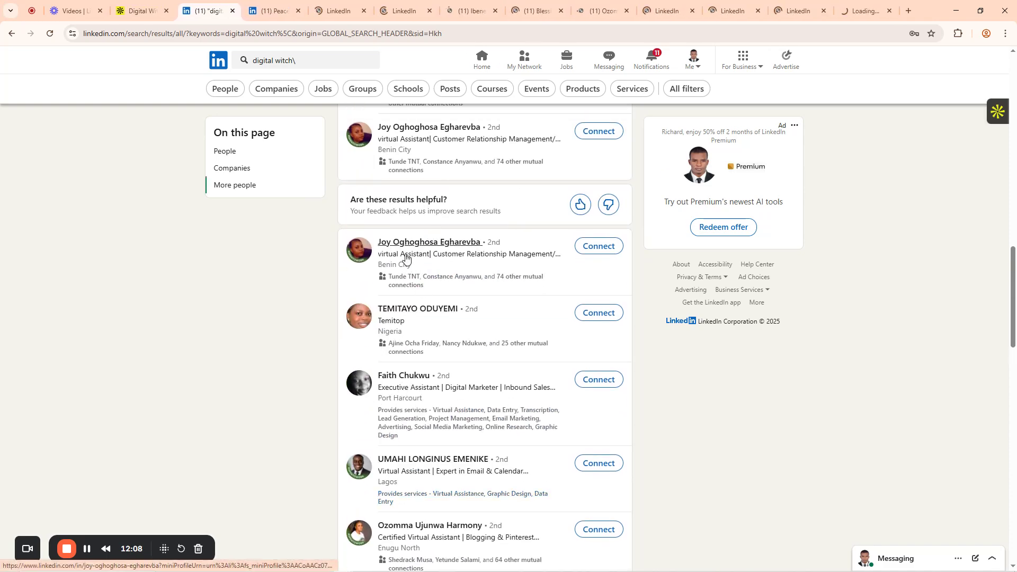
Open the first three profiles under "More people" in new tabs, starting with the Digital Witch graduate from Akwa Ibom State.
{"action": "scroll", "coordinate": [404, 285], "scroll_direction": "up", "scroll_amount": 5}
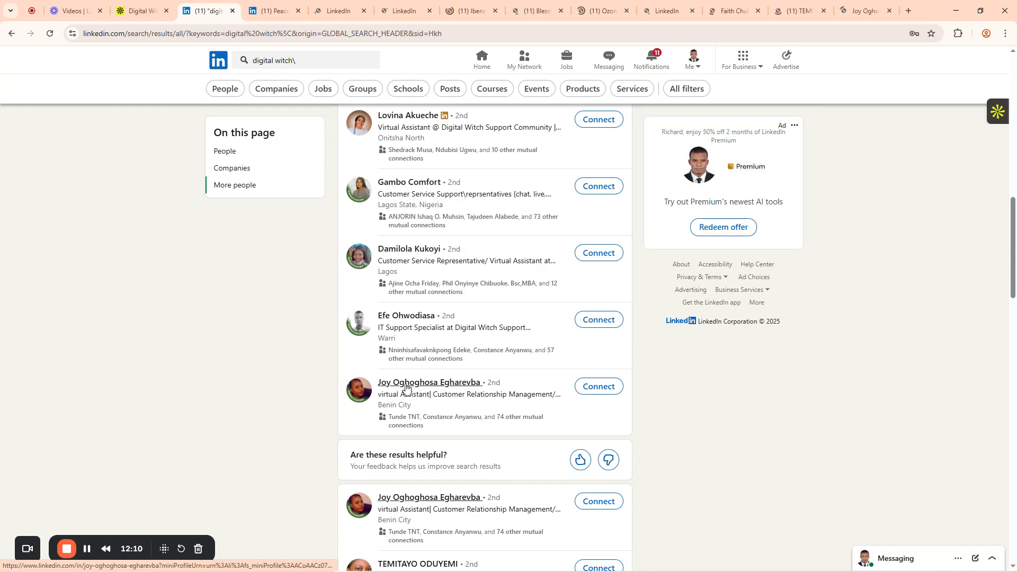
{"action": "scroll", "coordinate": [417, 419], "scroll_direction": "down", "scroll_amount": 5}
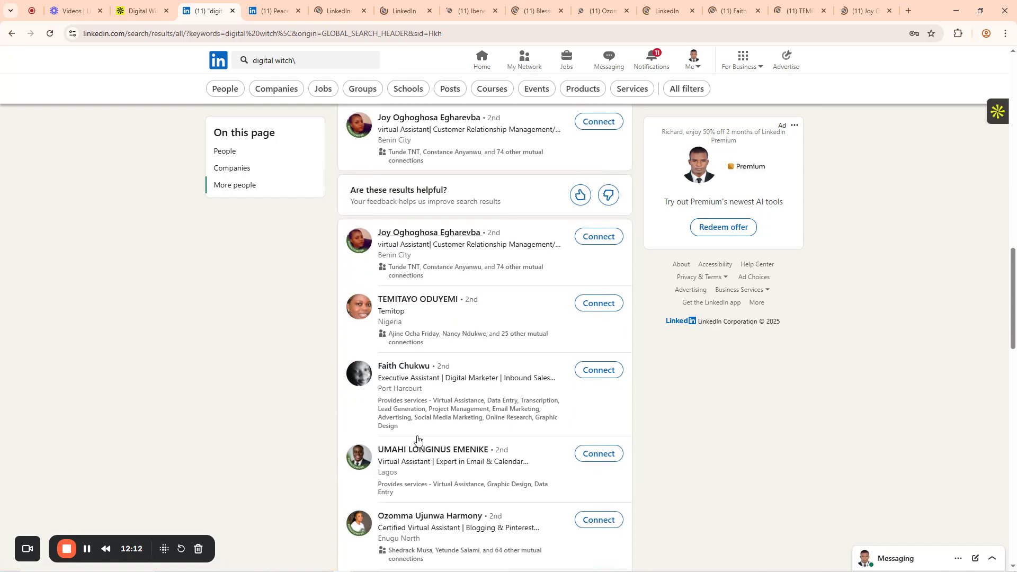
{"action": "scroll", "coordinate": [418, 440], "scroll_direction": "down", "scroll_amount": 4}
{"action": "scroll", "coordinate": [413, 414], "scroll_direction": "up", "scroll_amount": 16}
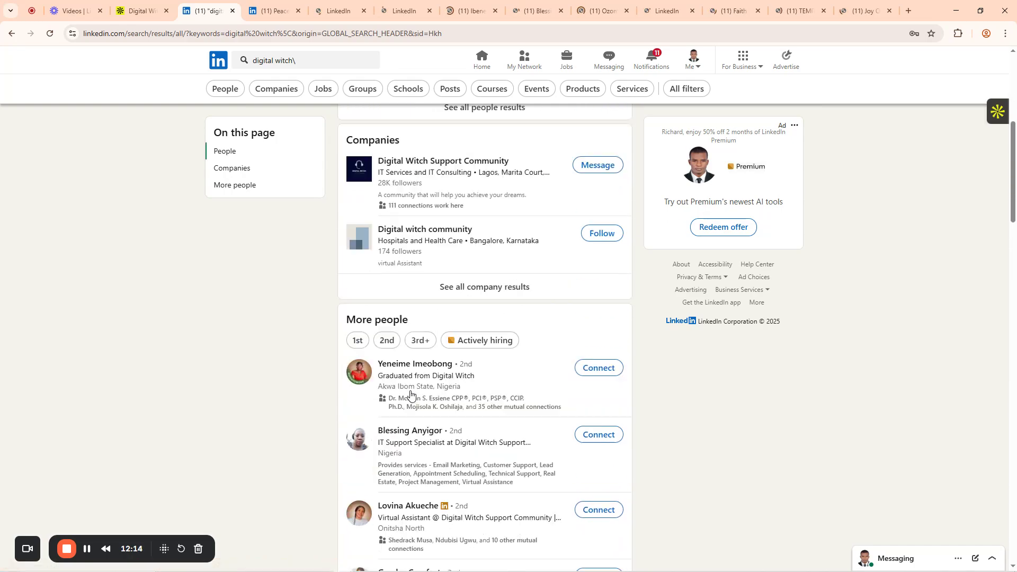
{"action": "scroll", "coordinate": [411, 394], "scroll_direction": "down", "scroll_amount": 1}
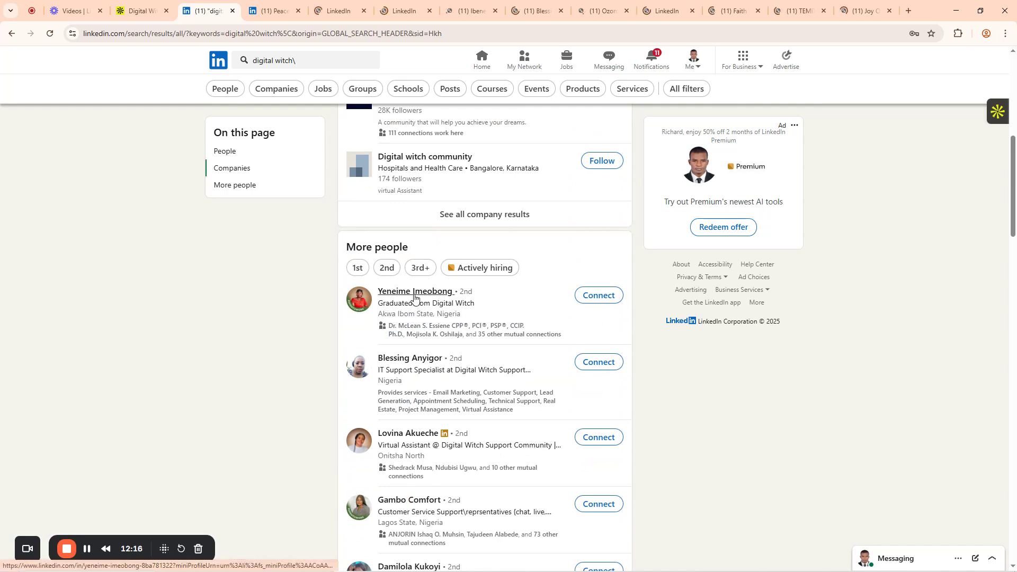
{"action": "middle_click", "coordinate": [415, 297]}
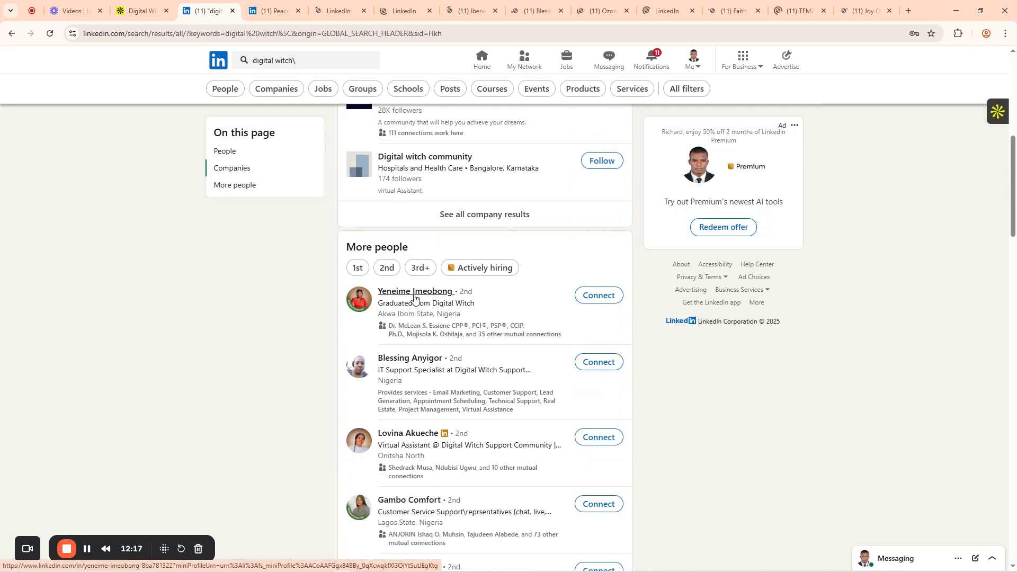
{"action": "middle_click", "coordinate": [407, 359]}
{"action": "middle_click", "coordinate": [408, 433]}
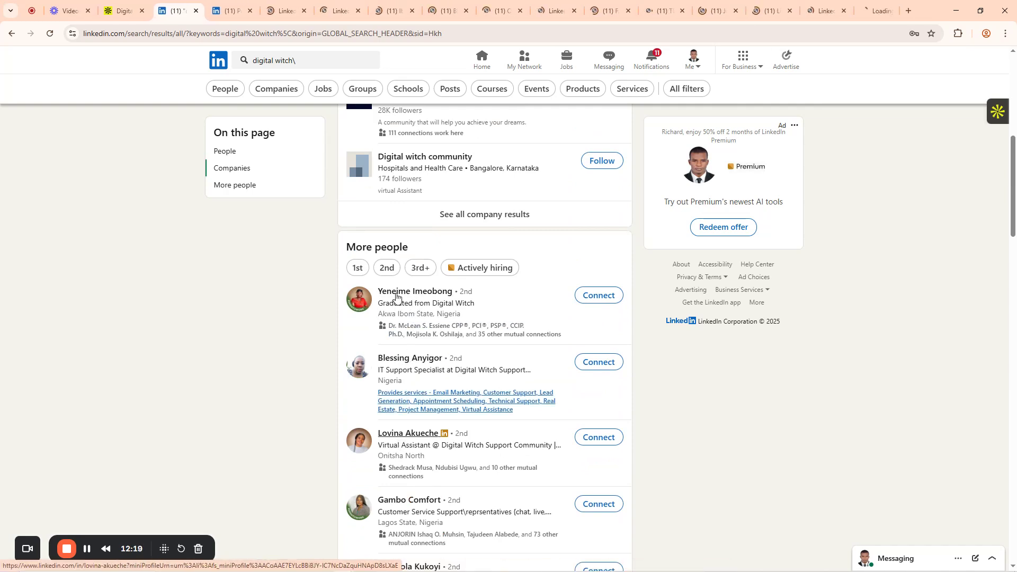
Add the Customer Support Specialist from the first opened profile to the "Digital Witch Students" list with the Apollo extension.
{"action": "left_click", "coordinate": [237, 4]}
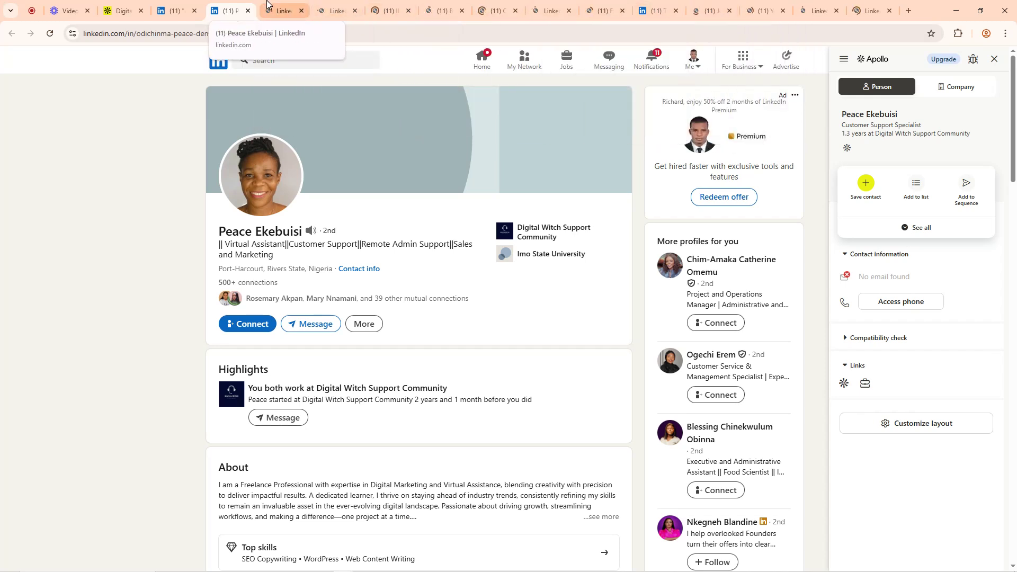
{"action": "left_click", "coordinate": [286, 5]}
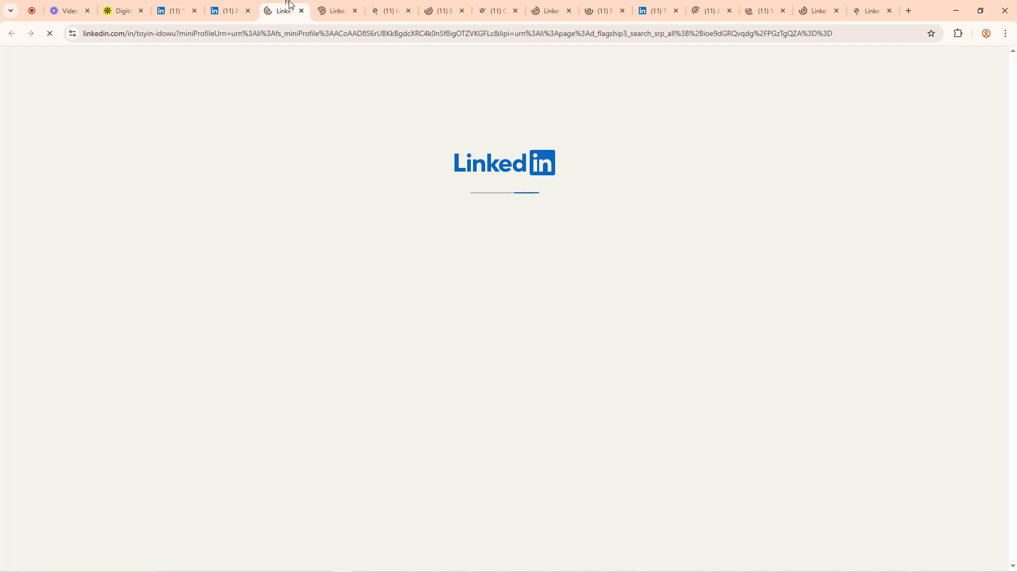
{"action": "left_click", "coordinate": [123, 7]}
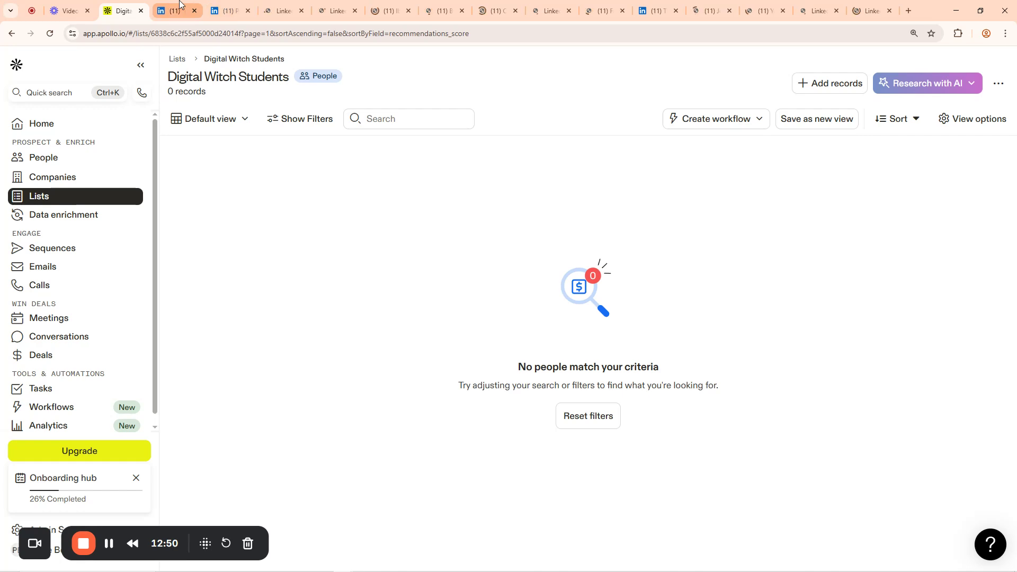
{"action": "left_click", "coordinate": [236, 4]}
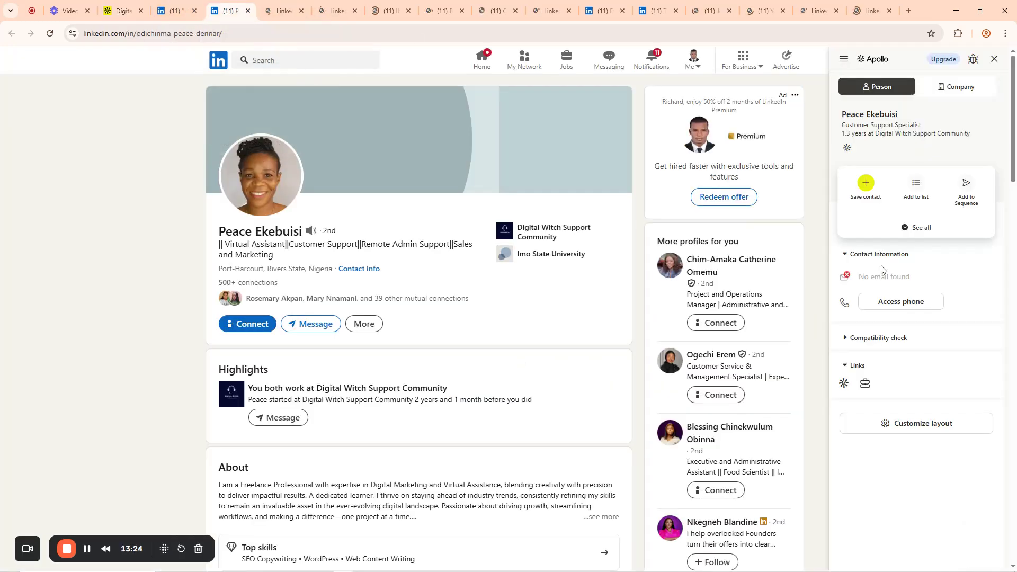
{"action": "left_click", "coordinate": [914, 186]}
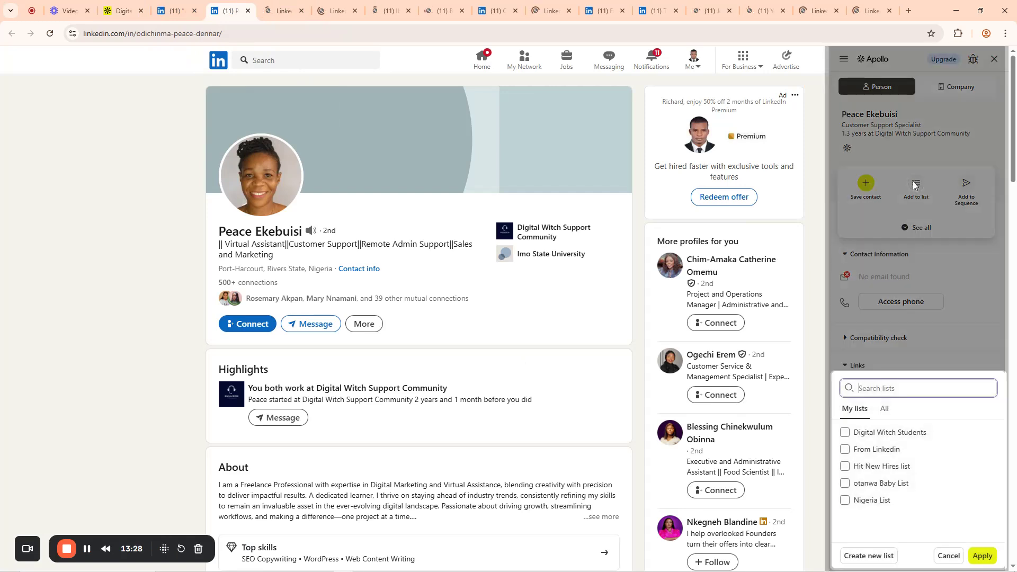
{"action": "left_click", "coordinate": [845, 433]}
{"action": "left_click", "coordinate": [982, 556]}
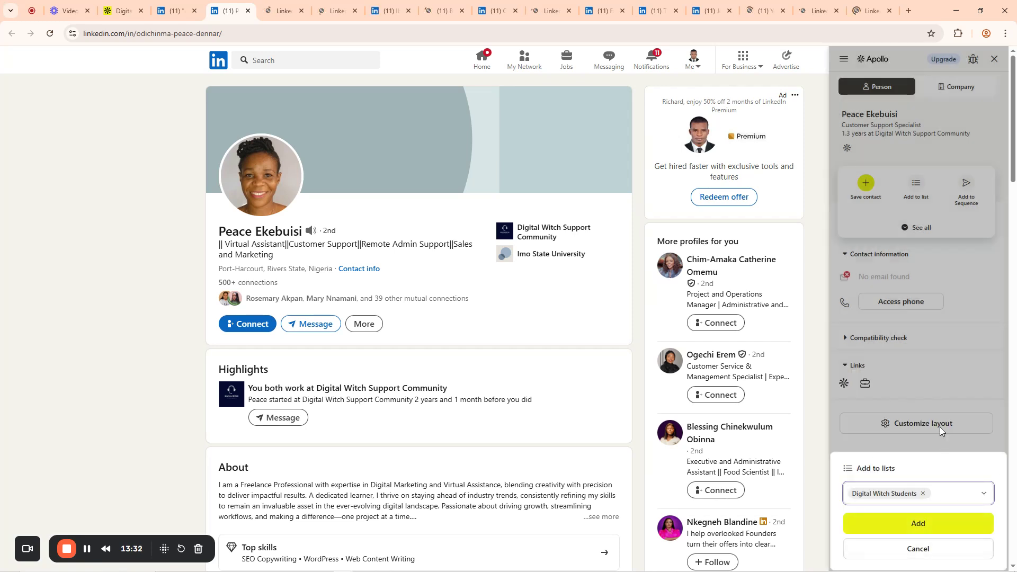
{"action": "left_click", "coordinate": [919, 522]}
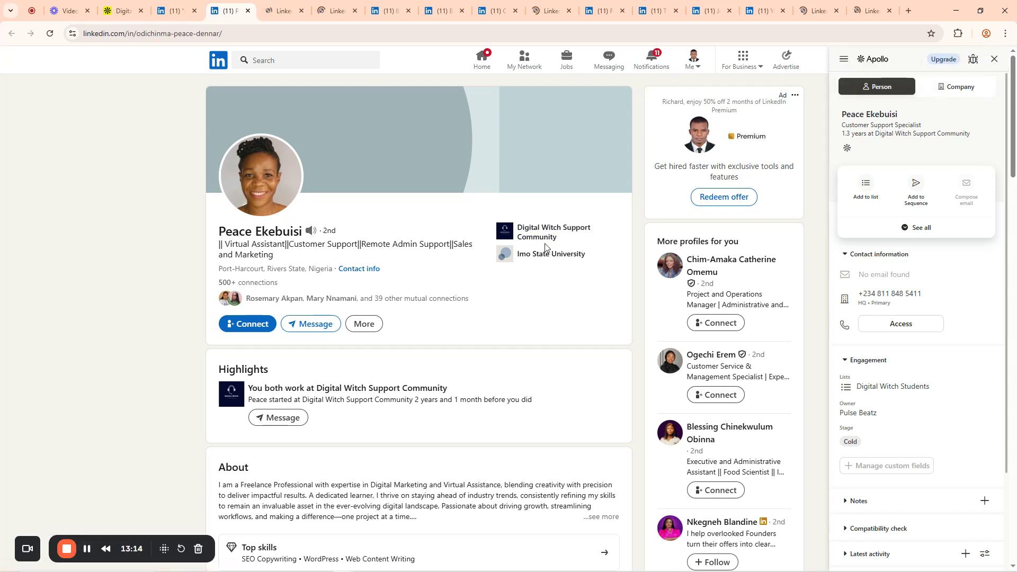
Add the Lead Generation Specialist from the fourth opened profile to the "Digital Witch Students" list.
{"action": "left_click", "coordinate": [393, 10]}
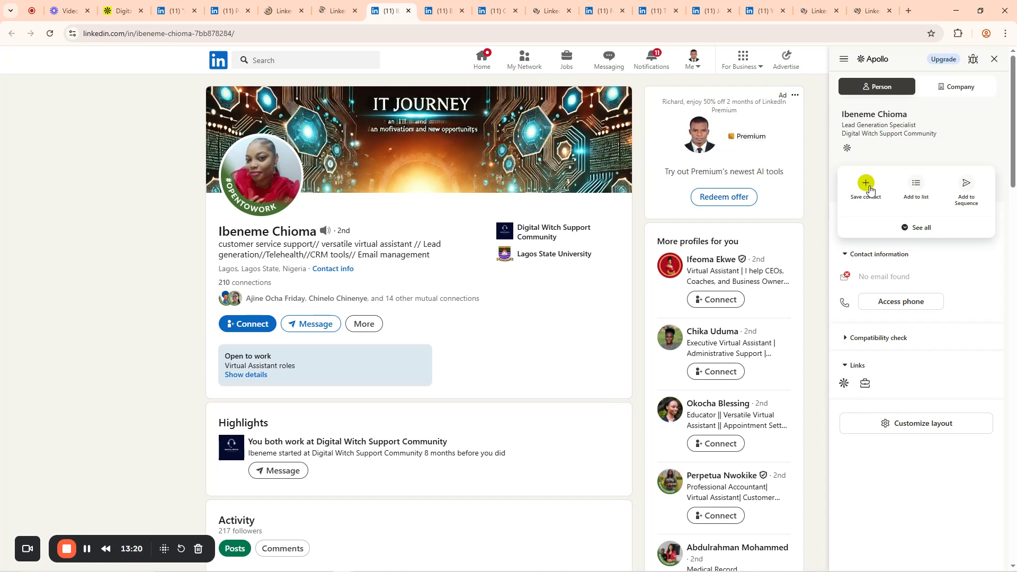
{"action": "left_click", "coordinate": [916, 185]}
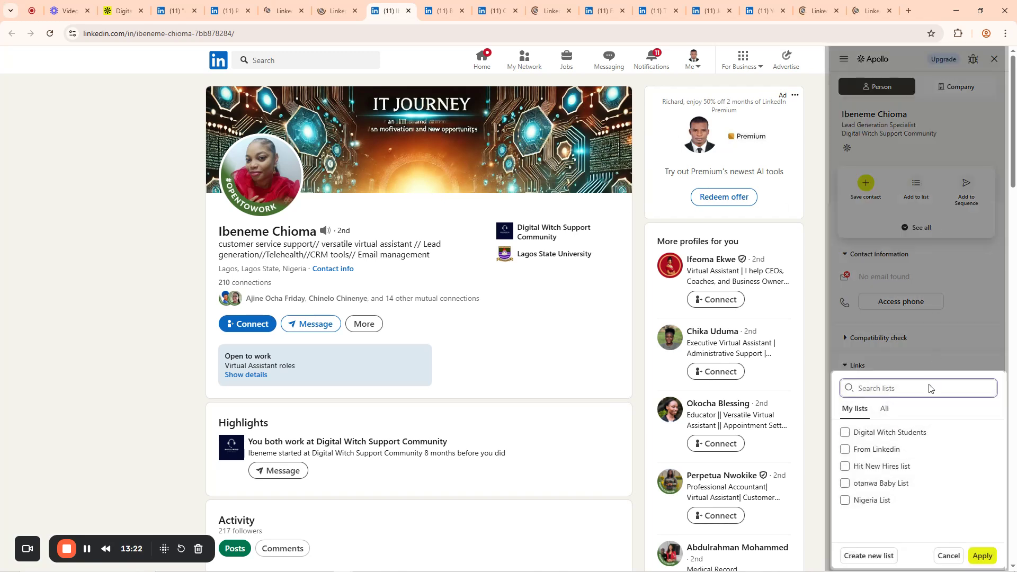
{"action": "left_click", "coordinate": [870, 438]}
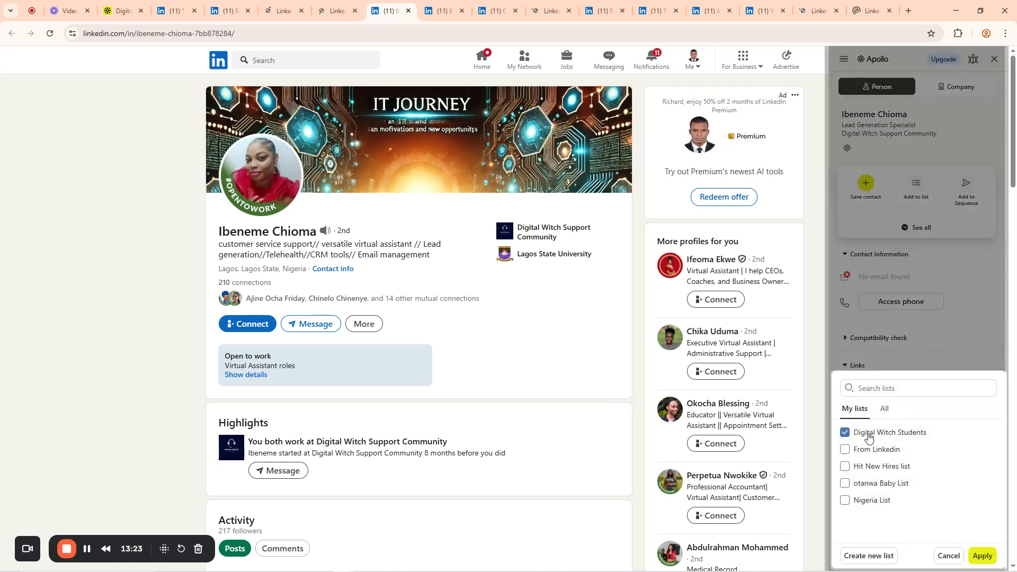
{"action": "left_click", "coordinate": [982, 556]}
{"action": "left_click", "coordinate": [920, 524]}
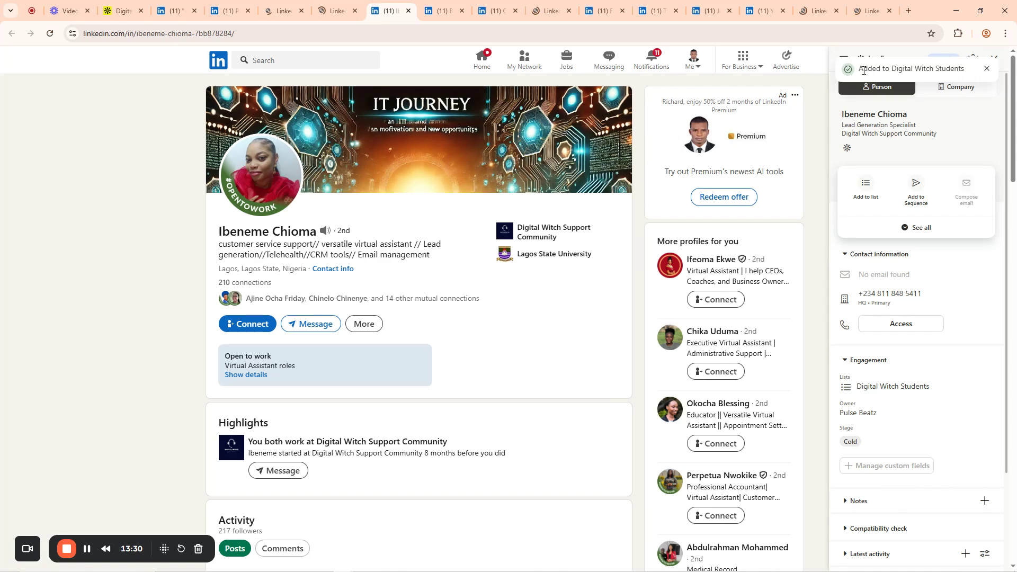
Add the IT Support specialist from the next opened profile, based in Port Harcourt, to the "Digital Witch Students" list.
{"action": "left_click_drag", "start_coordinate": [862, 68], "coordinate": [963, 69]}
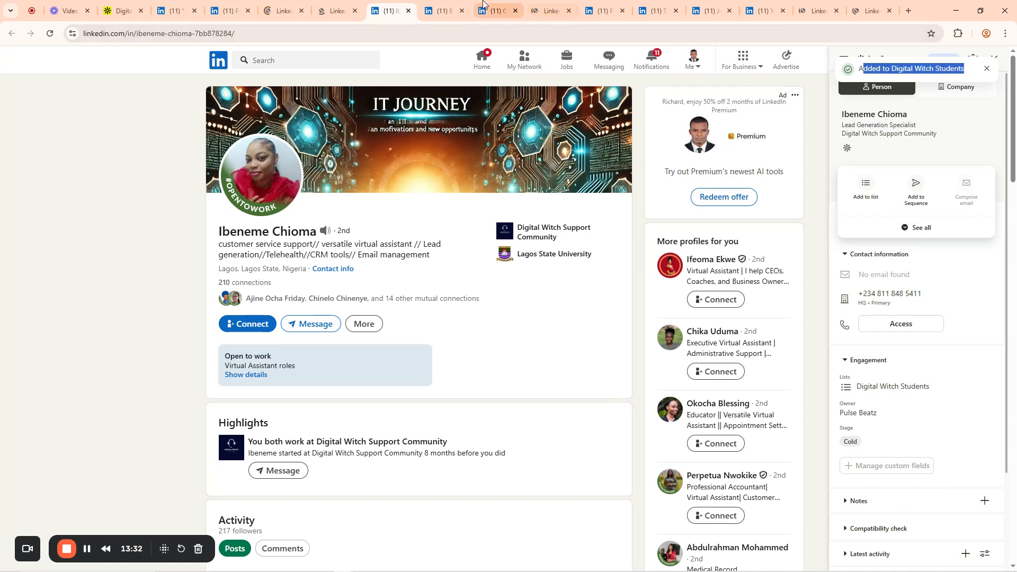
{"action": "key", "text": "ctrl+Tab"}
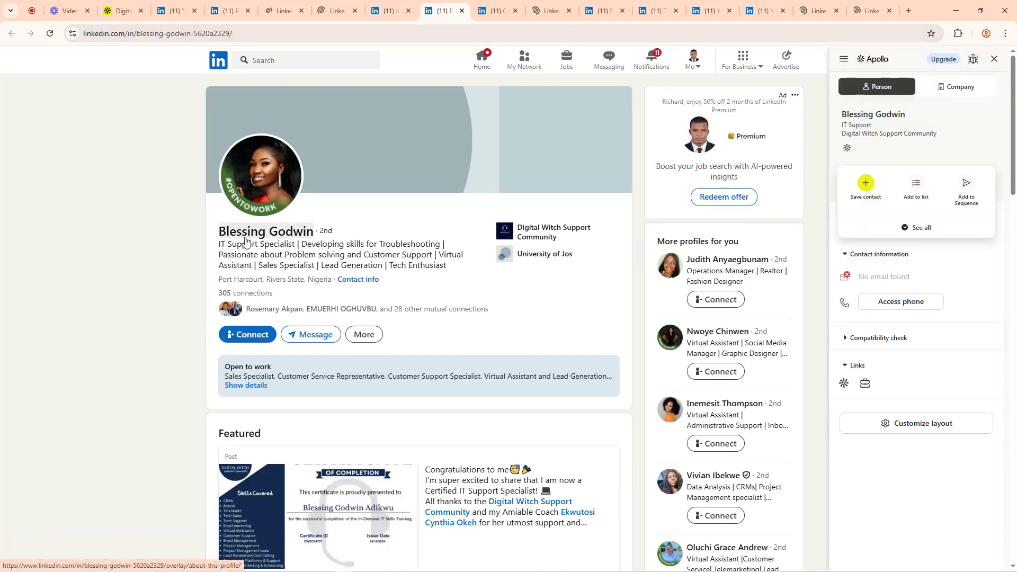
{"action": "left_click", "coordinate": [918, 184]}
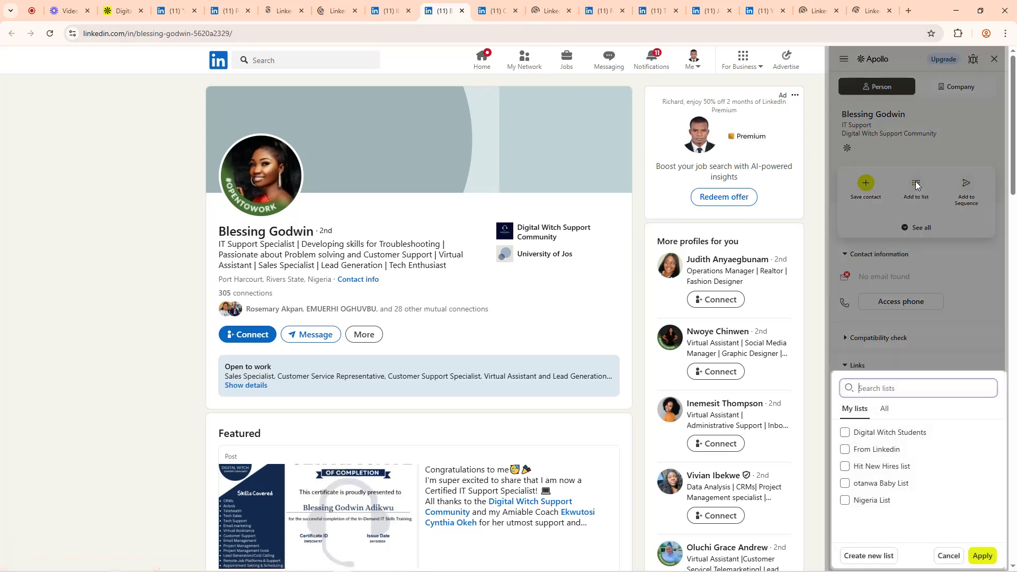
{"action": "left_click", "coordinate": [864, 437]}
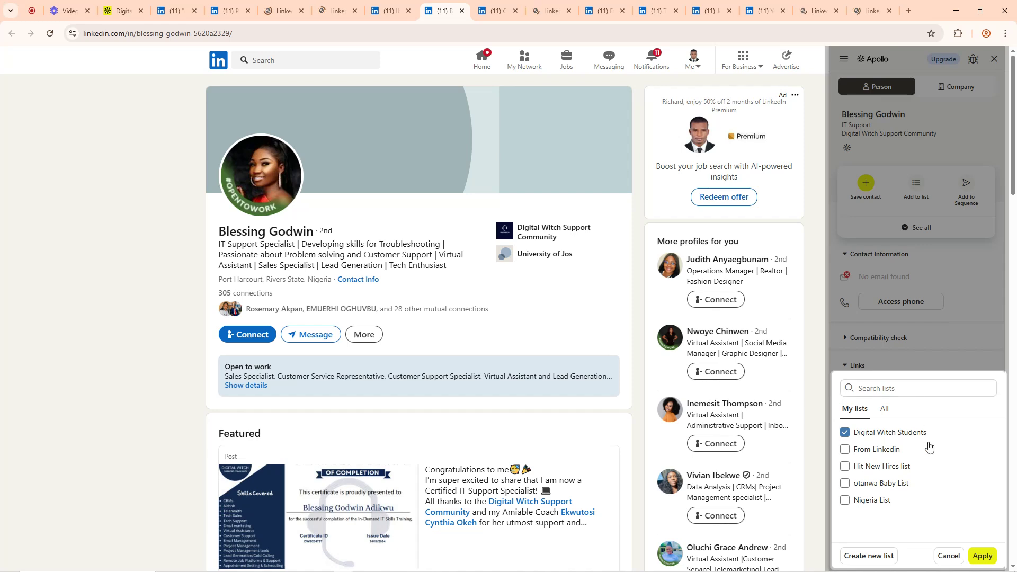
{"action": "left_click", "coordinate": [982, 554]}
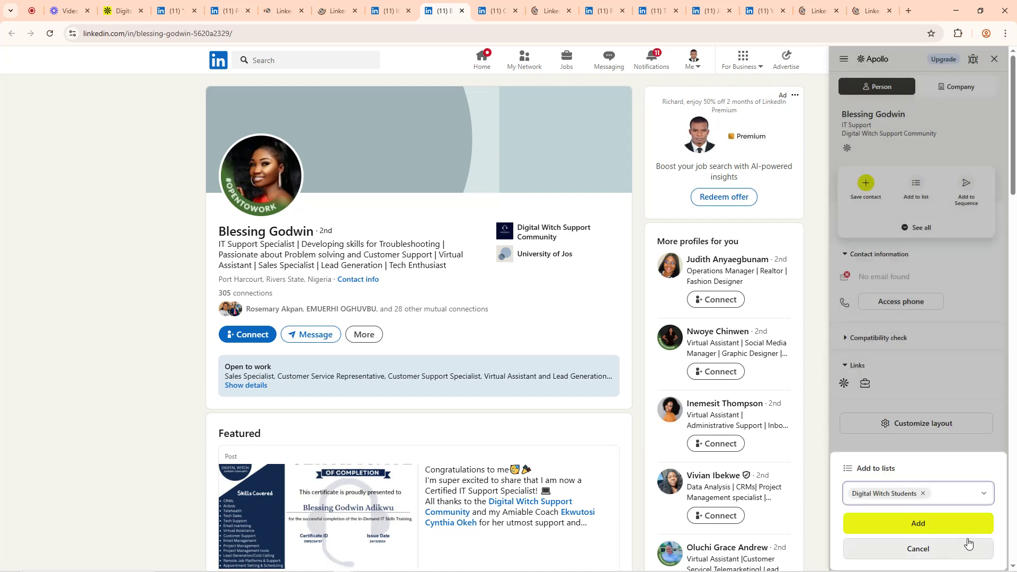
{"action": "left_click", "coordinate": [918, 527]}
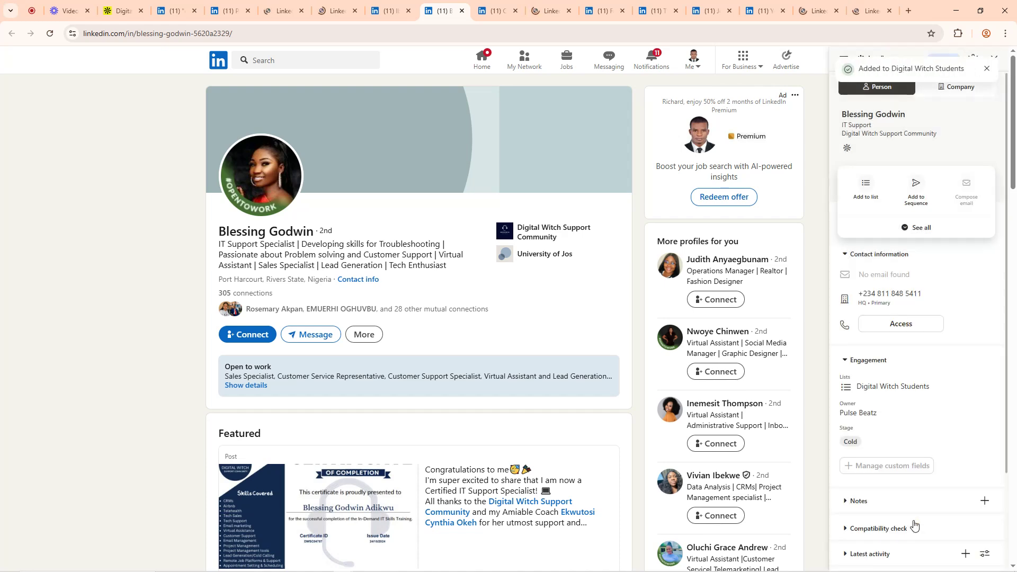
Add the Certified Virtual Assistant from Enugu North to the "Digital Witch Students" list with the Apollo extension.
{"action": "left_click", "coordinate": [501, 4]}
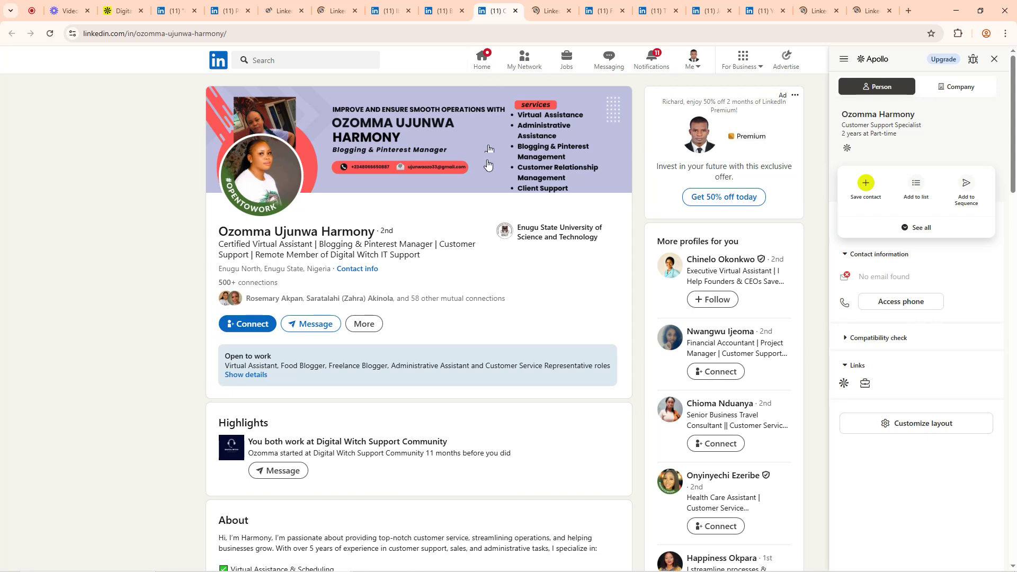
{"action": "left_click", "coordinate": [916, 182]}
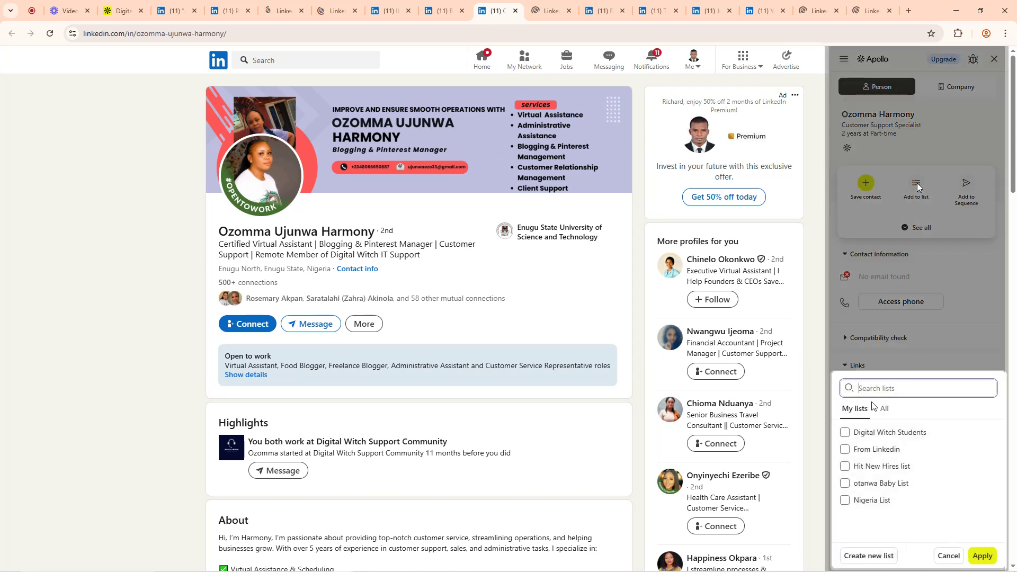
{"action": "left_click", "coordinate": [858, 434]}
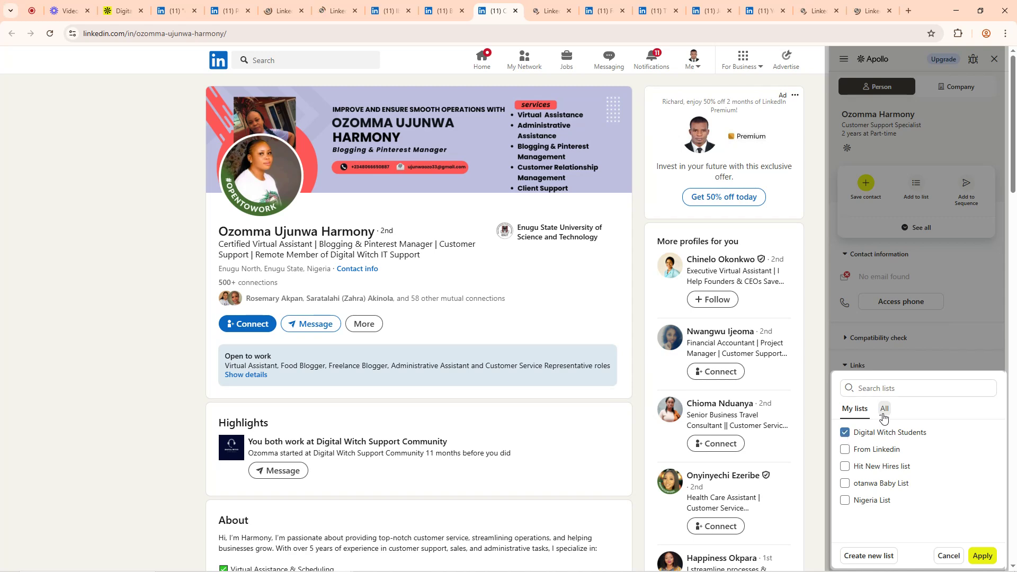
{"action": "left_click", "coordinate": [984, 556]}
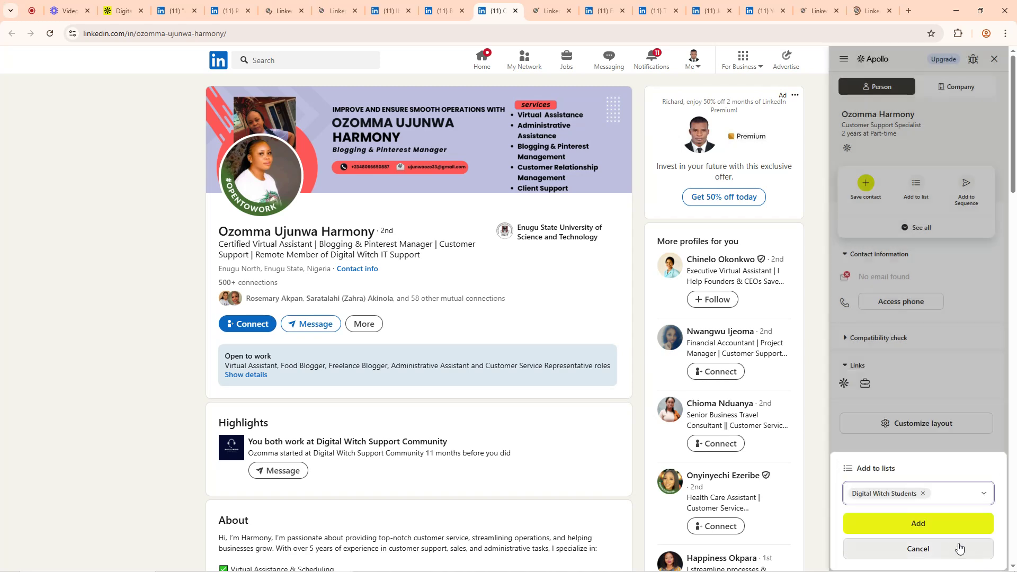
{"action": "left_click", "coordinate": [919, 524]}
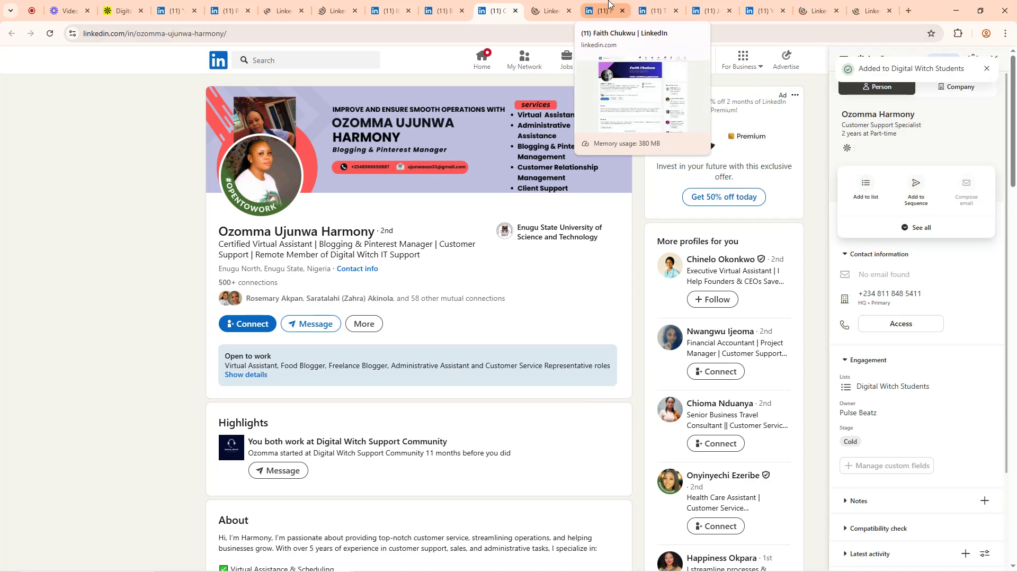
Add the Digital Witch Virtual Assistant whose profile headline starts with Executive Assistant to the "Digital Witch Students" list.
{"action": "left_click", "coordinate": [609, 4]}
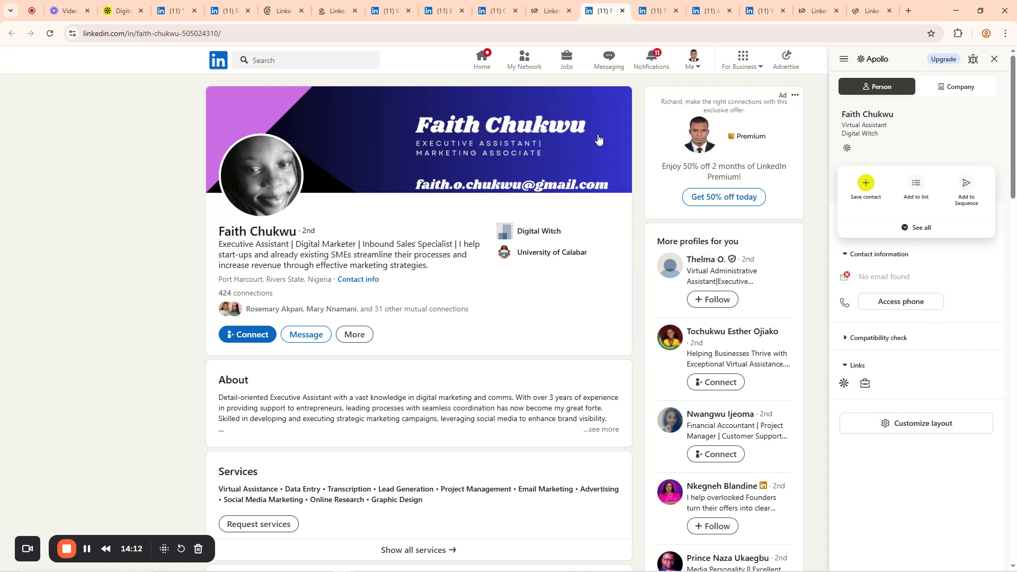
{"action": "left_click", "coordinate": [917, 184]}
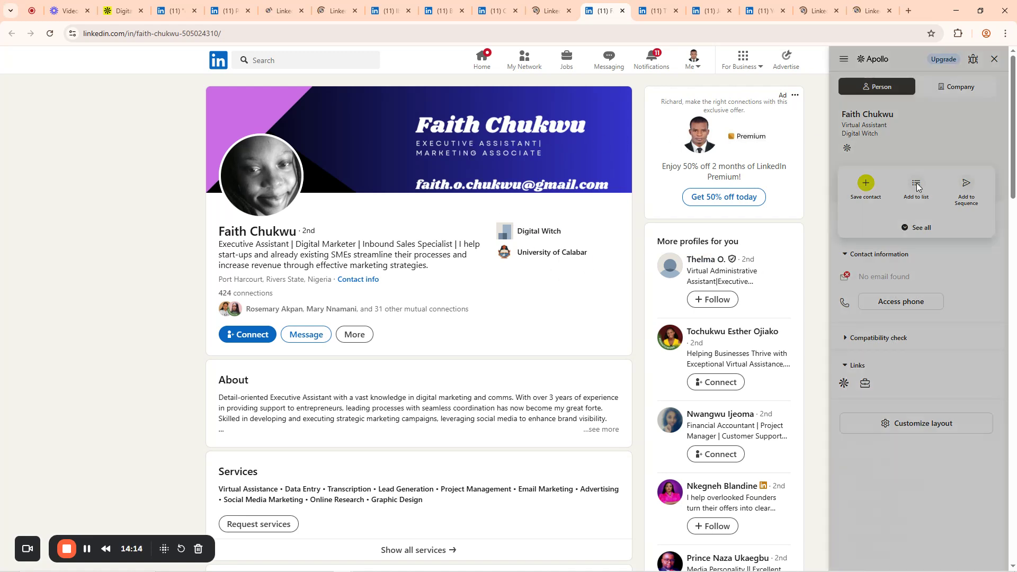
{"action": "left_click", "coordinate": [880, 432]}
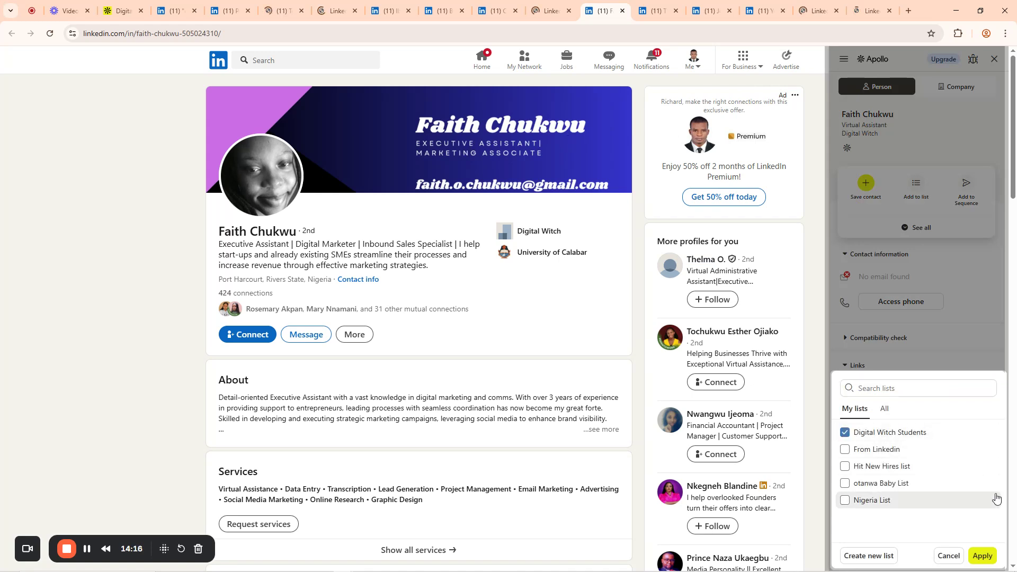
{"action": "left_click", "coordinate": [984, 555]}
{"action": "left_click", "coordinate": [935, 529]}
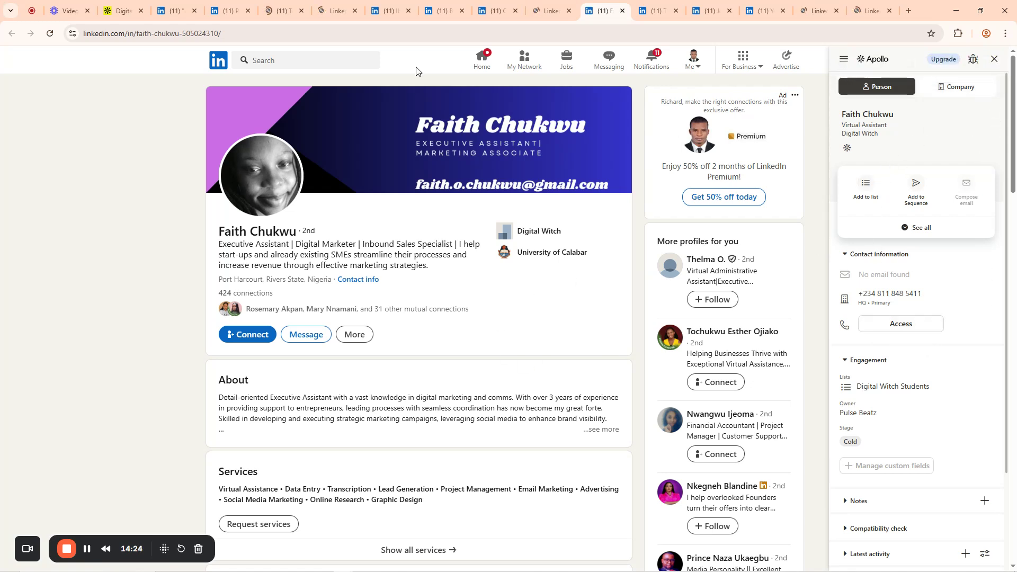
Close the opened LinkedIn profile tabs, from the Ibadan virtual assistant through the Digital Witch graduate from Akwa Ibom State.
{"action": "left_click", "coordinate": [660, 6]}
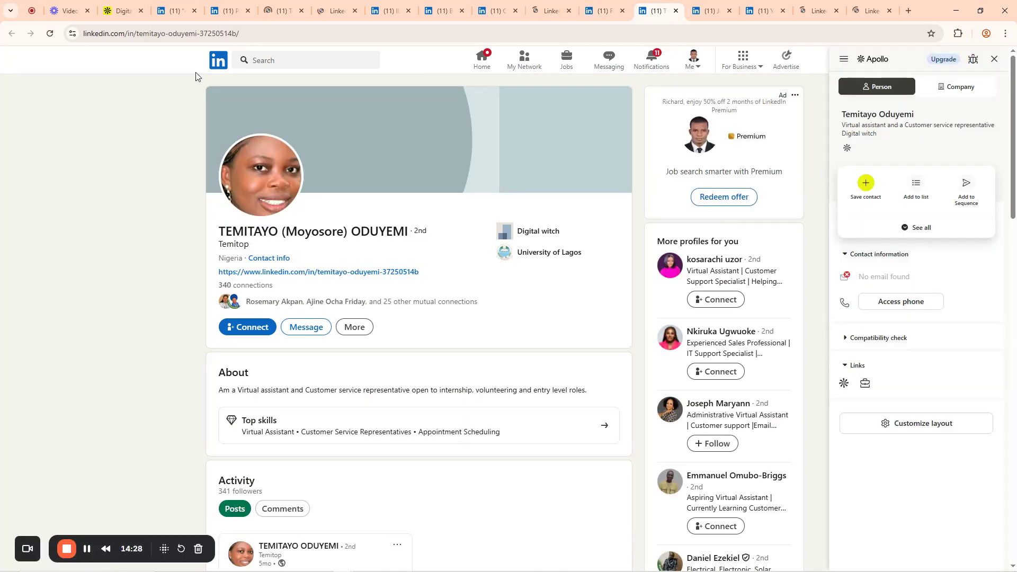
{"action": "left_click", "coordinate": [228, 10]}
{"action": "left_click", "coordinate": [247, 11]}
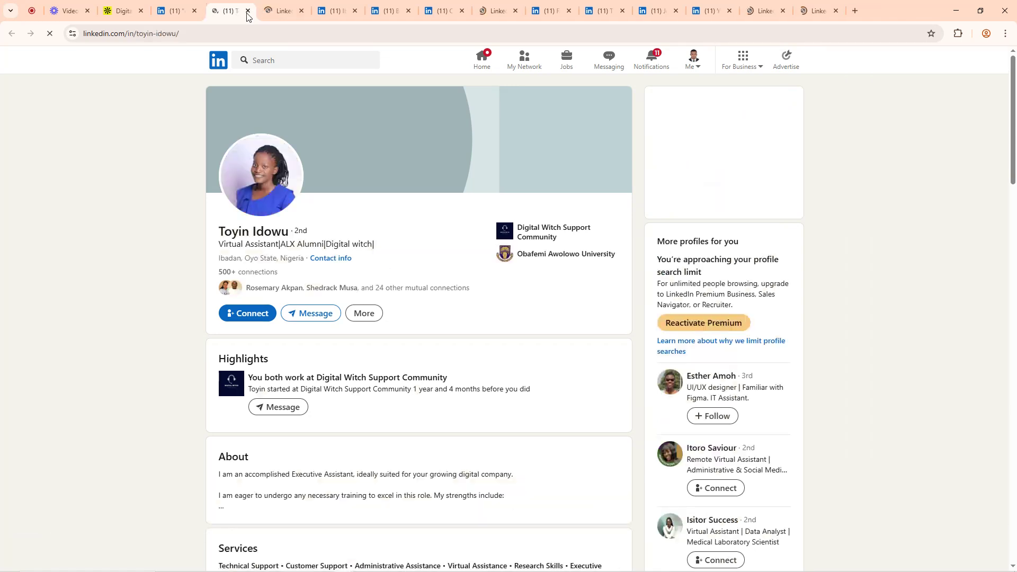
{"action": "left_click", "coordinate": [247, 11]}
{"action": "left_click", "coordinate": [247, 11]}
{"action": "left_click", "coordinate": [247, 11]}
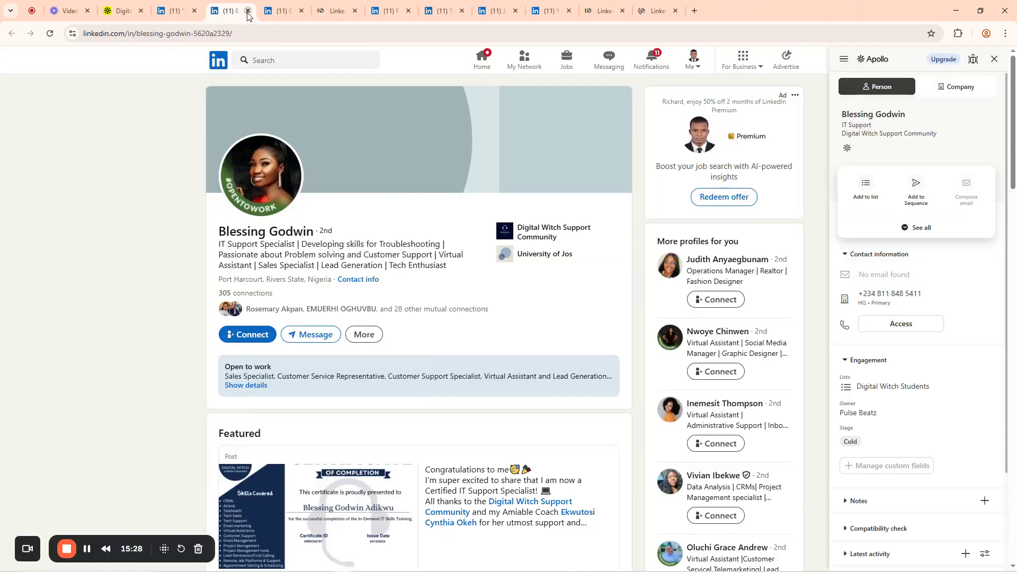
{"action": "left_click", "coordinate": [248, 11]}
{"action": "left_click", "coordinate": [247, 12]}
{"action": "left_click", "coordinate": [247, 11]}
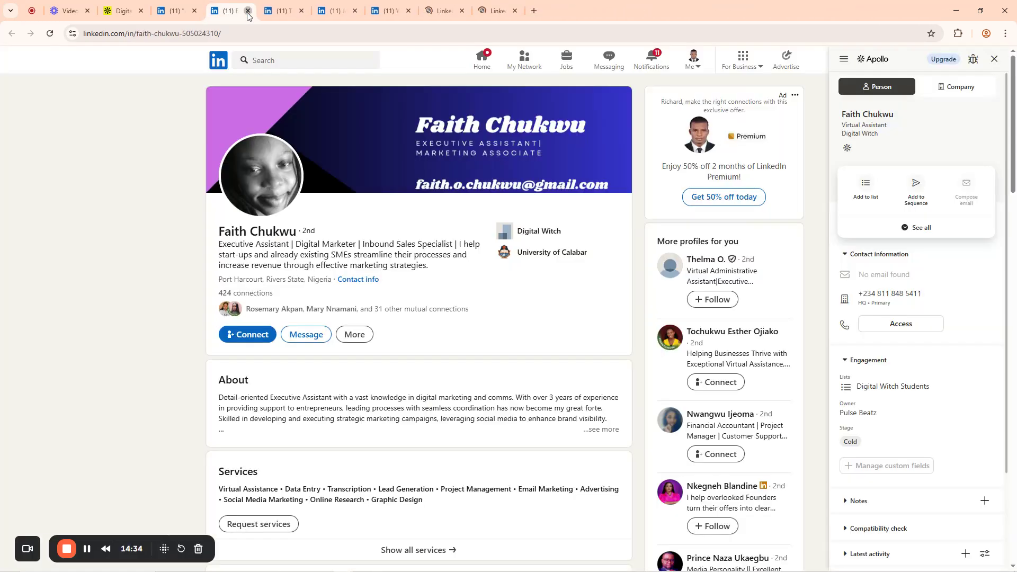
{"action": "left_click", "coordinate": [247, 11]}
{"action": "left_click", "coordinate": [247, 11]}
{"action": "left_click", "coordinate": [247, 11]}
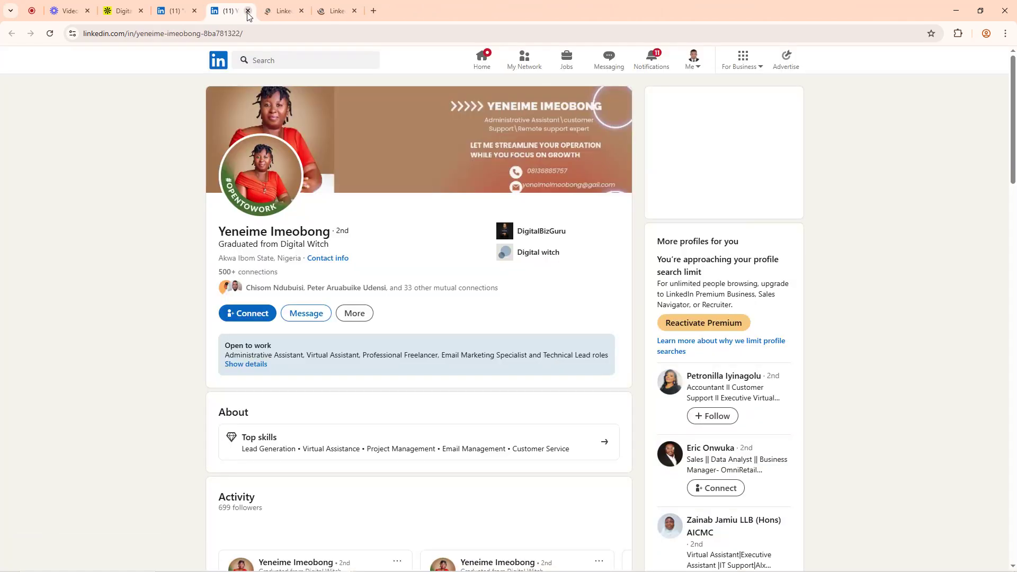
{"action": "left_click", "coordinate": [248, 11]}
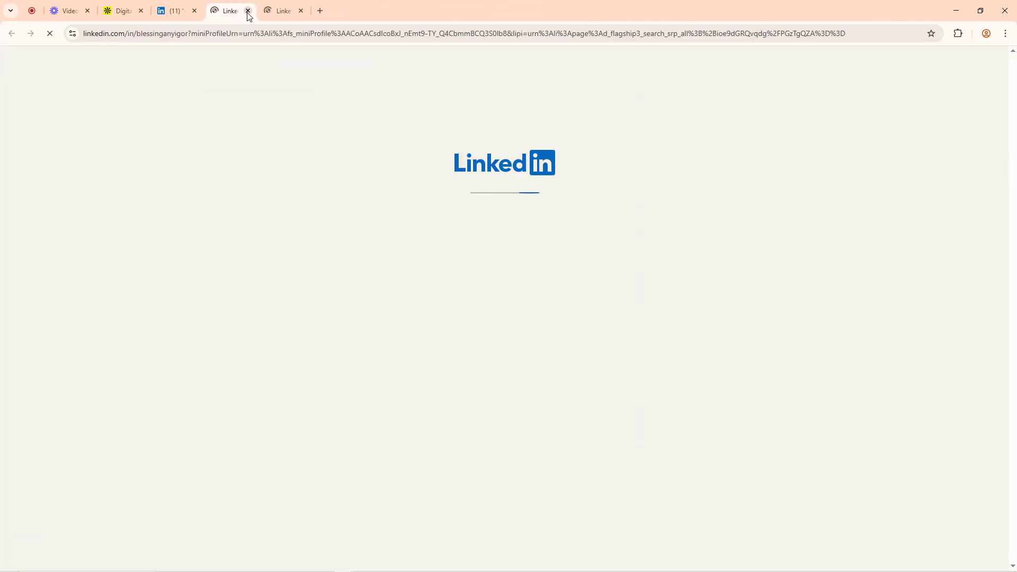